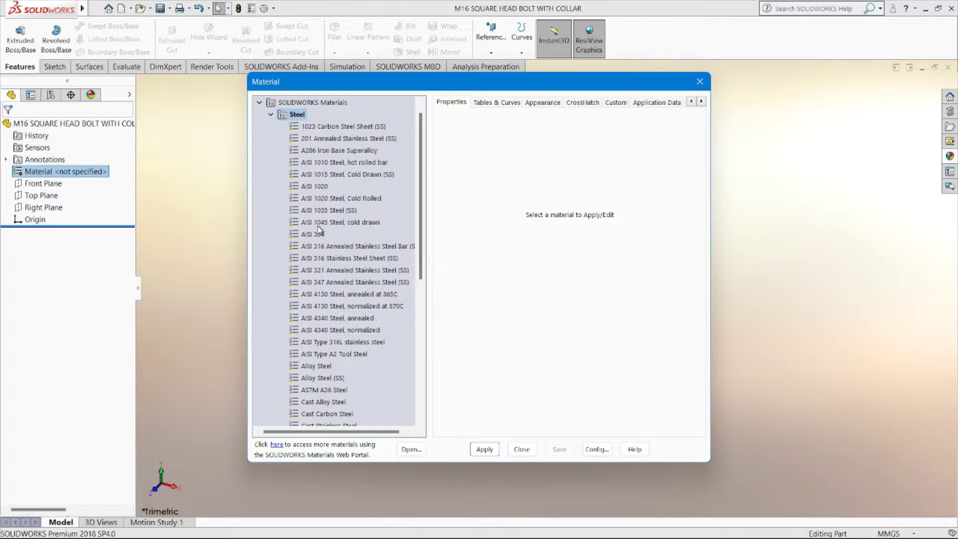
Step: Apply 201 Annealed Stainless Steel (SS) from the Steel category as the part's material
click(344, 139)
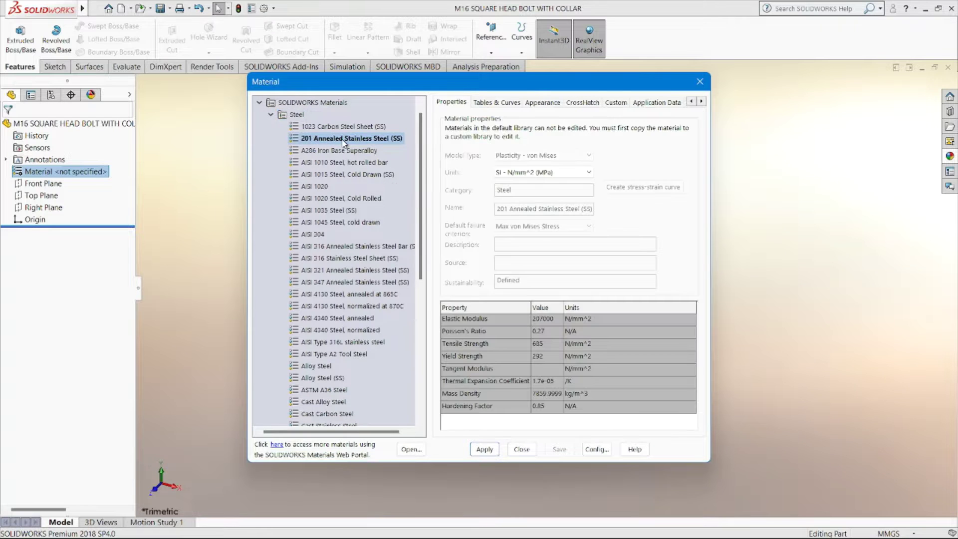
click(483, 450)
click(700, 80)
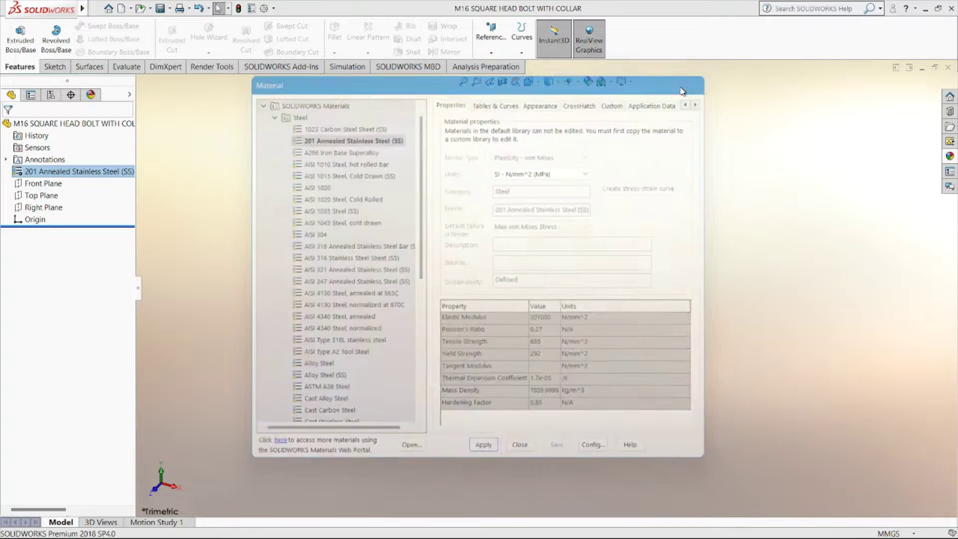
Step: On the Right Plane, sketch connected lines from the origin: about 54 mm up, 11 mm across, down to shank height, and 29 mm along the shank
right_click(49, 206)
click(52, 192)
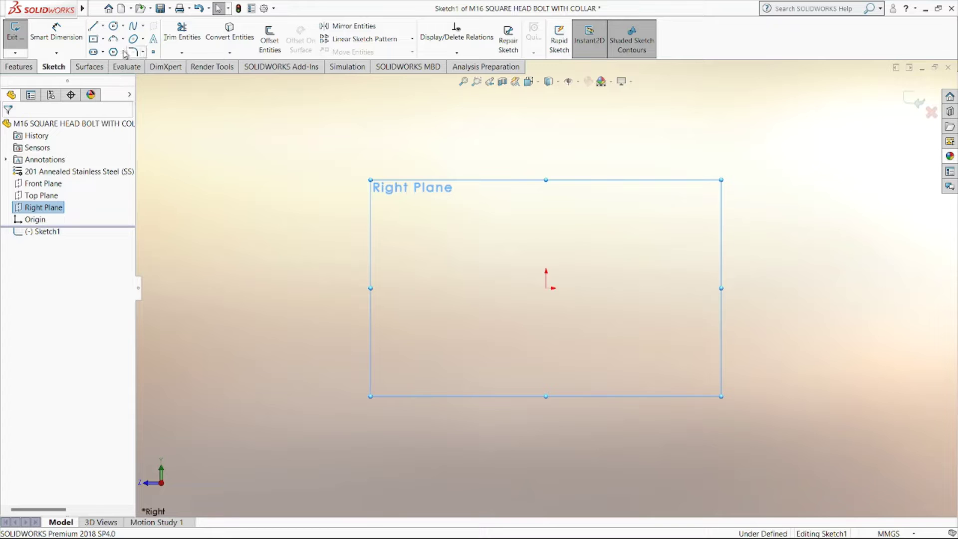
key(l)
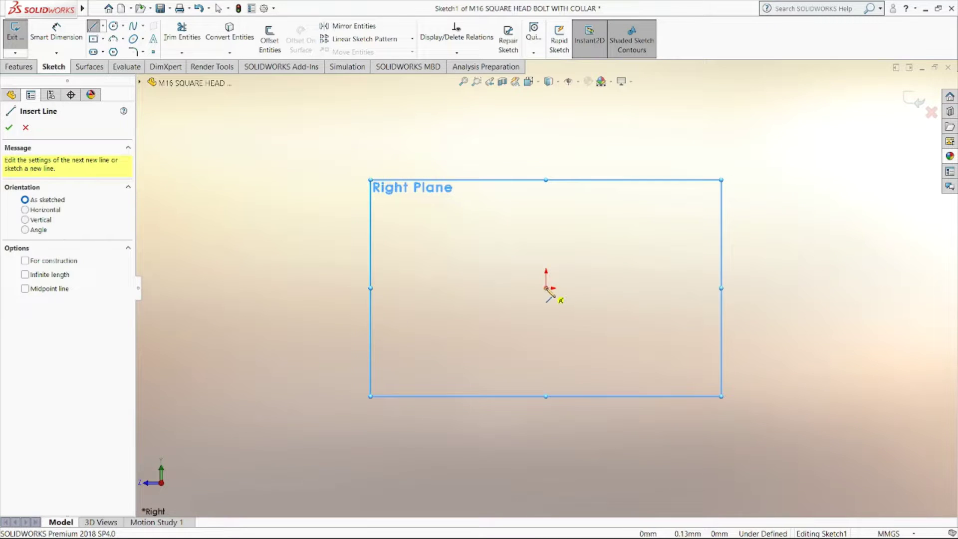
click(548, 289)
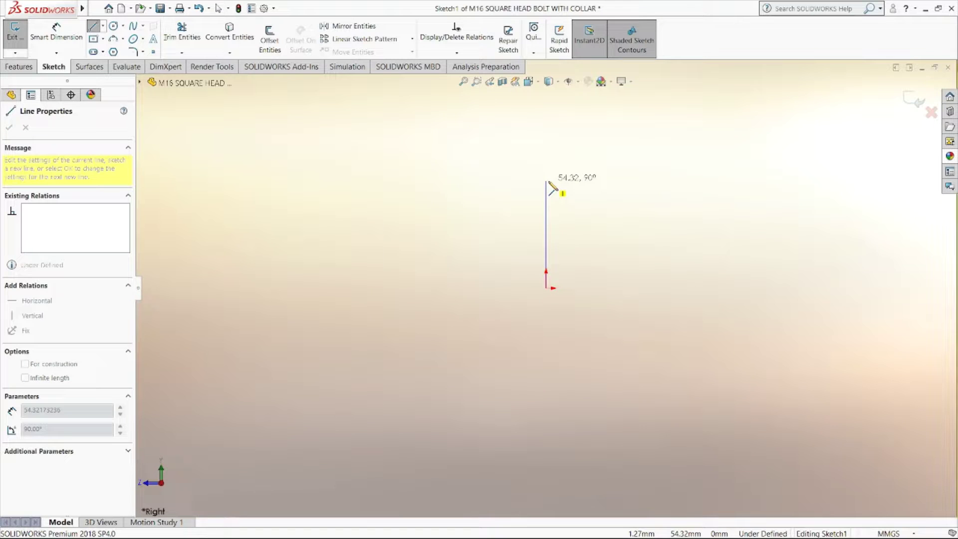
click(565, 188)
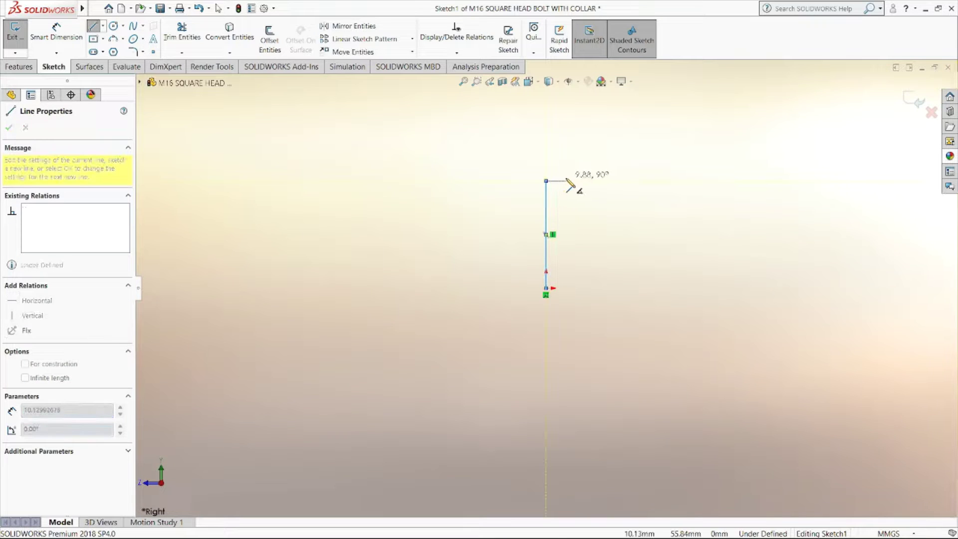
click(568, 181)
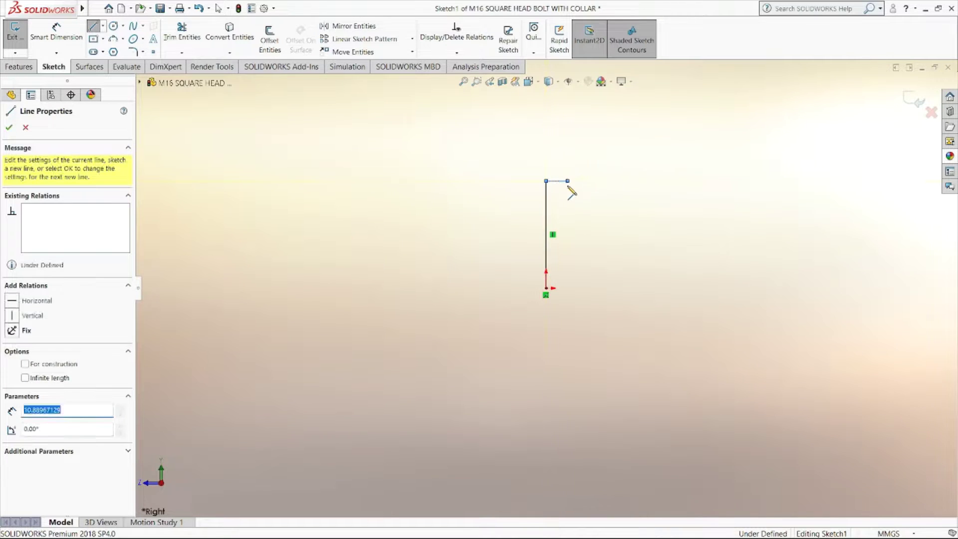
click(568, 247)
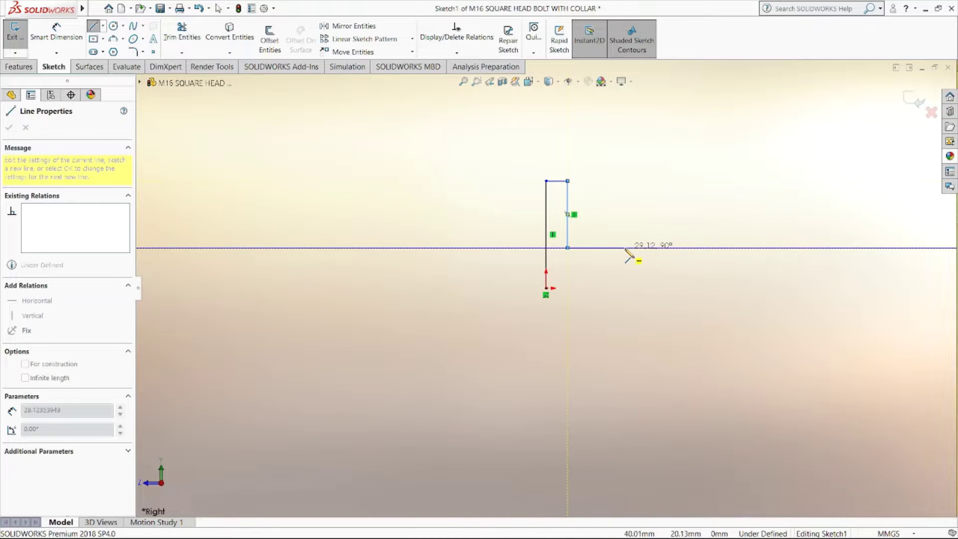
click(625, 247)
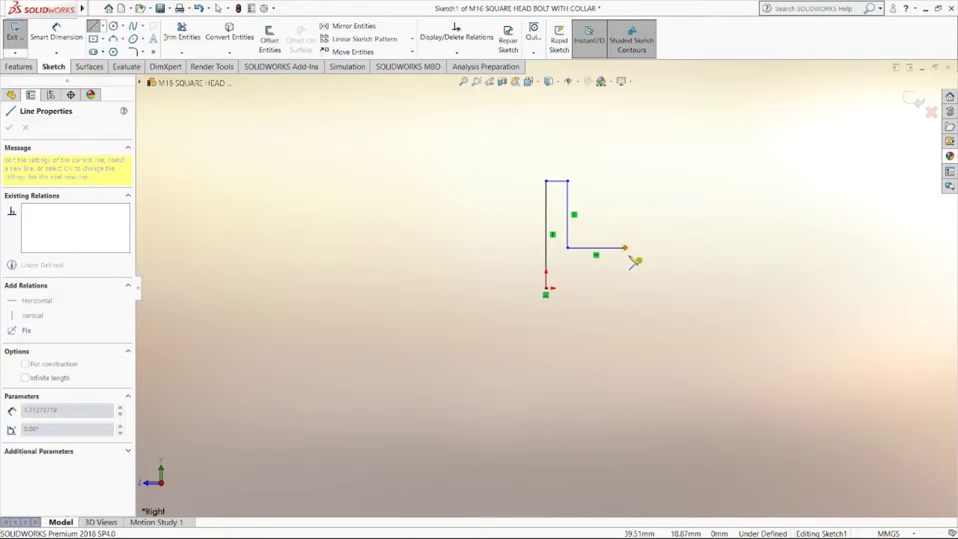
Step: Continue the outline with a downward half-round arc, a horizontal line, a short taper and a lower end section, then close it along the axis at the origin
mouse_move(628, 249)
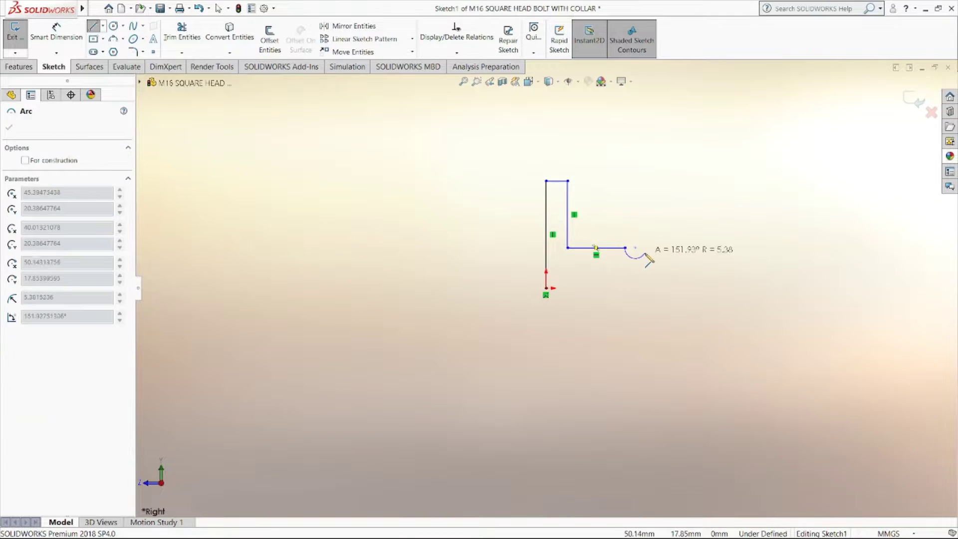
click(677, 246)
click(718, 247)
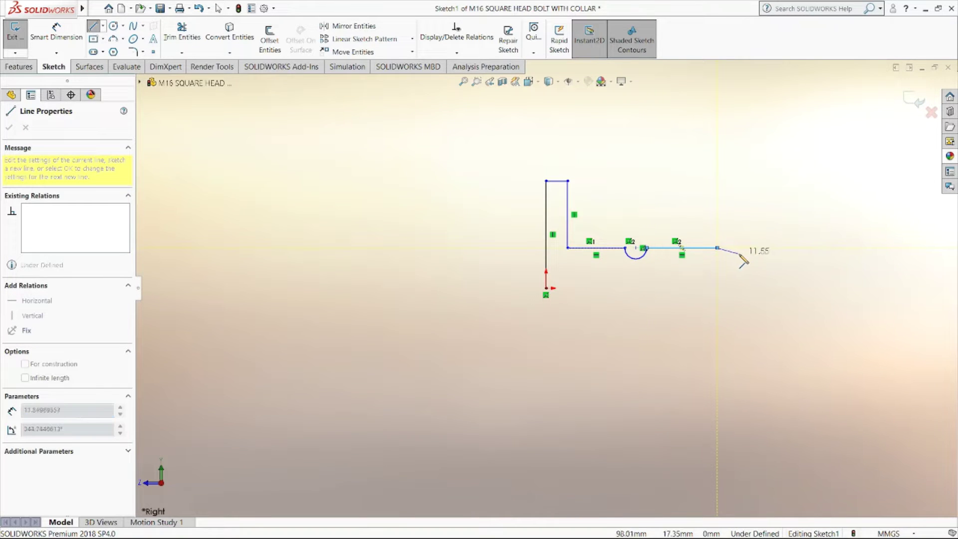
click(740, 254)
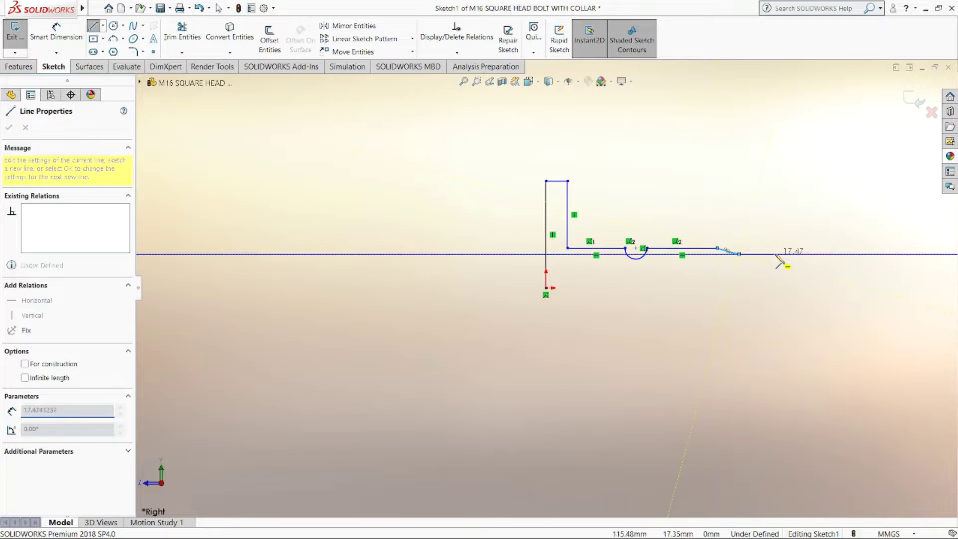
click(819, 254)
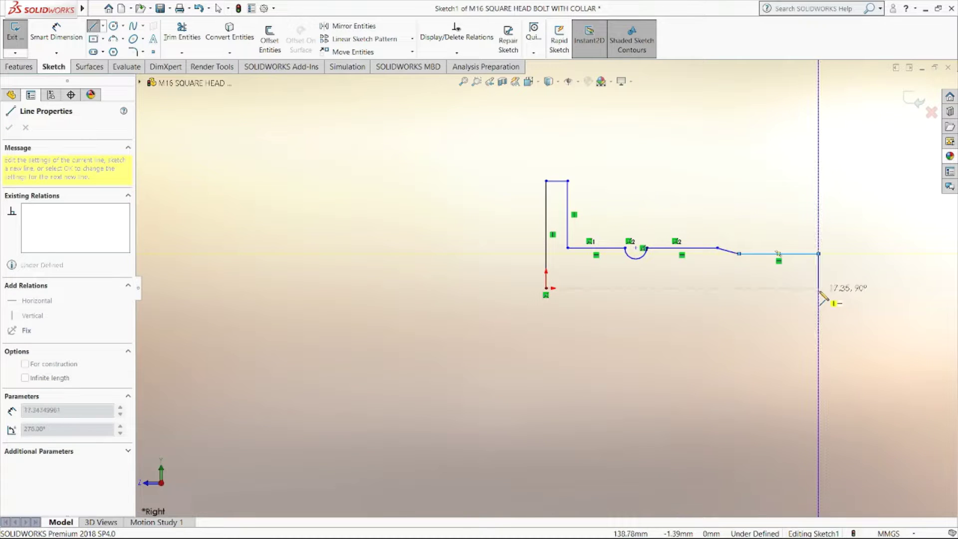
click(820, 288)
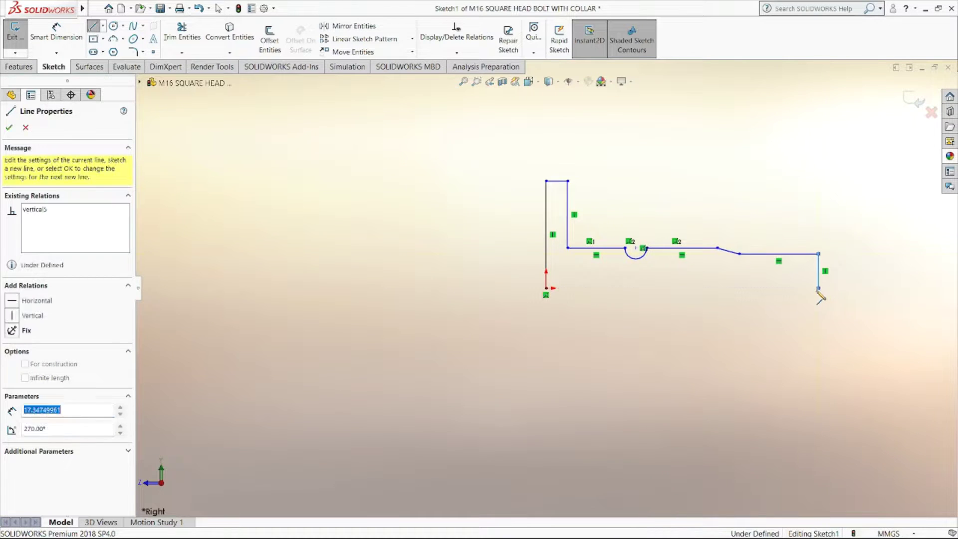
click(546, 288)
scroll(799, 280, up, 2)
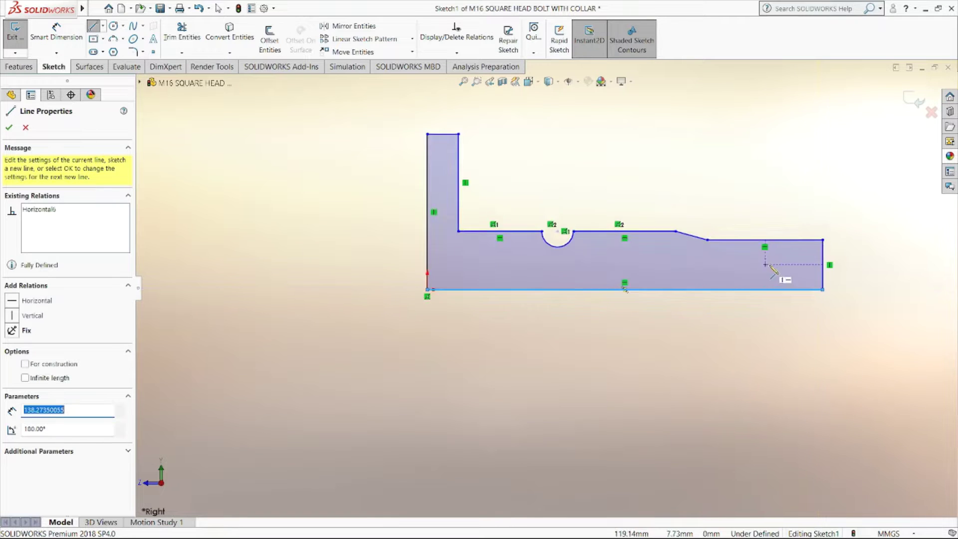
Step: Dimension the profile's horizontal base line and set its length to 58+4.1 mm
key(d)
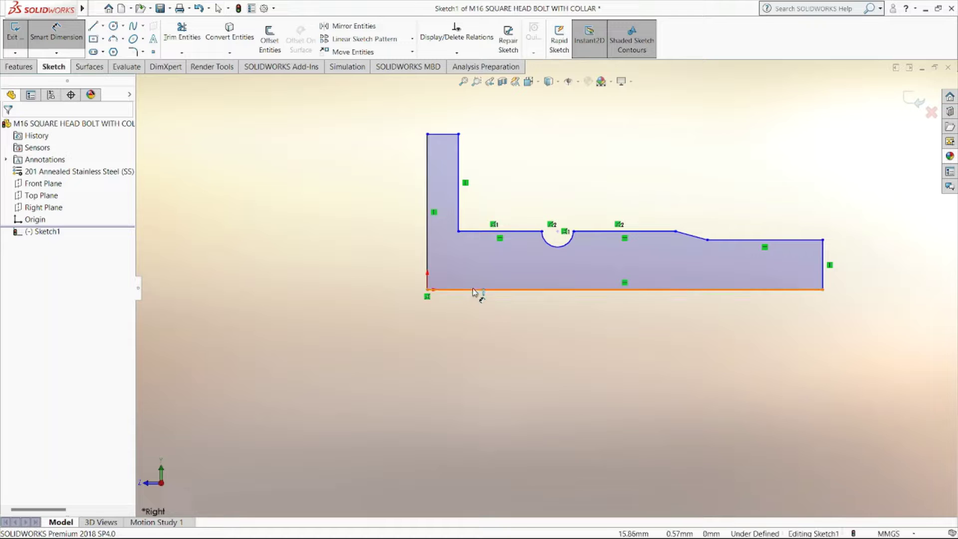
click(473, 291)
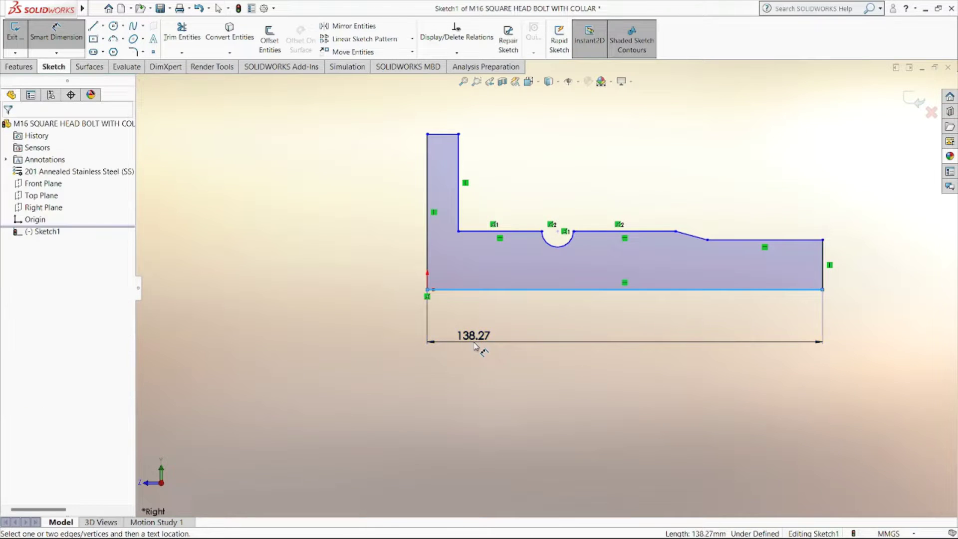
click(474, 346)
text(5)
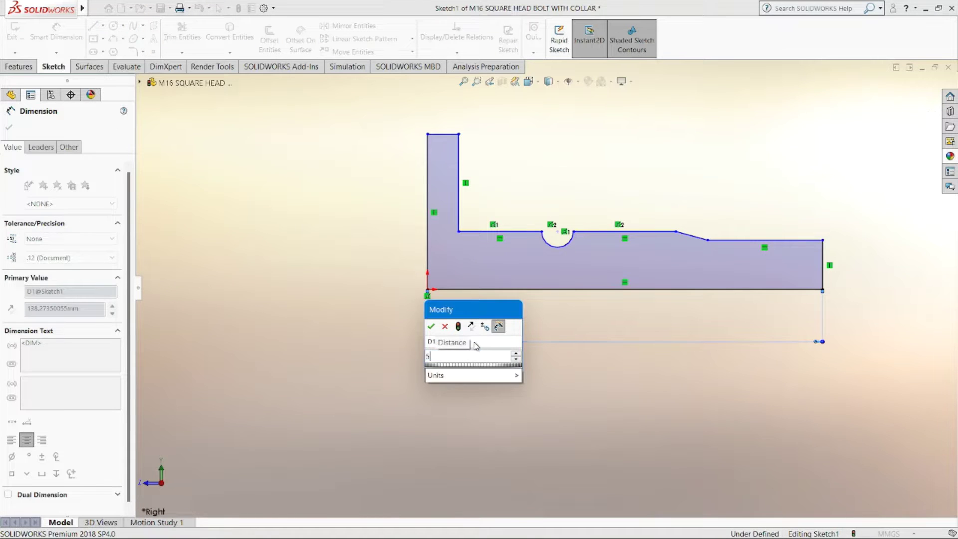
text(8+)
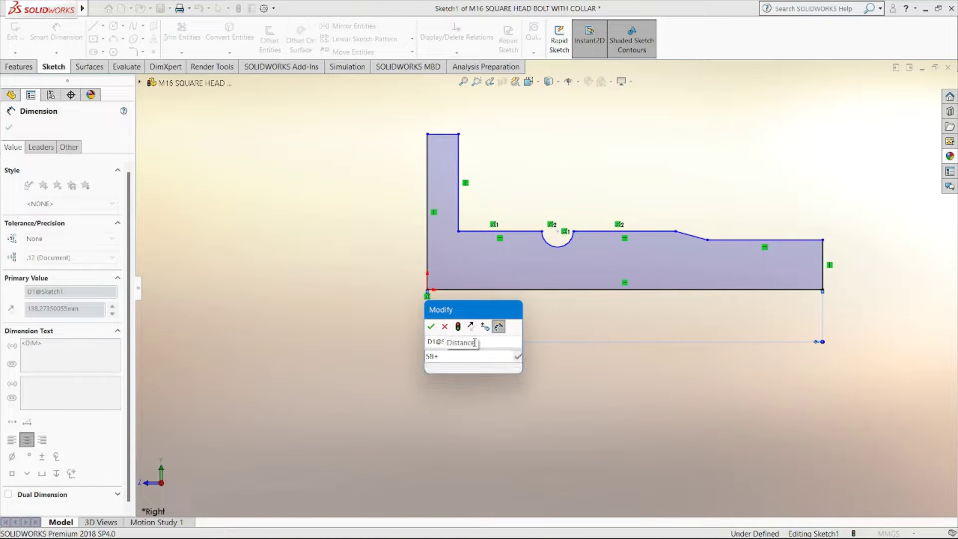
text(4.1)
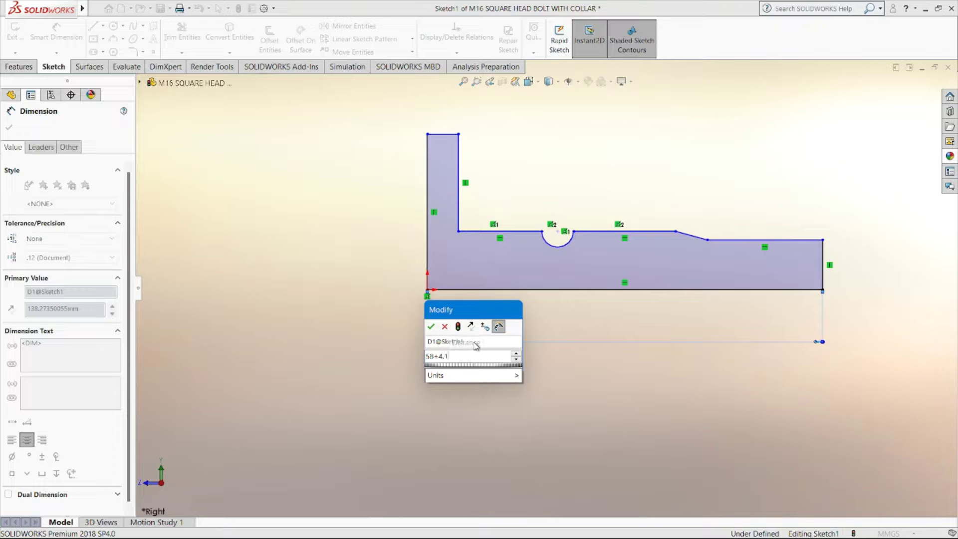
key(Return)
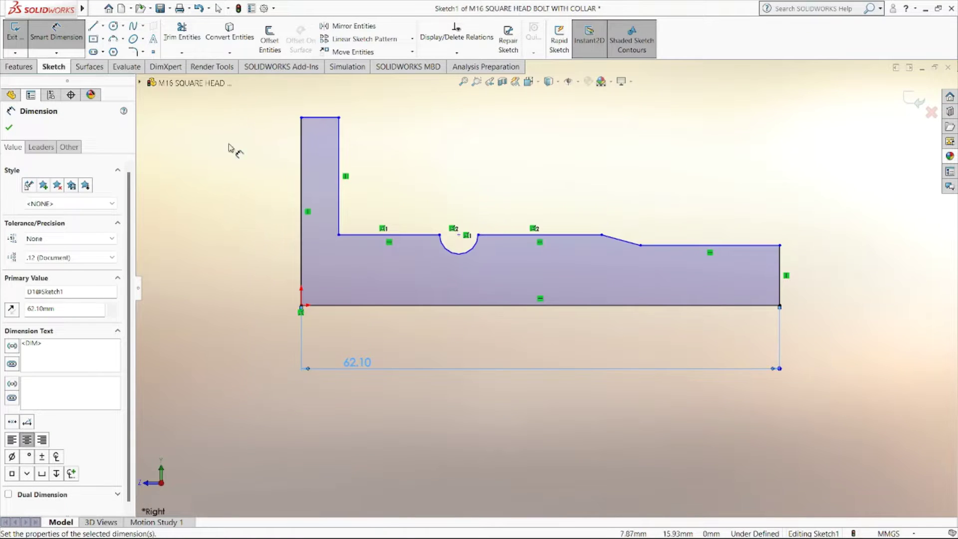
Step: Trim away the half-round arc and bridge the gap with a shallow downward 3-point arc of 90° and about 3.5 mm radius
click(181, 31)
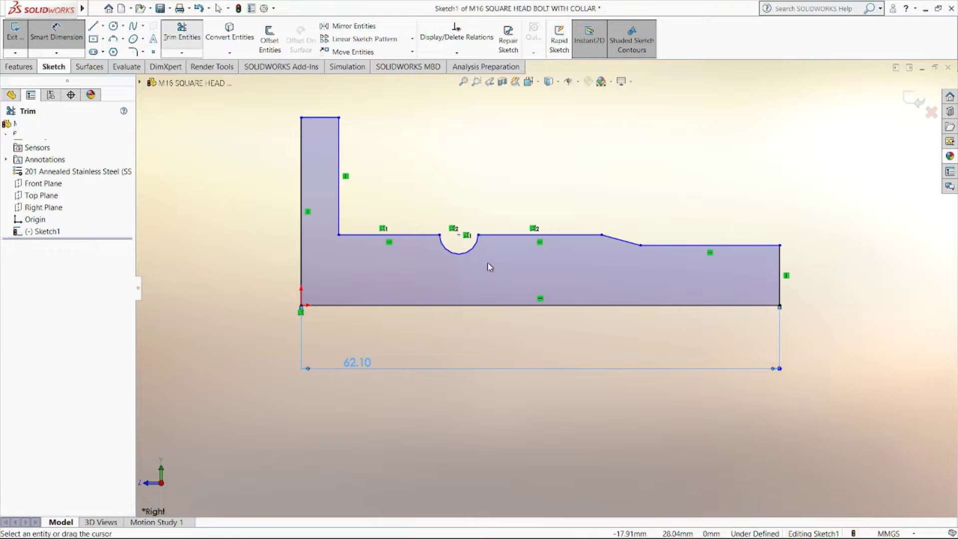
drag(440, 257, 455, 252)
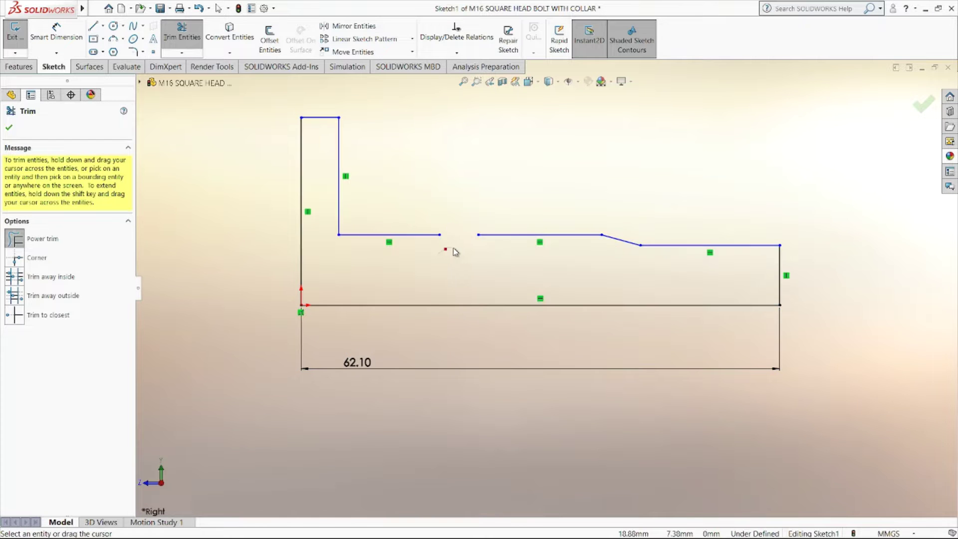
click(114, 40)
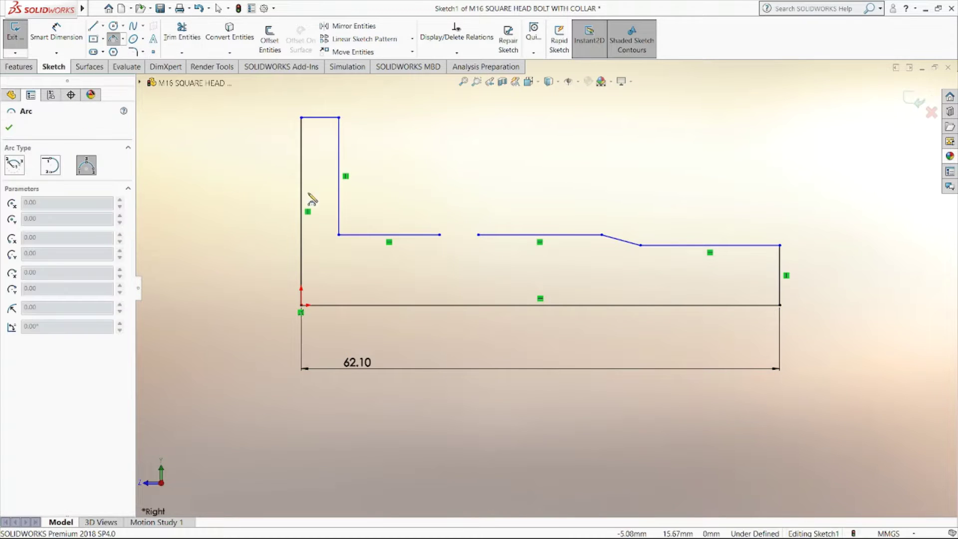
click(440, 235)
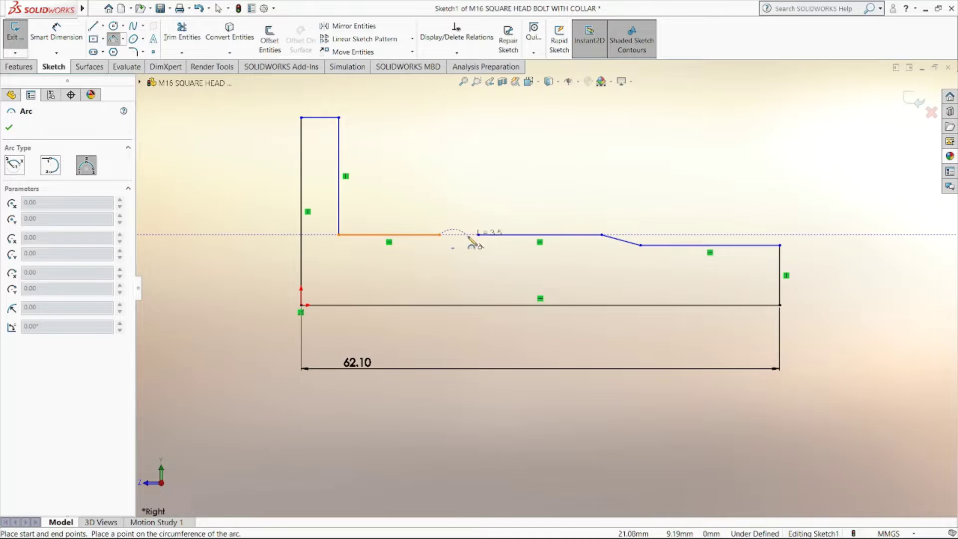
click(478, 235)
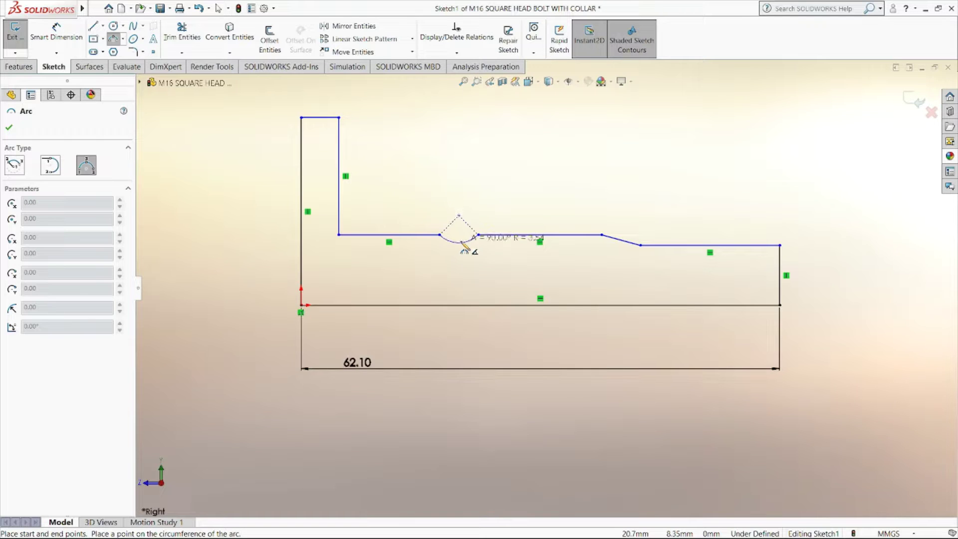
click(459, 243)
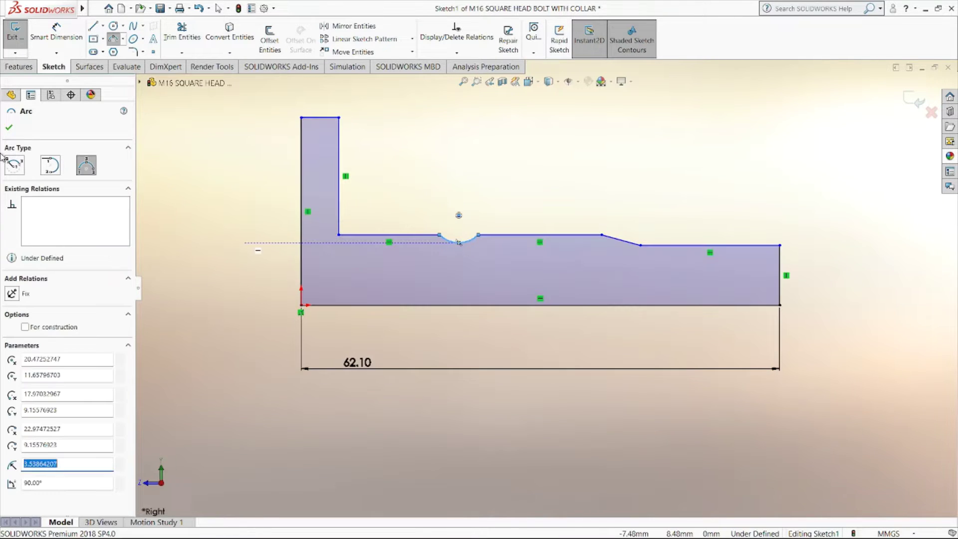
Step: Chamfer the upper corner at the shank's free end using angle-distance, with 2.30 mm and 25°
click(55, 40)
click(55, 40)
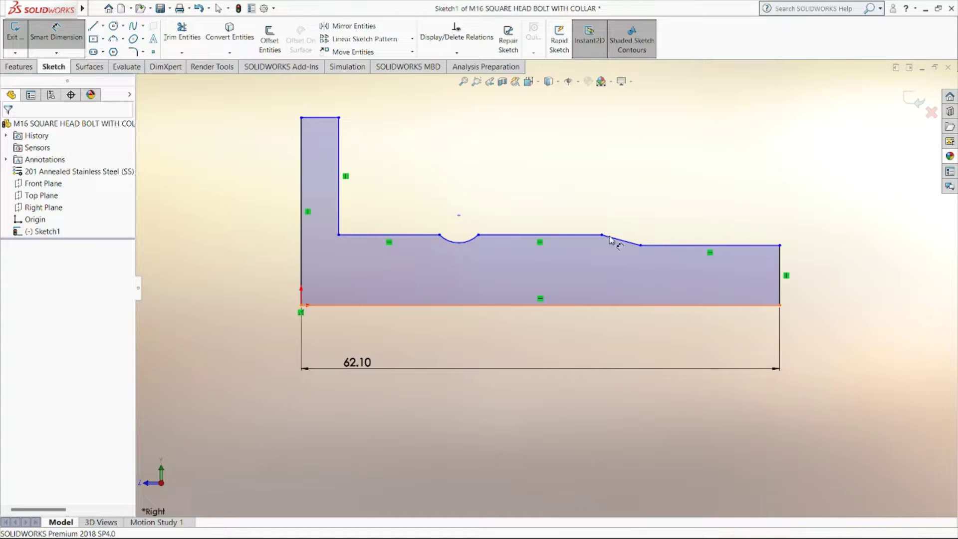
click(144, 52)
click(170, 79)
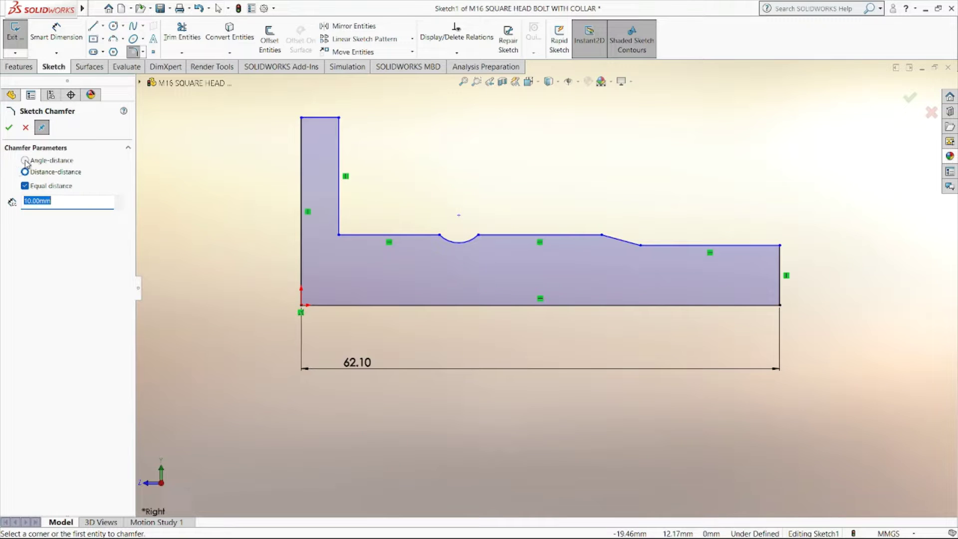
click(25, 161)
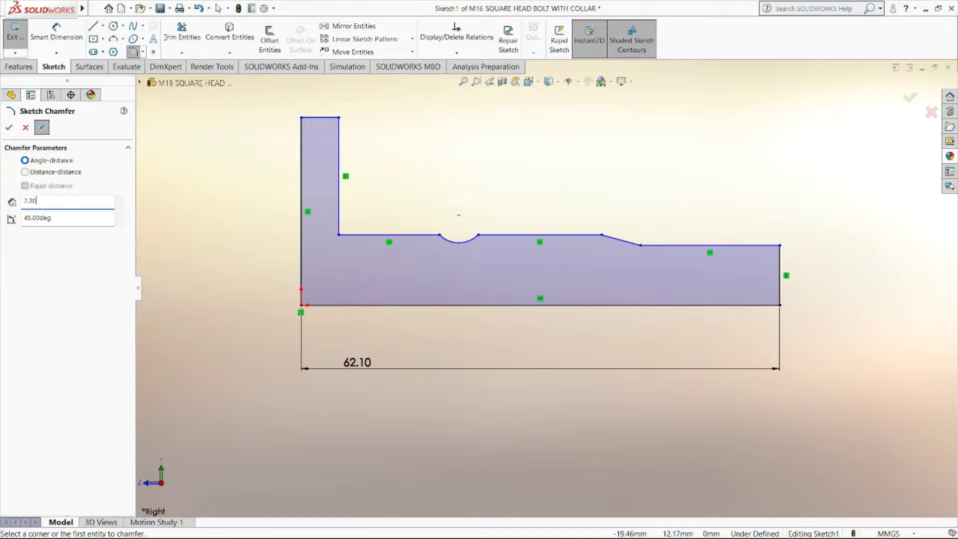
click(75, 215)
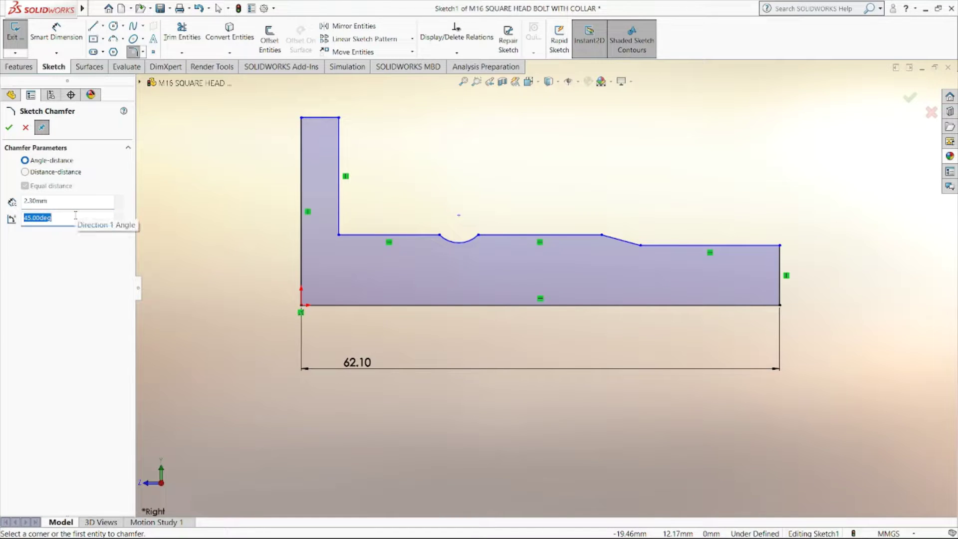
key(Return)
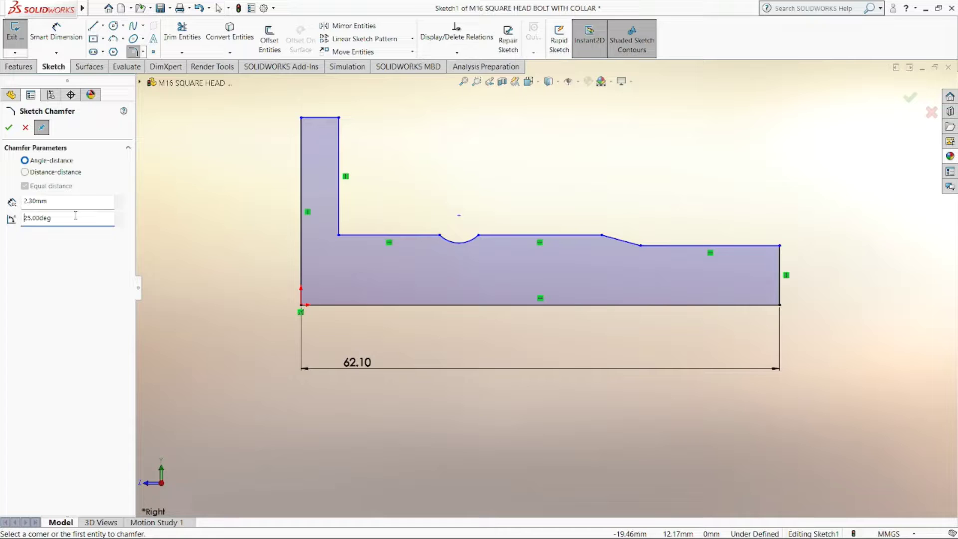
click(770, 247)
click(780, 259)
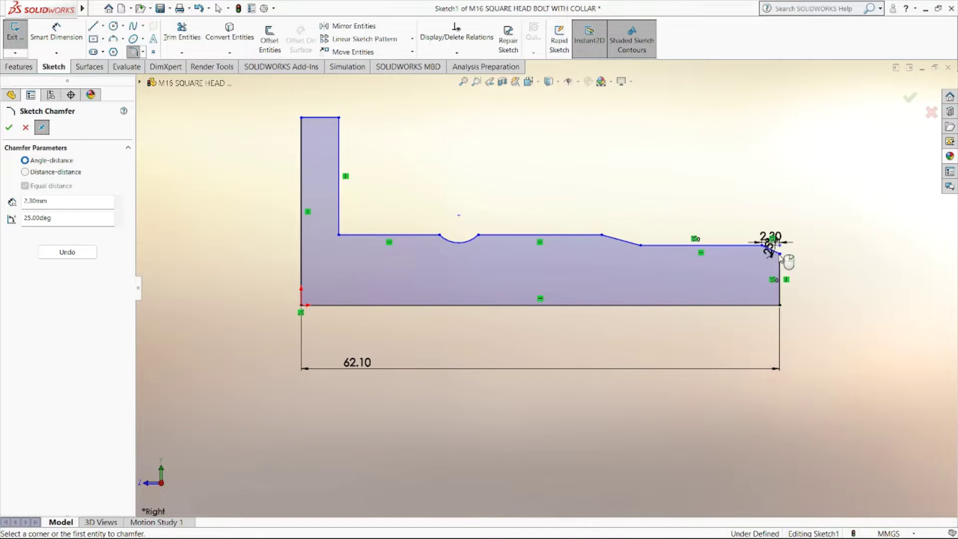
click(11, 128)
Step: Dimension the vertical line at the shank's free end and set its length to 12.6/2 mm
click(56, 32)
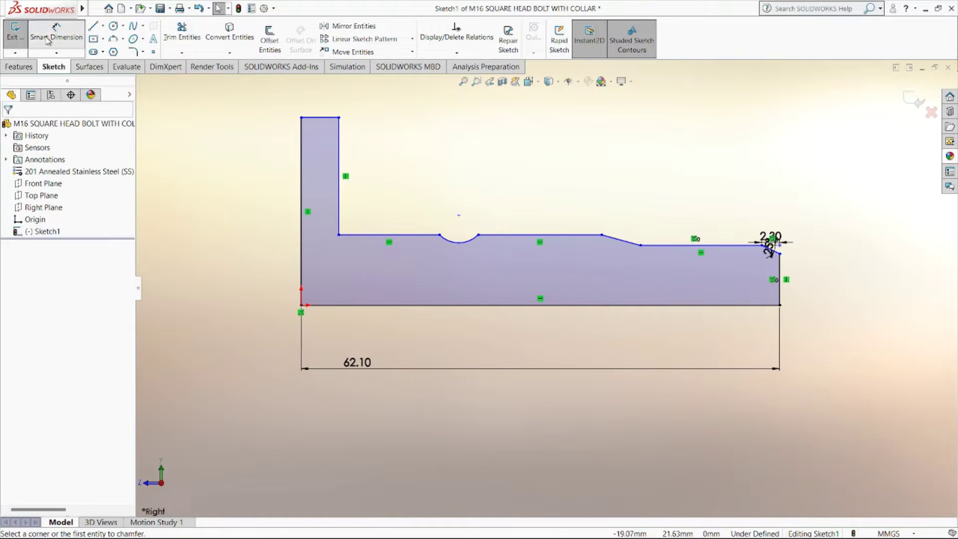
click(782, 272)
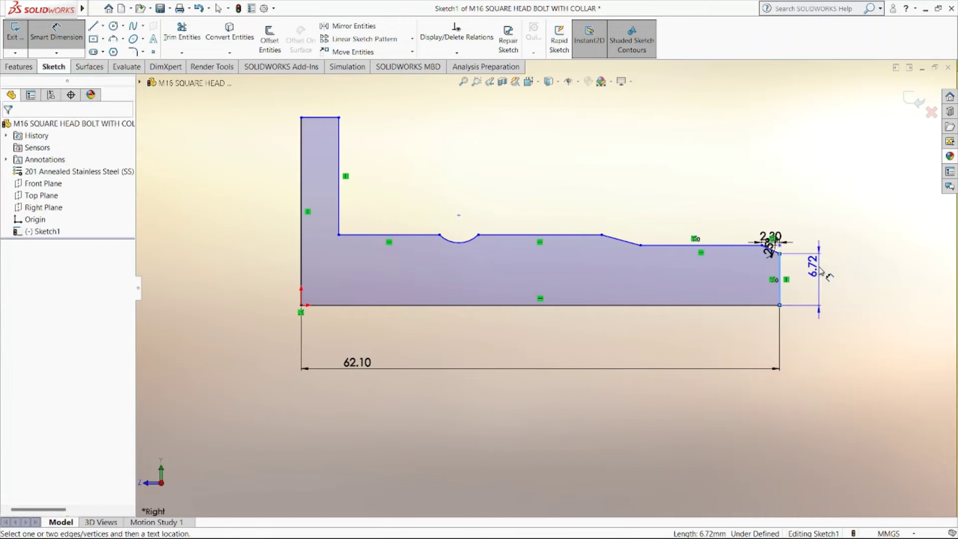
click(819, 269)
text(12.6/2)
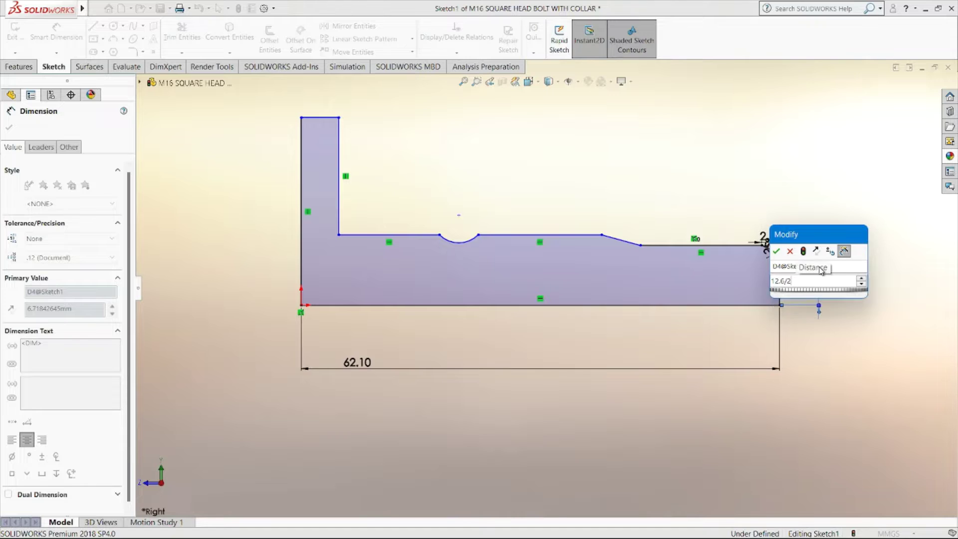
key(Return)
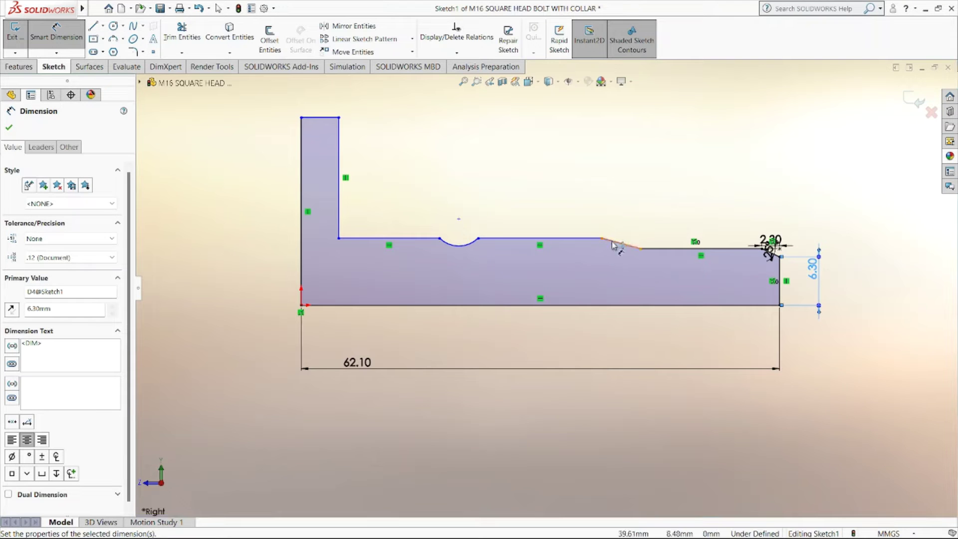
Step: Dimension the horizontal span between the short taper's two endpoints and set it to 2.0 mm
click(603, 239)
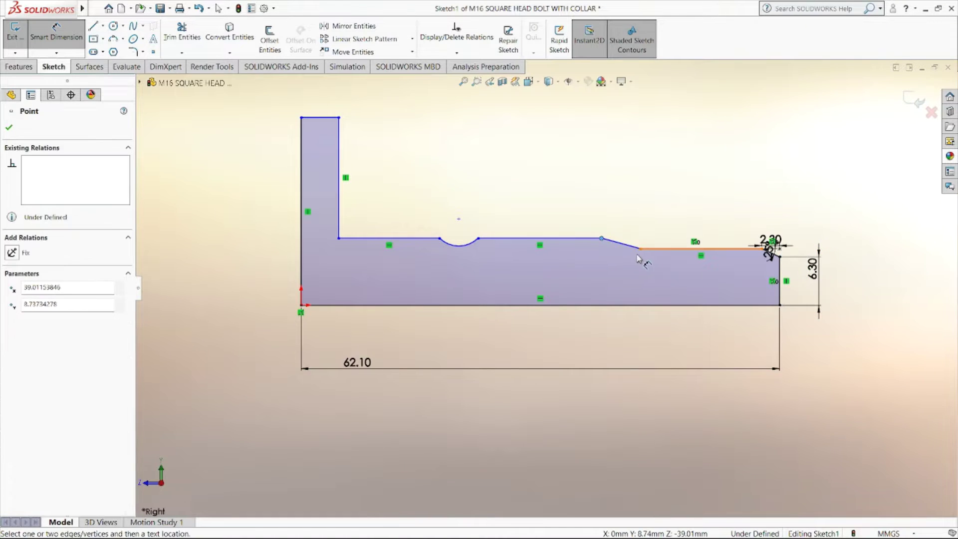
click(641, 248)
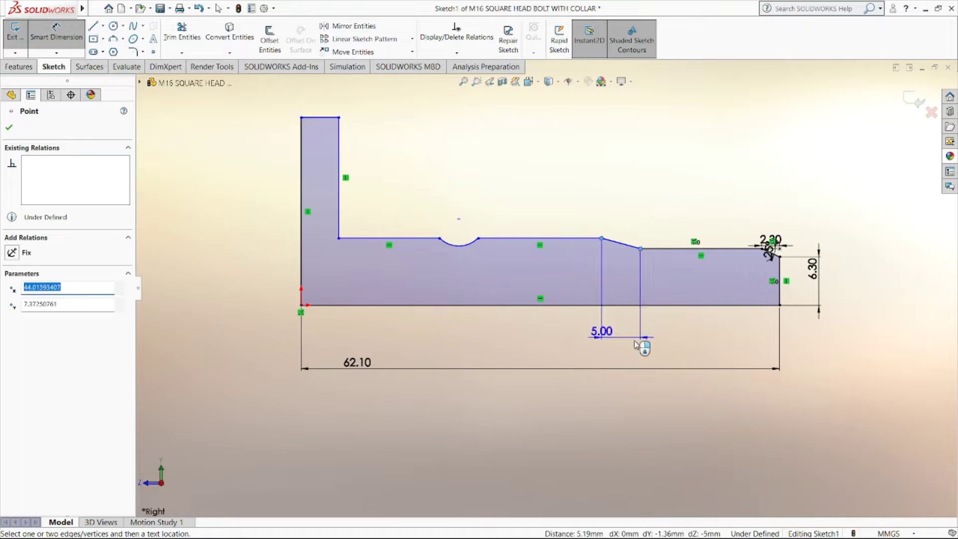
click(638, 344)
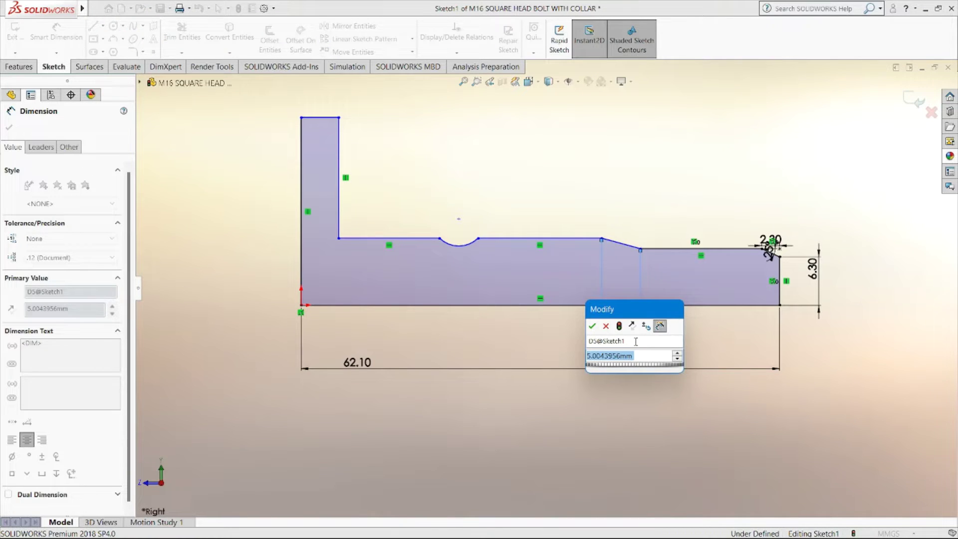
text(5)
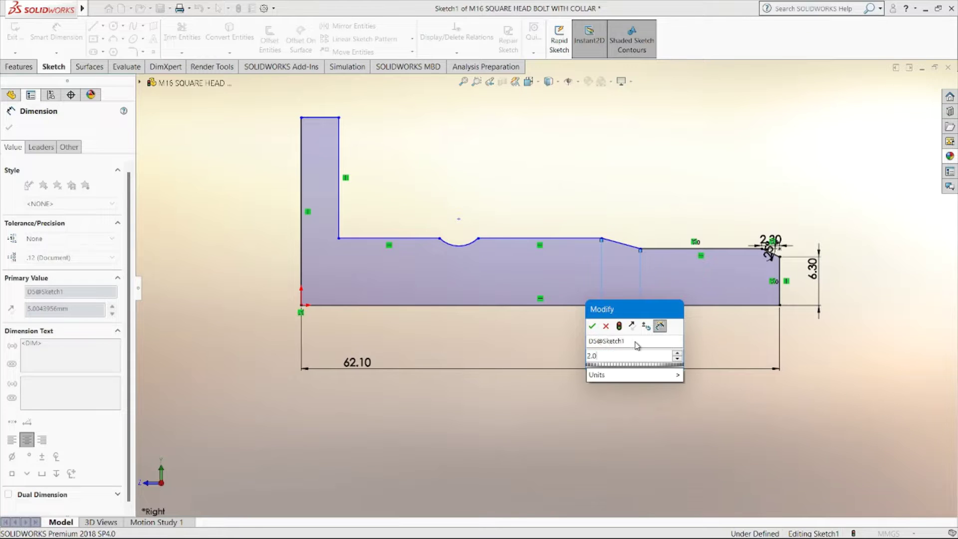
key(Return)
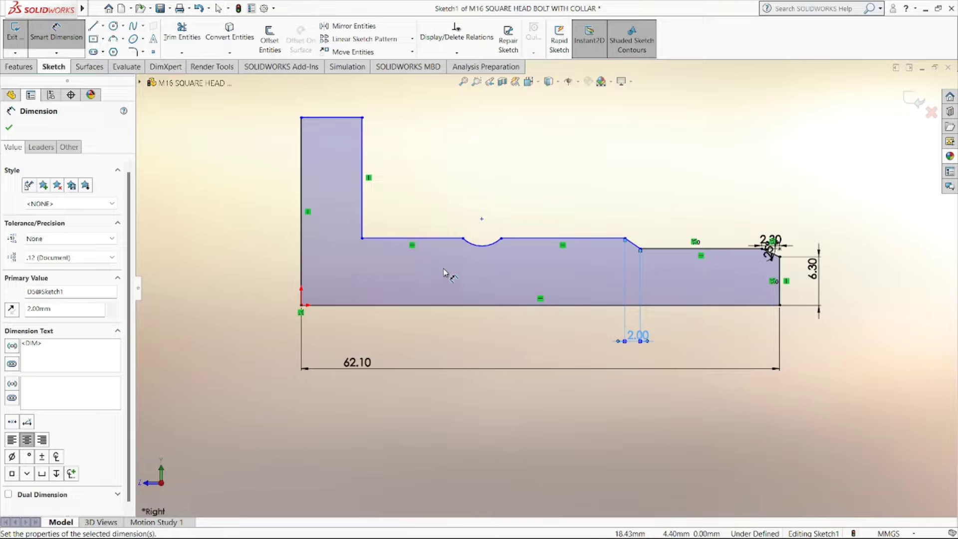
Step: Dimension the horizontal distance from the collar's inner vertical line to the taper's upper endpoint
click(364, 210)
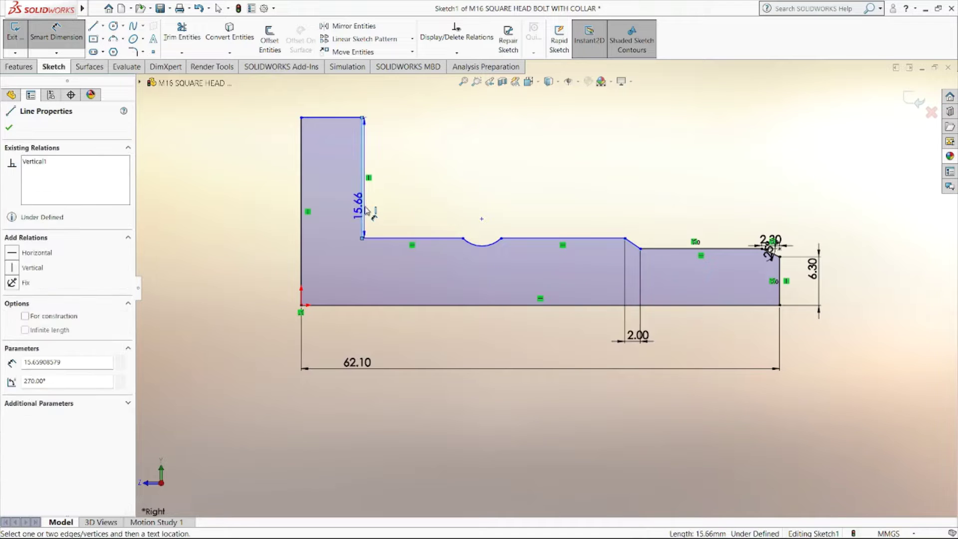
click(625, 239)
click(506, 339)
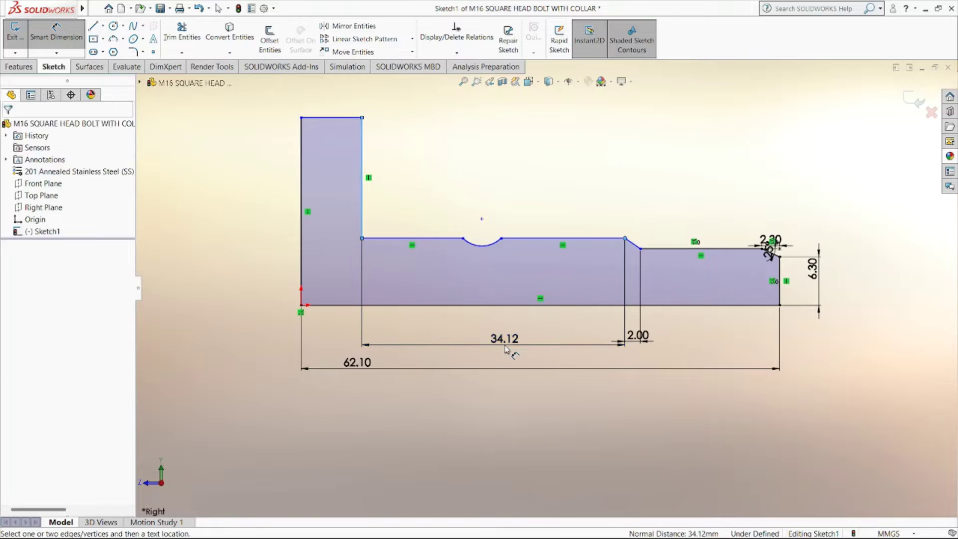
Step: Try a value of 15.5 mm for the distance between the collar and the taper, and undo it
text(15)
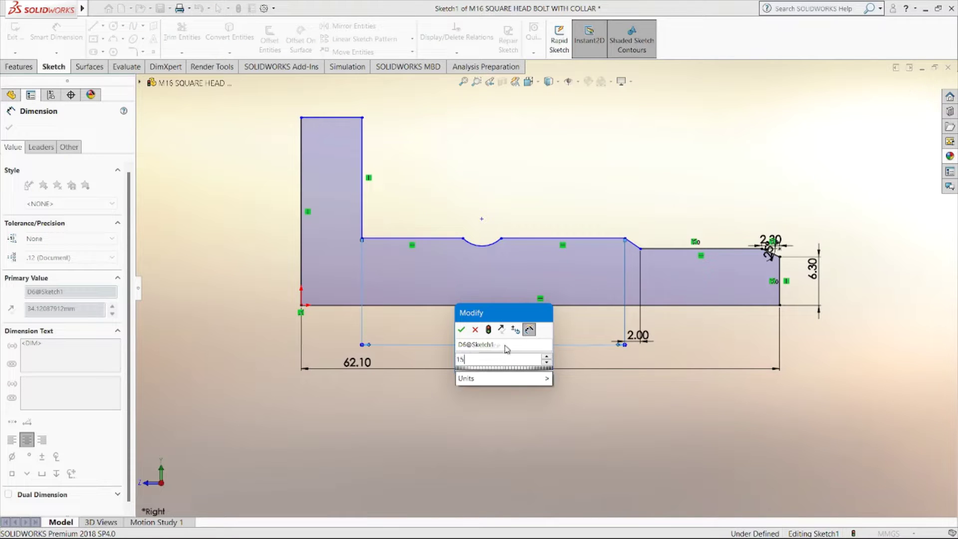
text(.5)
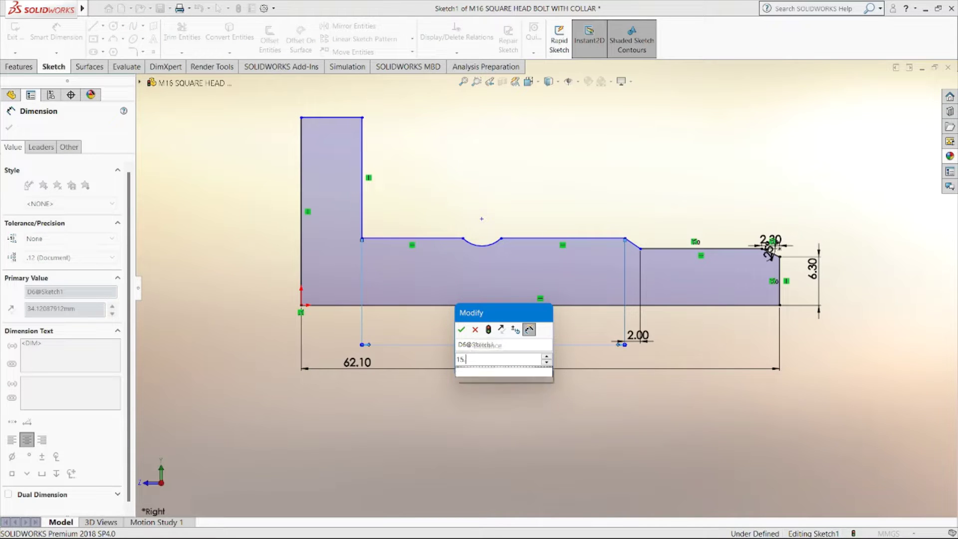
key(Return)
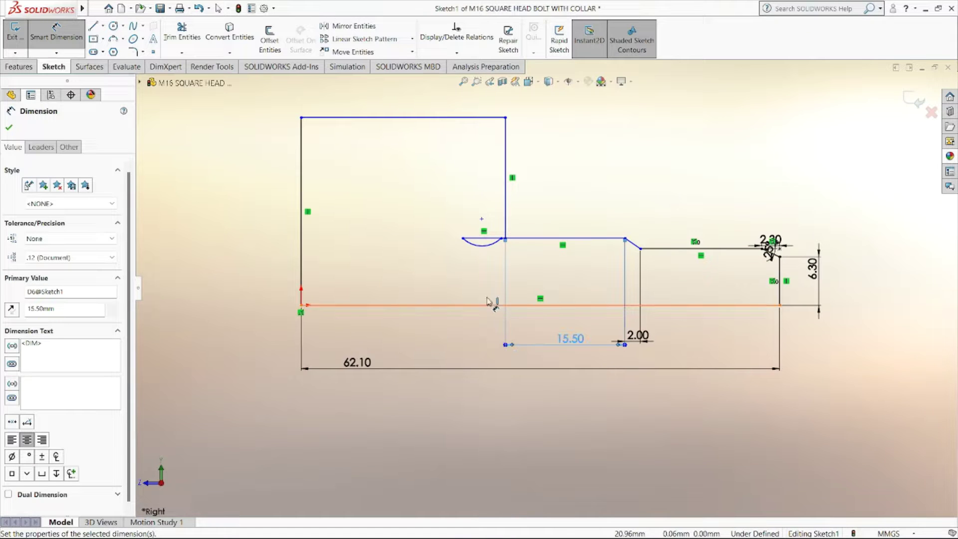
scroll(521, 297, up, 2)
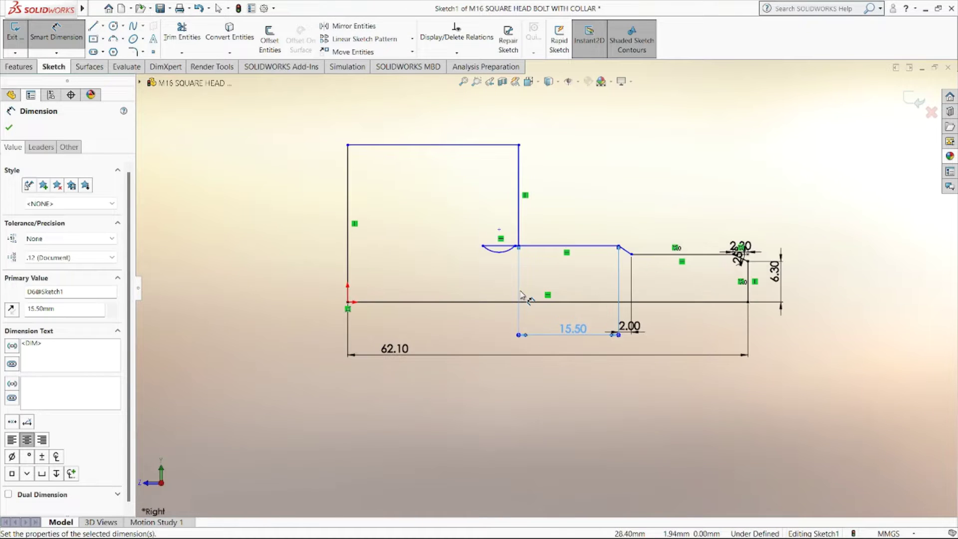
key(ctrl+z)
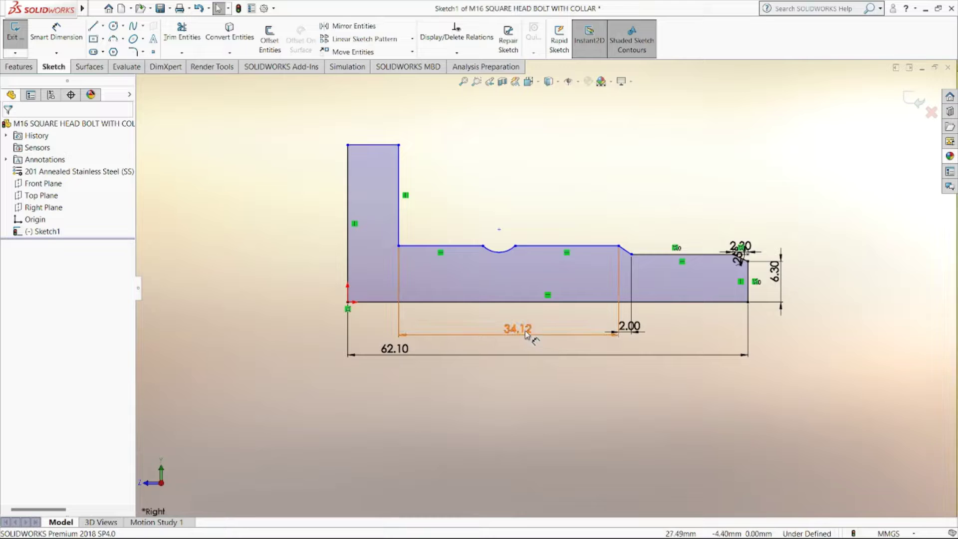
Step: Set the distance between the collar's inner vertical line and the taper's upper endpoint to 15 mm
double_click(519, 330)
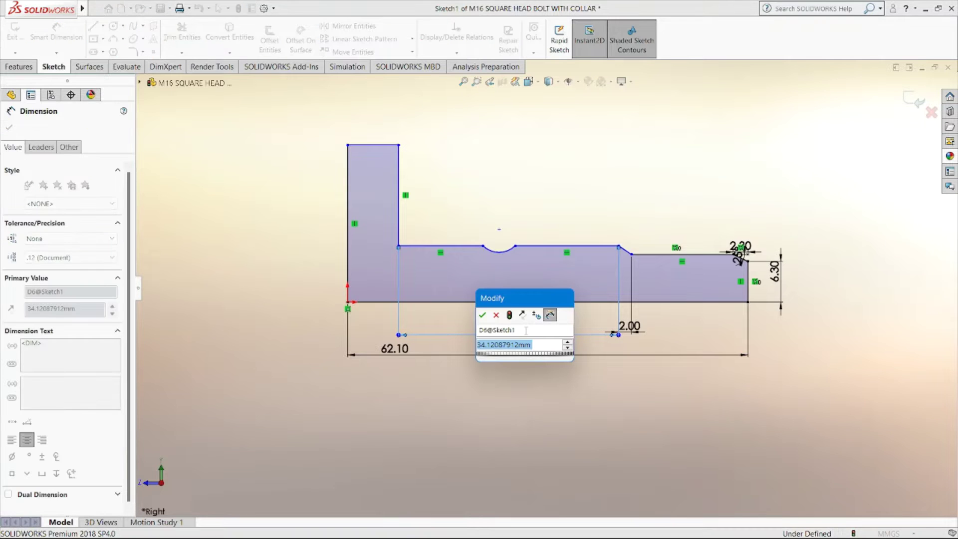
text(15)
key(Return)
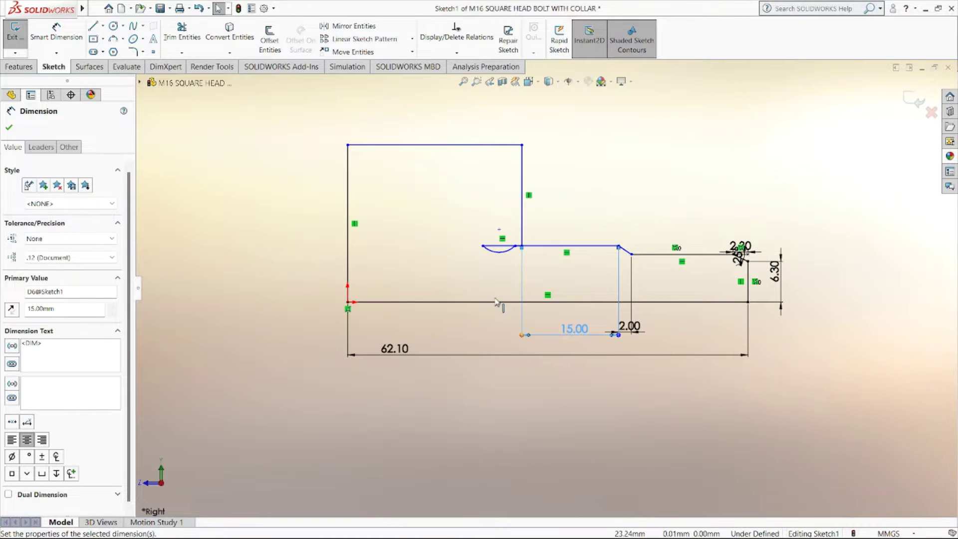
Step: Dimension the collar's short upper horizontal line and set its length to 4.1 mm
scroll(535, 257, down, 5)
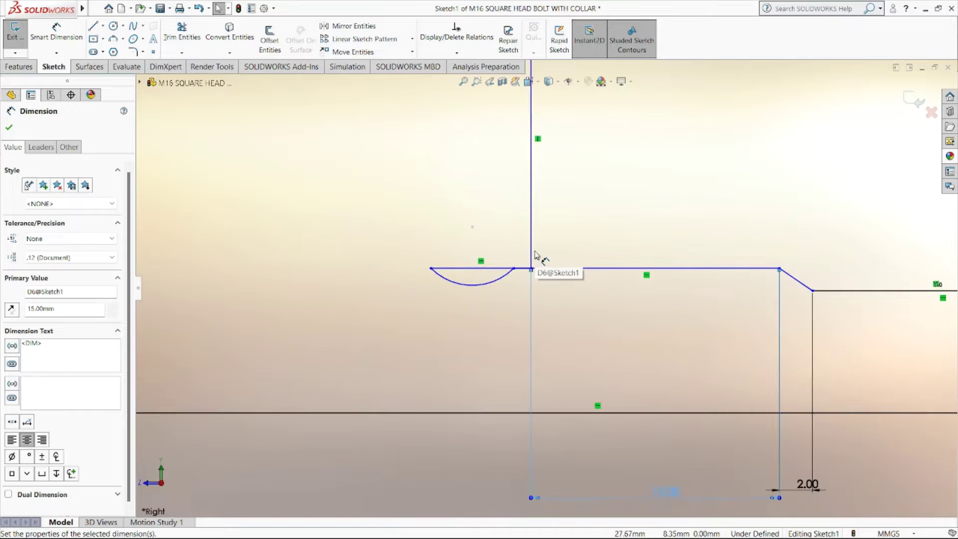
scroll(535, 255, up, 5)
middle_drag(539, 256, 539, 280)
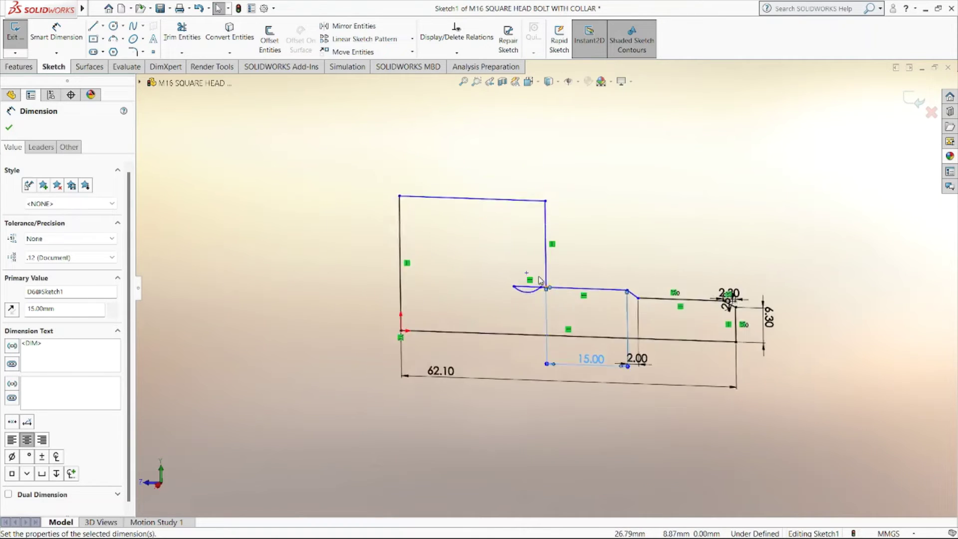
scroll(542, 281, down, 3)
scroll(549, 304, up, 2)
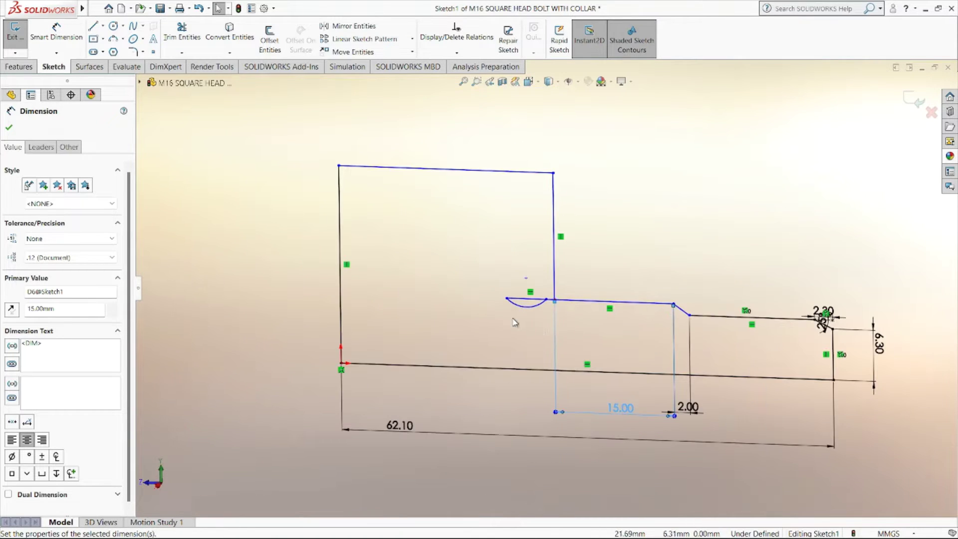
click(403, 168)
click(418, 139)
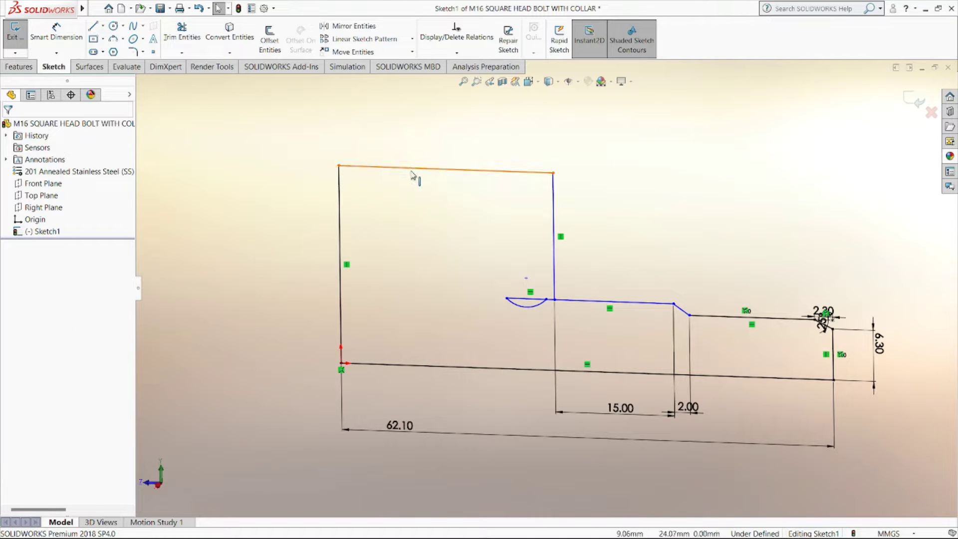
click(415, 169)
click(429, 145)
click(70, 34)
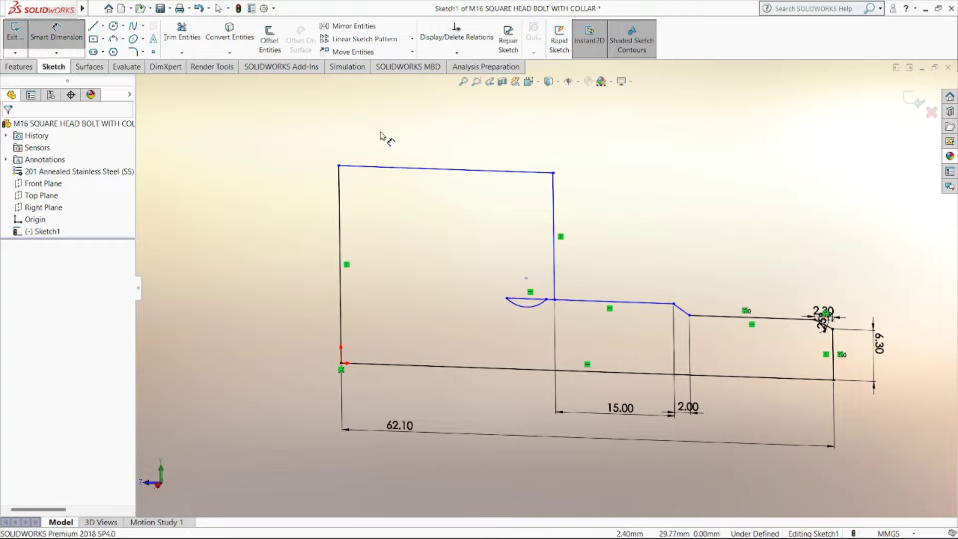
click(422, 168)
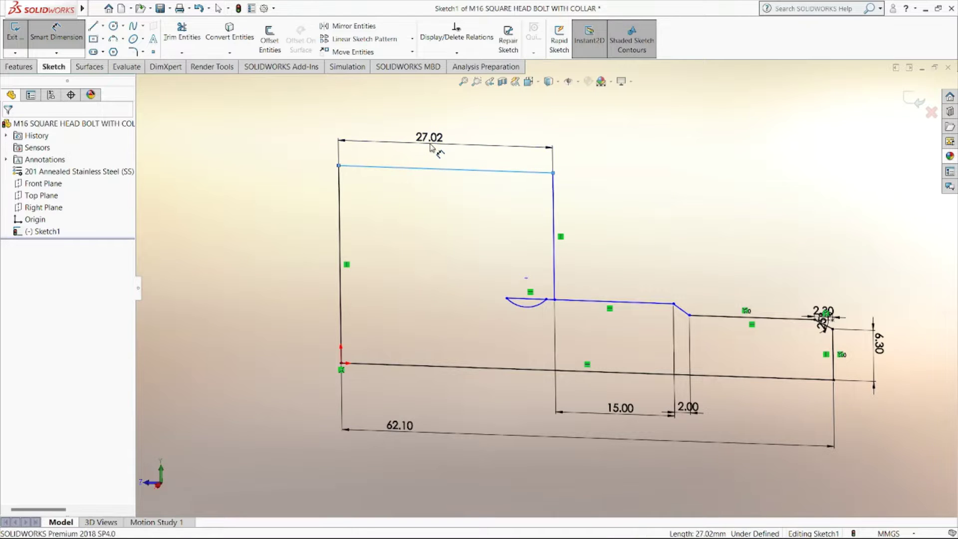
click(430, 145)
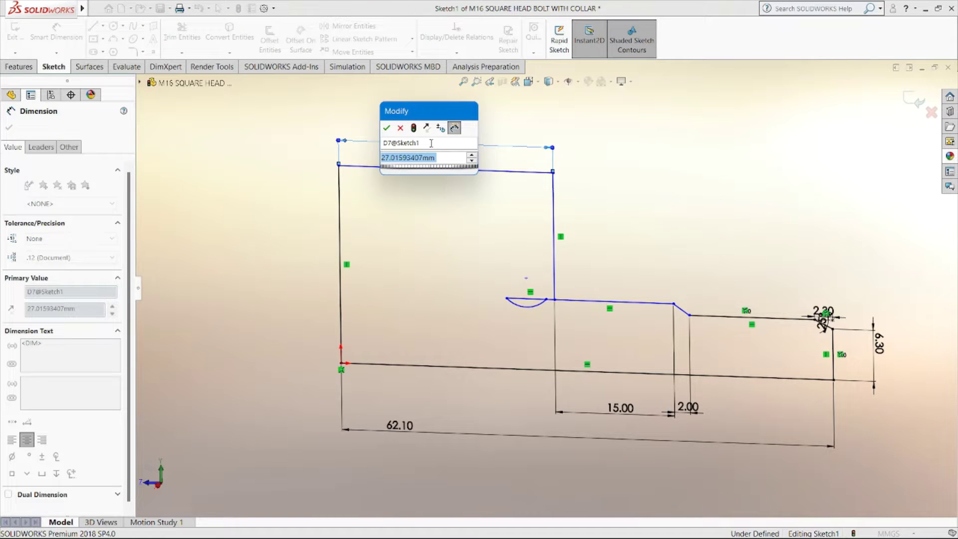
text(4.1)
key(Return)
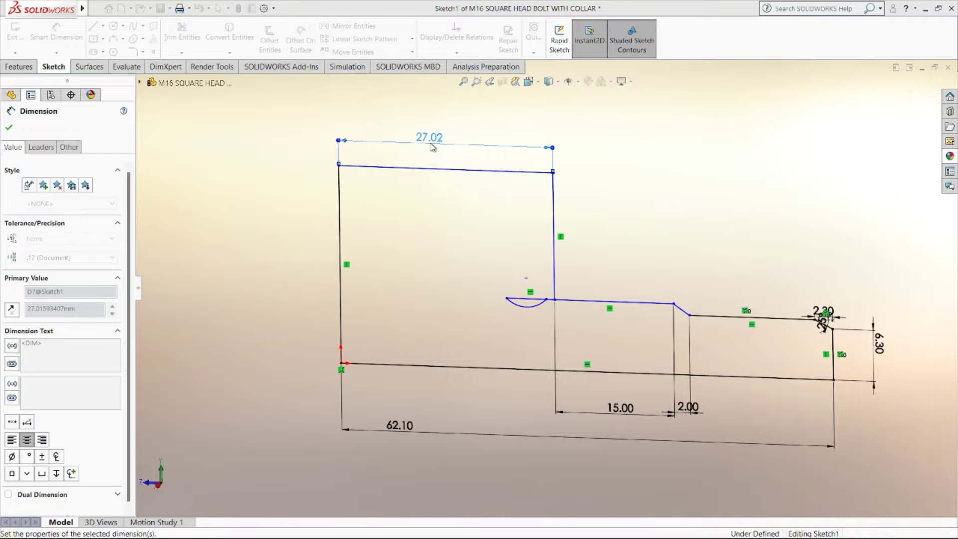
Step: Power-trim the displaced groove arc and the leftover horizontal line segments that cross and overhang the collar
scroll(373, 271, down, 3)
scroll(409, 337, up, 1)
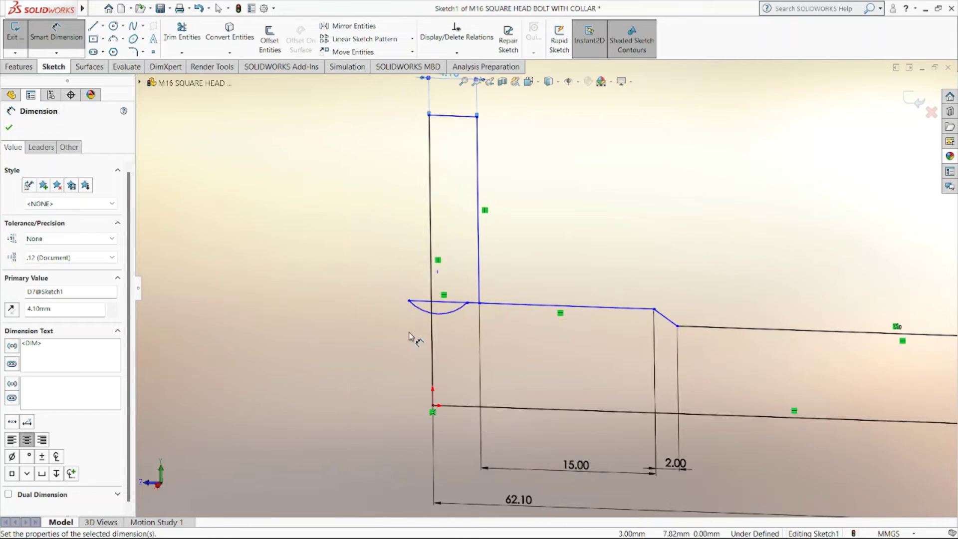
scroll(429, 331, down, 2)
click(182, 33)
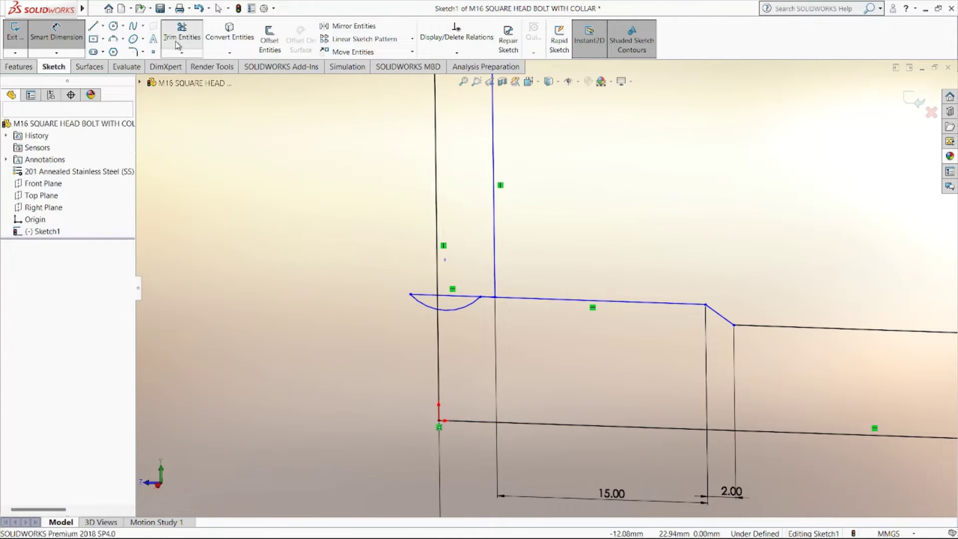
mouse_move(456, 280)
mouse_down()
mouse_move(471, 322)
mouse_move(483, 284)
mouse_move(488, 302)
mouse_up()
scroll(488, 303, down, 3)
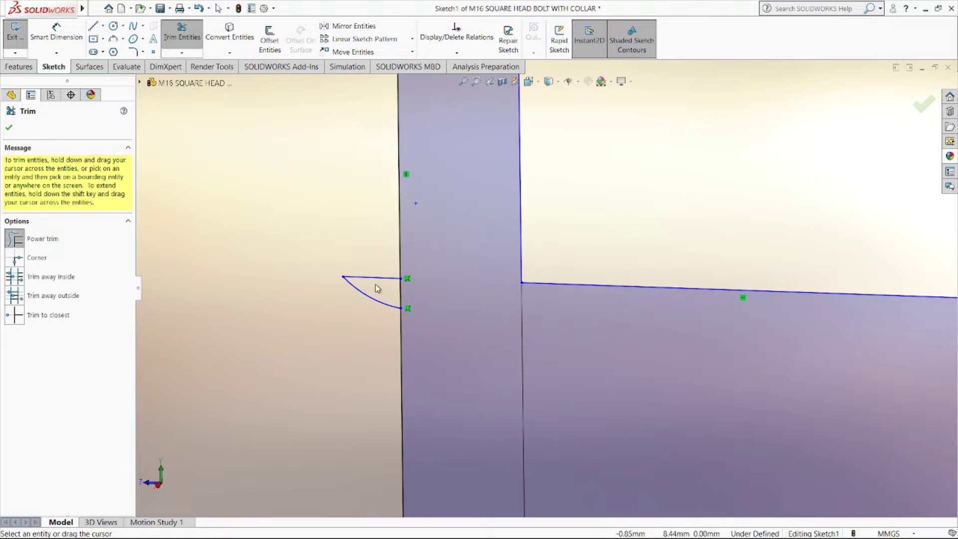
drag(375, 250, 368, 300)
scroll(417, 307, up, 5)
scroll(575, 301, down, 2)
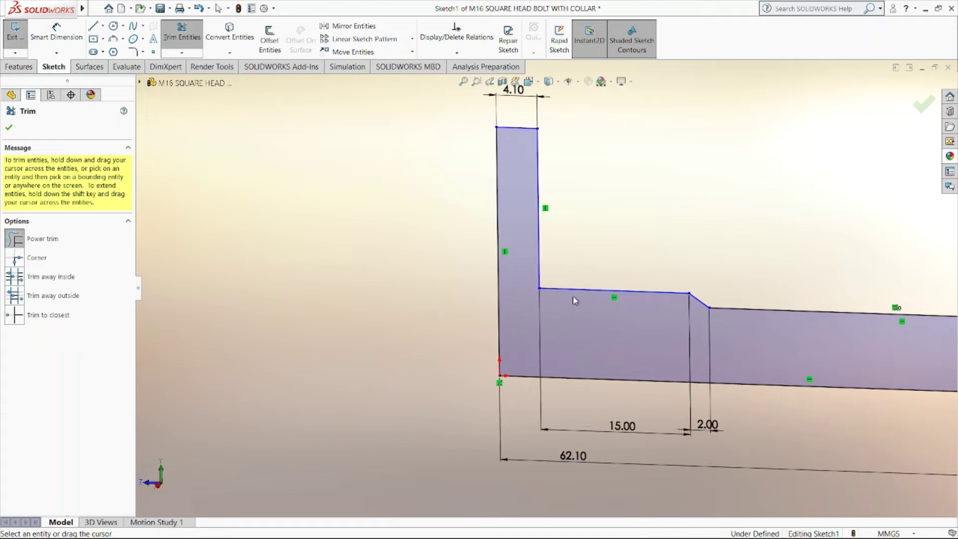
Step: Draw a downward 3-point arc of 90° and about 1.26 mm radius on the horizontal line between the collar and the taper
scroll(610, 325, down, 1)
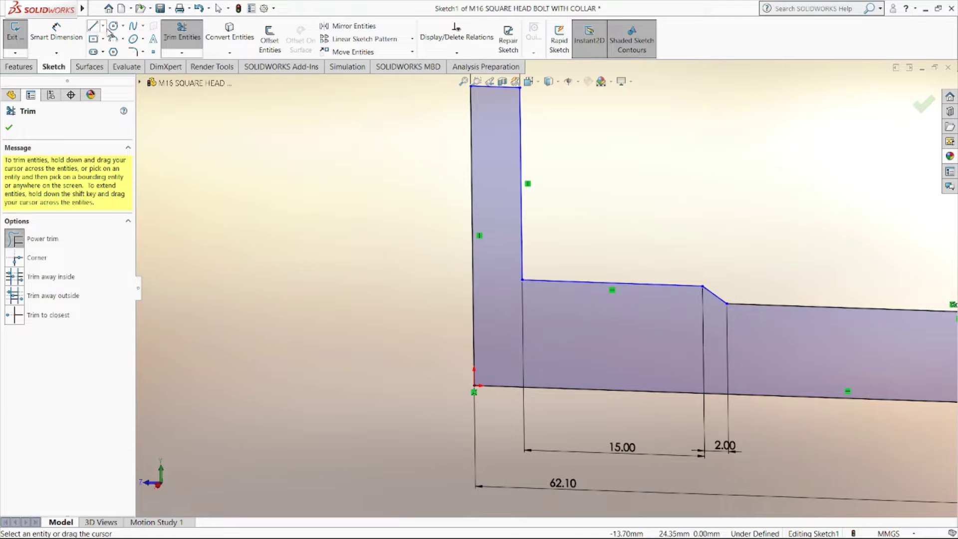
click(114, 39)
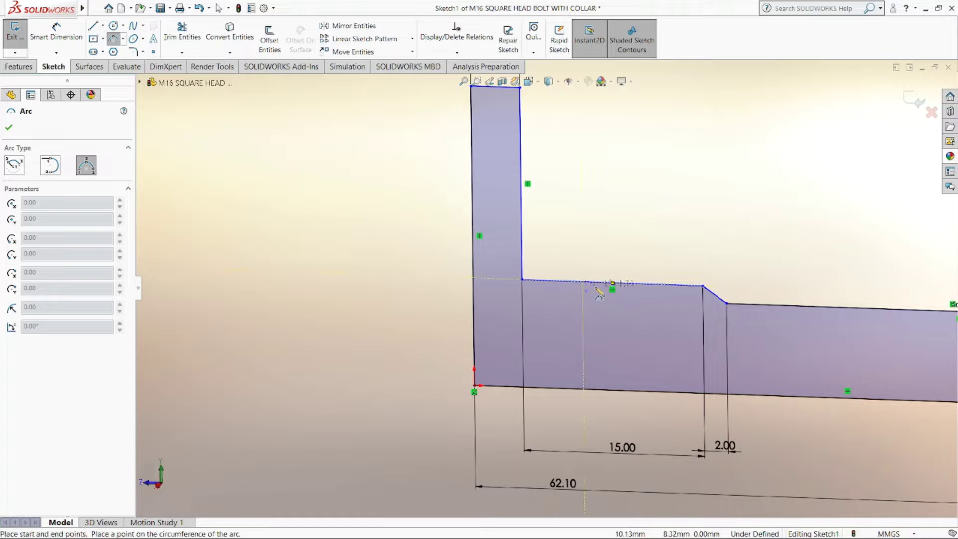
click(610, 284)
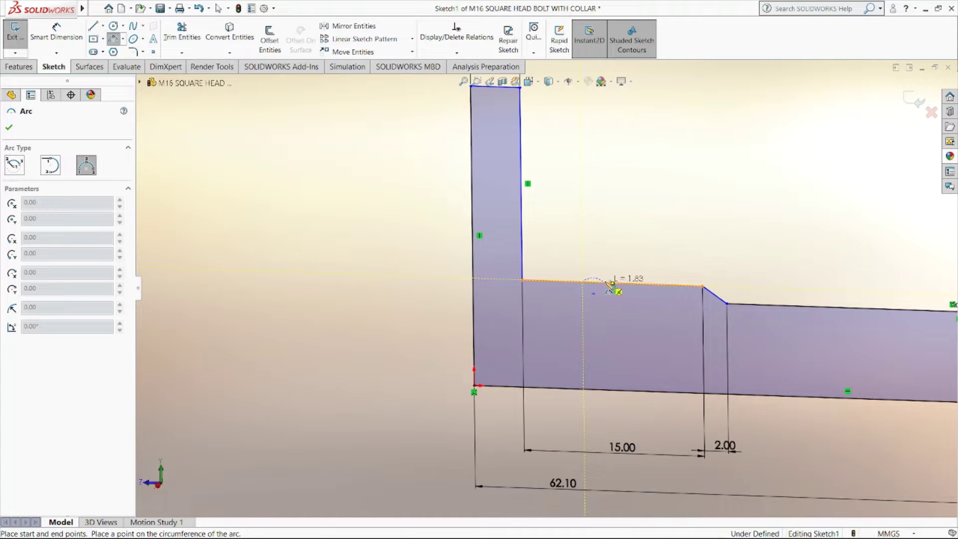
click(612, 284)
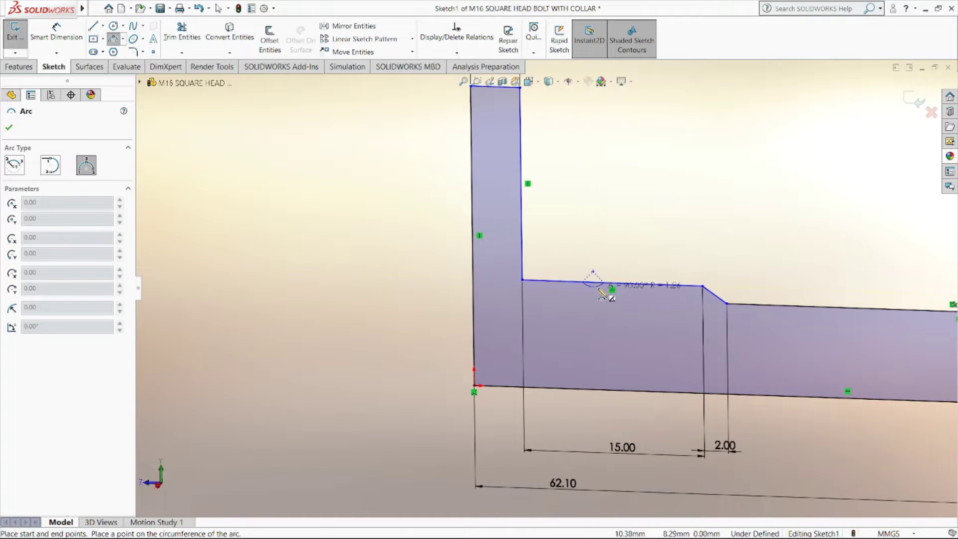
click(600, 291)
scroll(651, 298, down, 3)
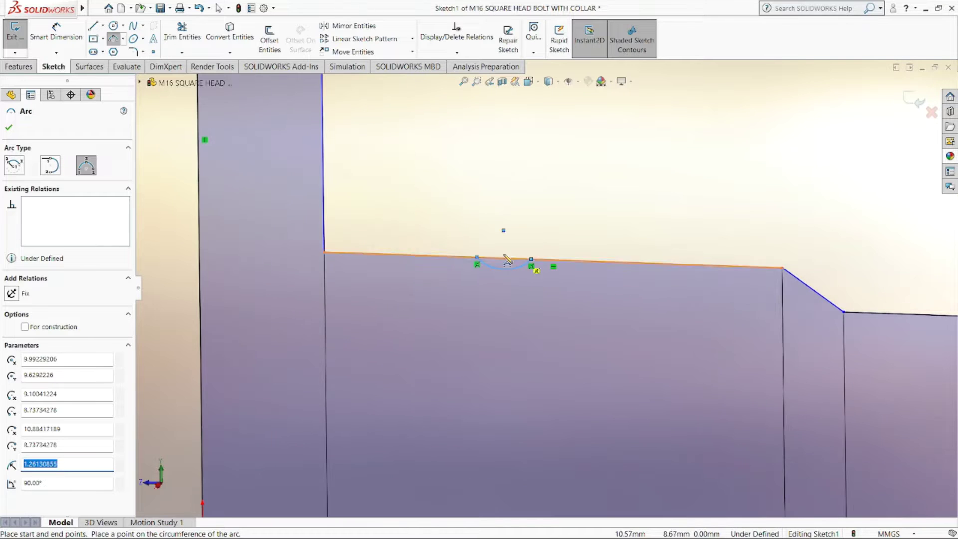
Step: Power-trim the horizontal line segment that spans the groove arc's opening between the collar and the taper
click(180, 31)
scroll(415, 219, down, 3)
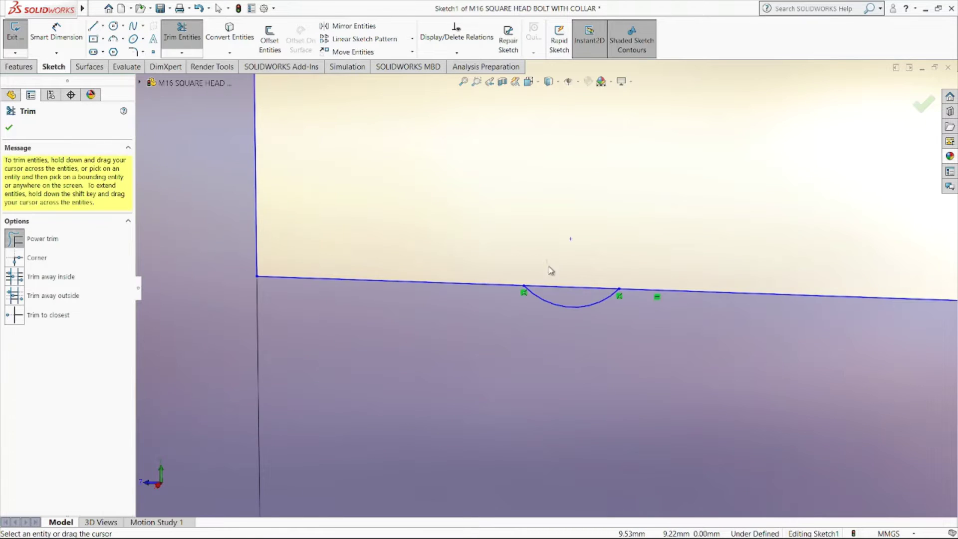
click(553, 286)
scroll(553, 286, up, 8)
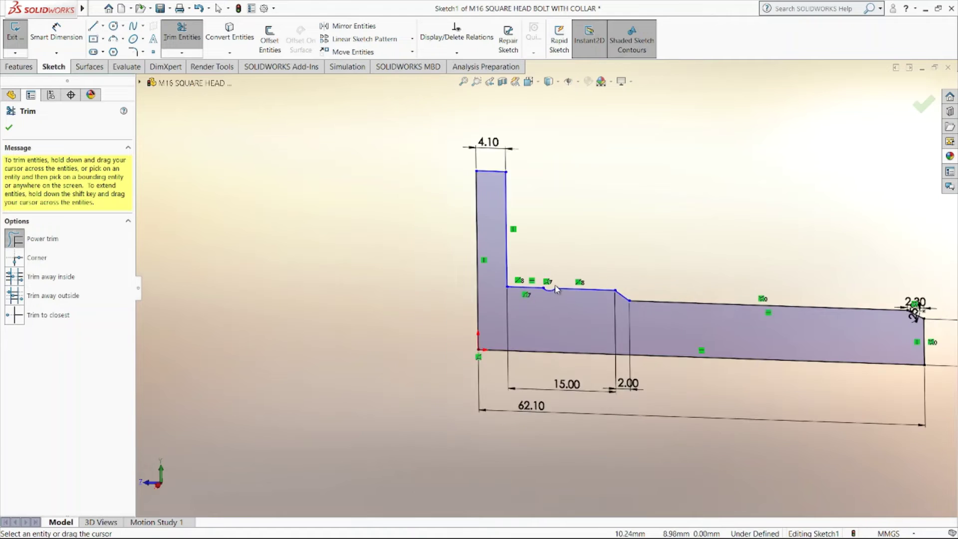
scroll(557, 290, down, 3)
scroll(557, 290, up, 2)
scroll(557, 289, down, 1)
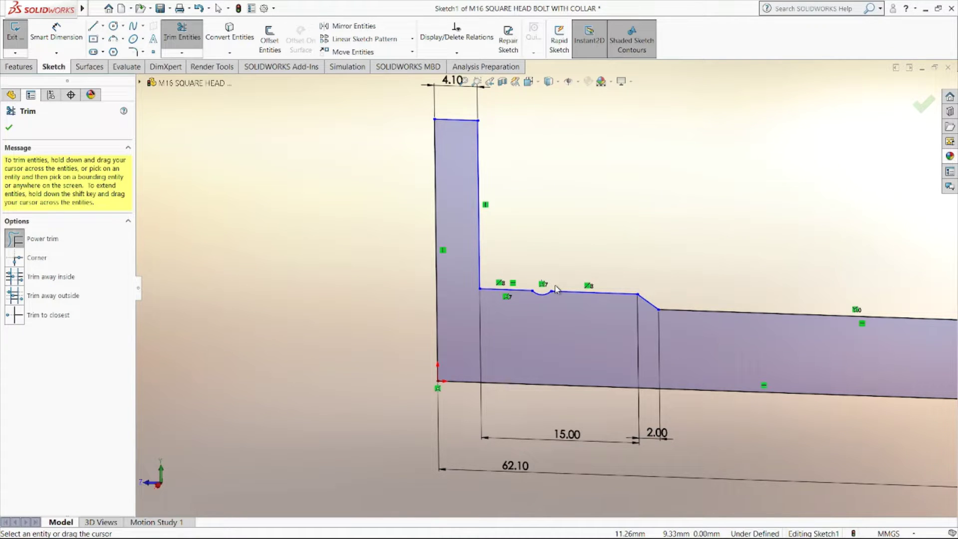
Step: Dimension the height of the horizontal line beside the collar above the bottom centerline and set it to 16.1/2 mm
click(56, 31)
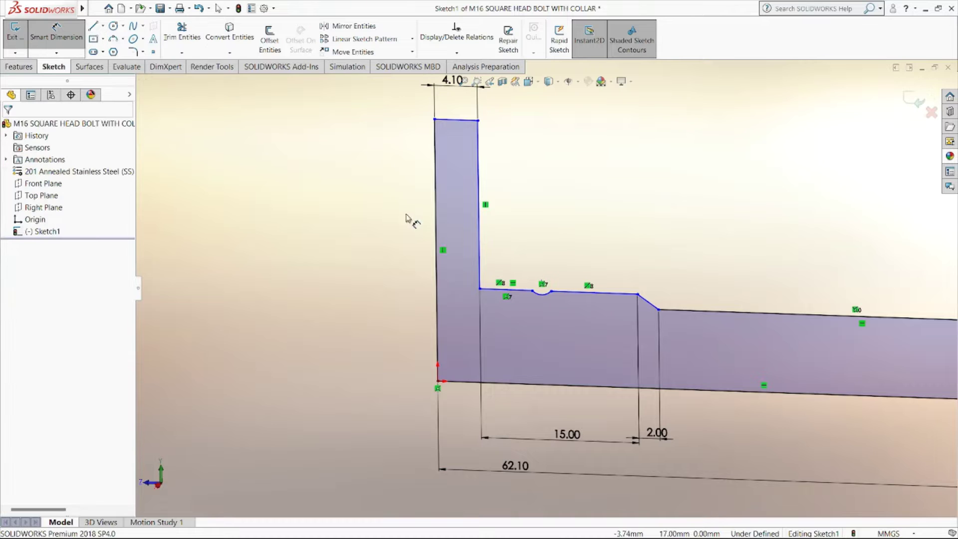
click(518, 291)
click(478, 288)
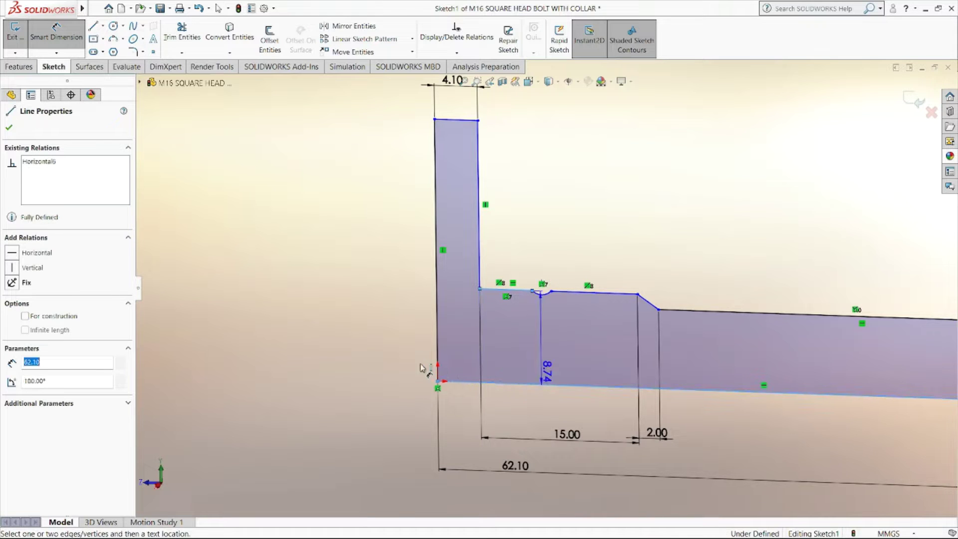
click(402, 345)
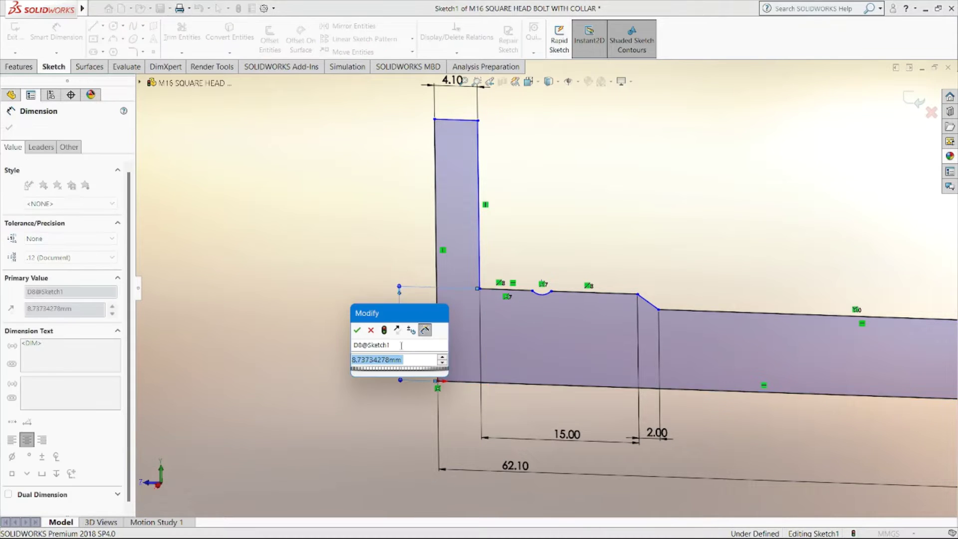
text(16.1/)
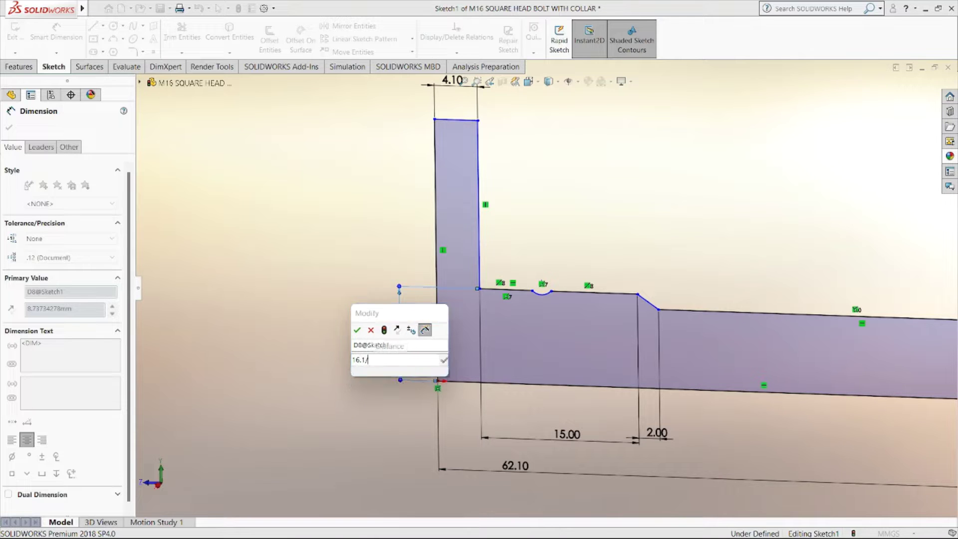
key(Return)
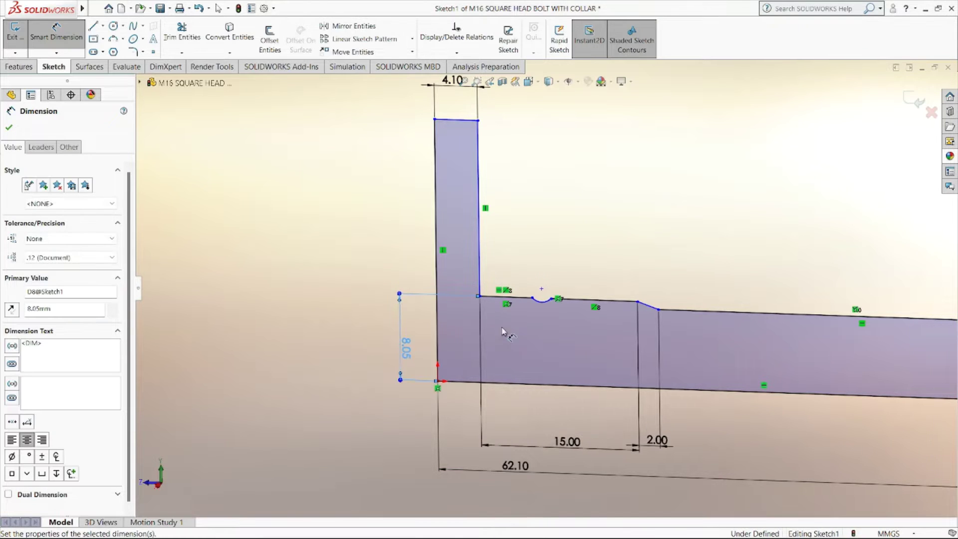
Step: Dimension the distance from the groove arc's lowest point to the profile's bottom line and set it to 14/2 mm
scroll(530, 327, down, 5)
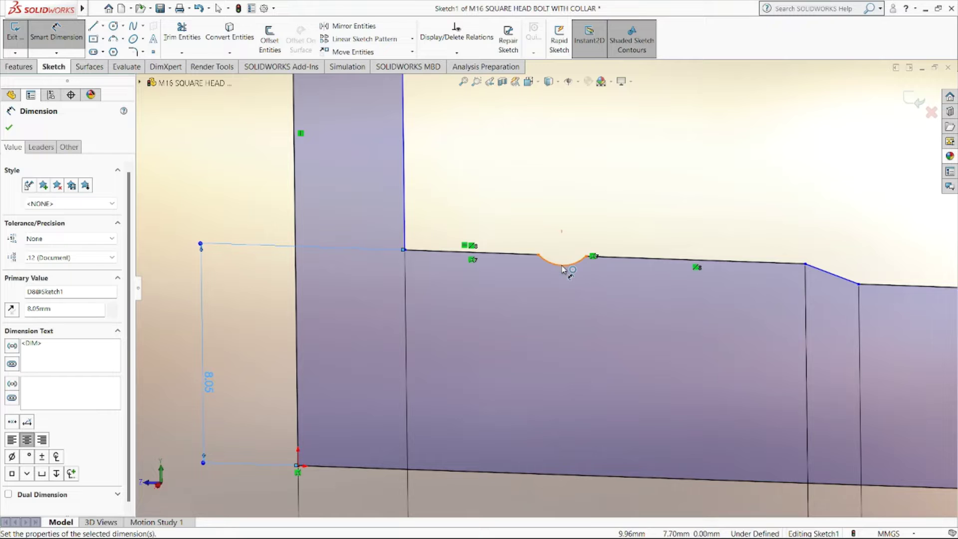
click(563, 266)
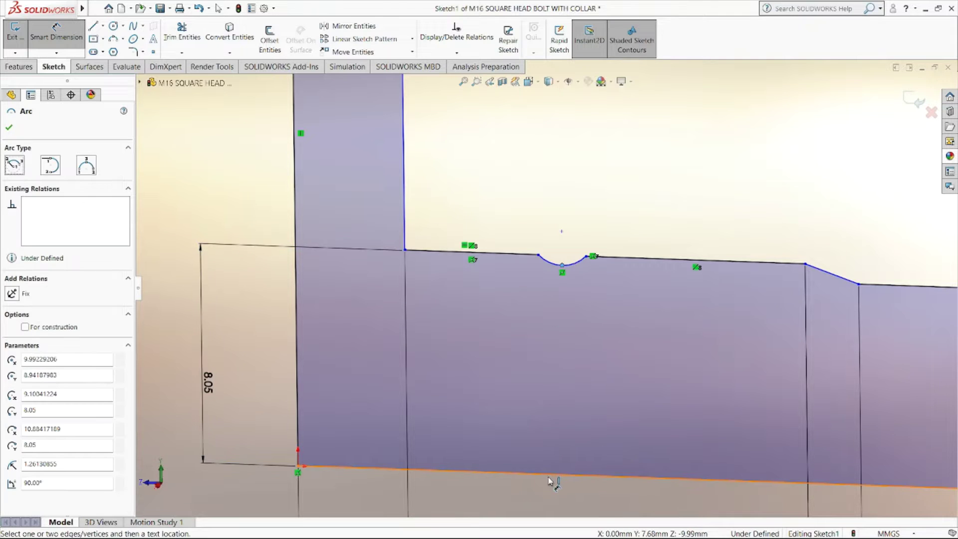
click(487, 471)
click(260, 375)
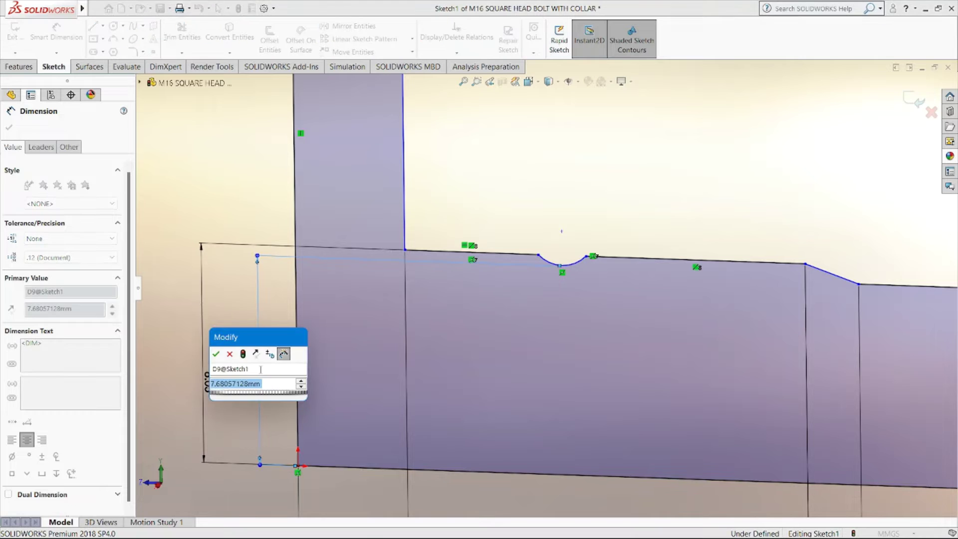
text(14/2)
key(Return)
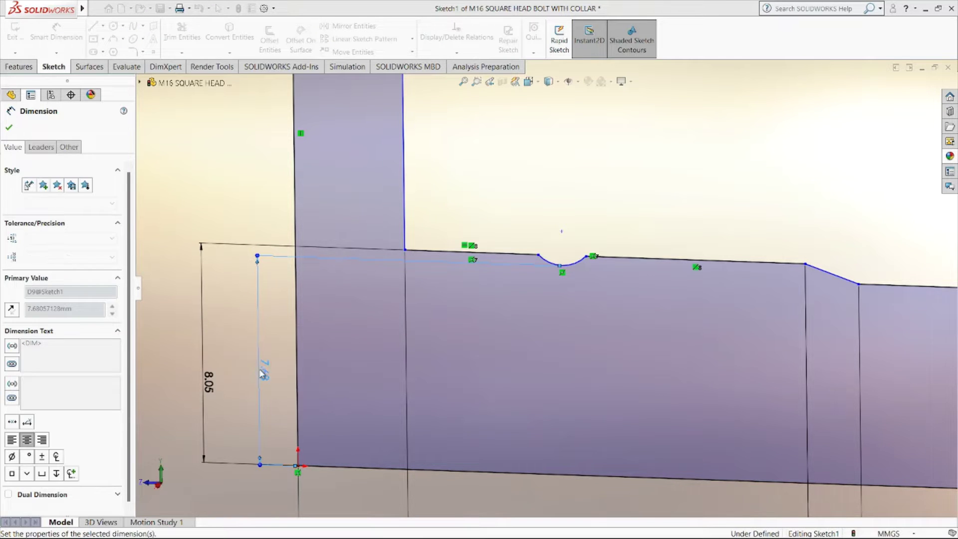
Step: Dimension the groove arc's radius and set it to 1.5 mm
scroll(525, 281, up, 2)
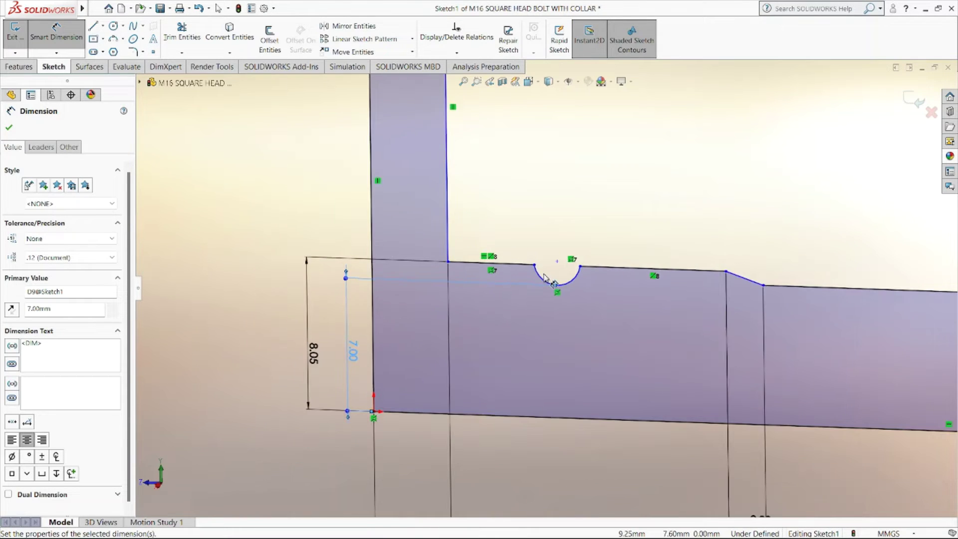
click(556, 284)
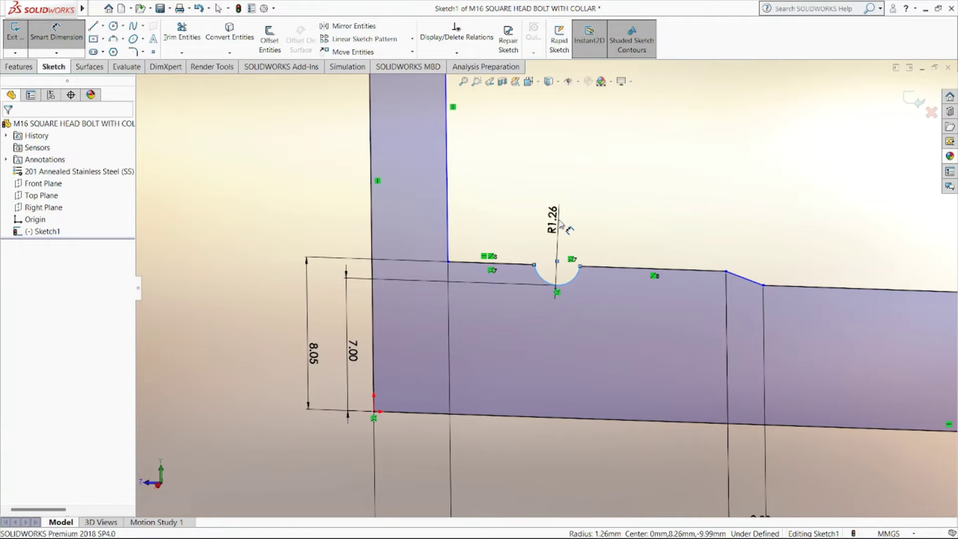
click(561, 224)
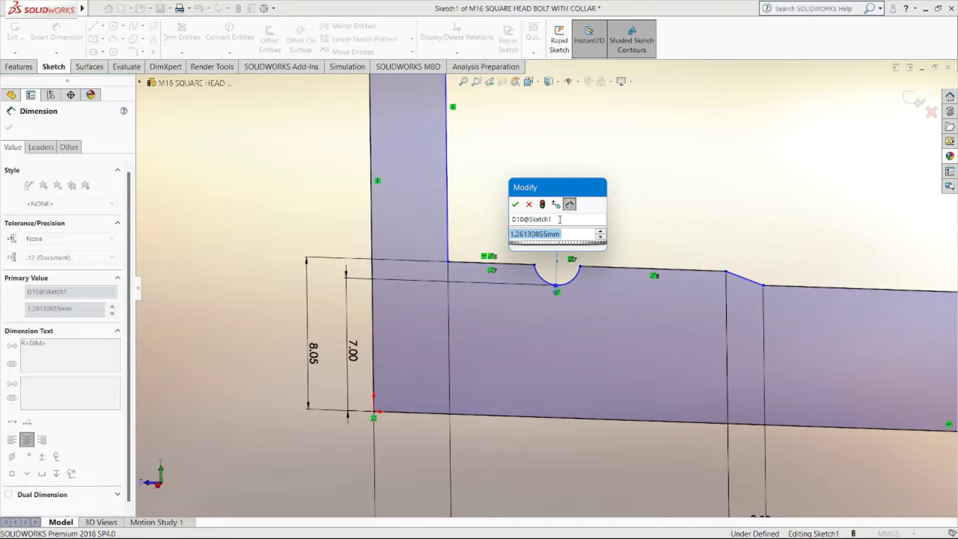
text(1.5)
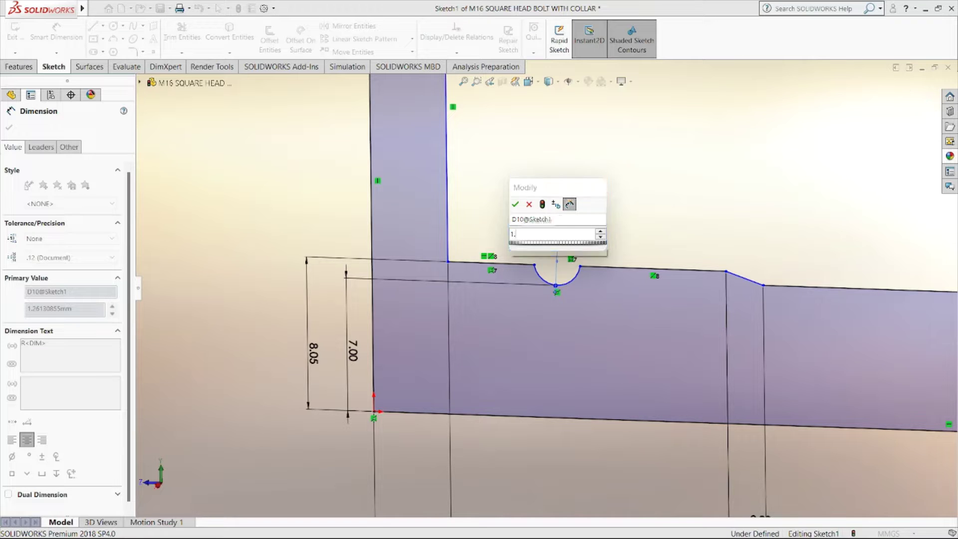
key(Return)
Step: Dimension the height from the profile's bottom line to the collar's upper edge and set it to 25.1/2 mm
scroll(597, 275, up, 5)
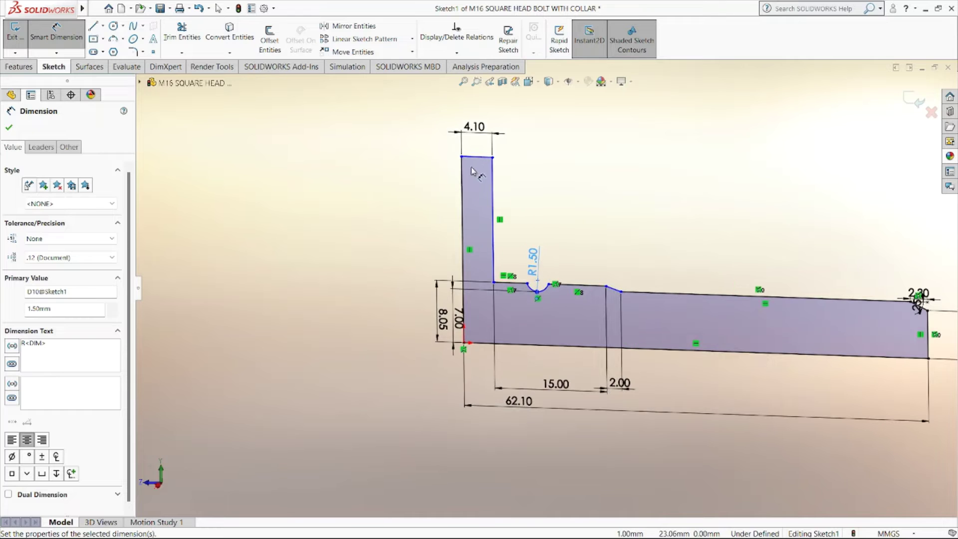
click(478, 158)
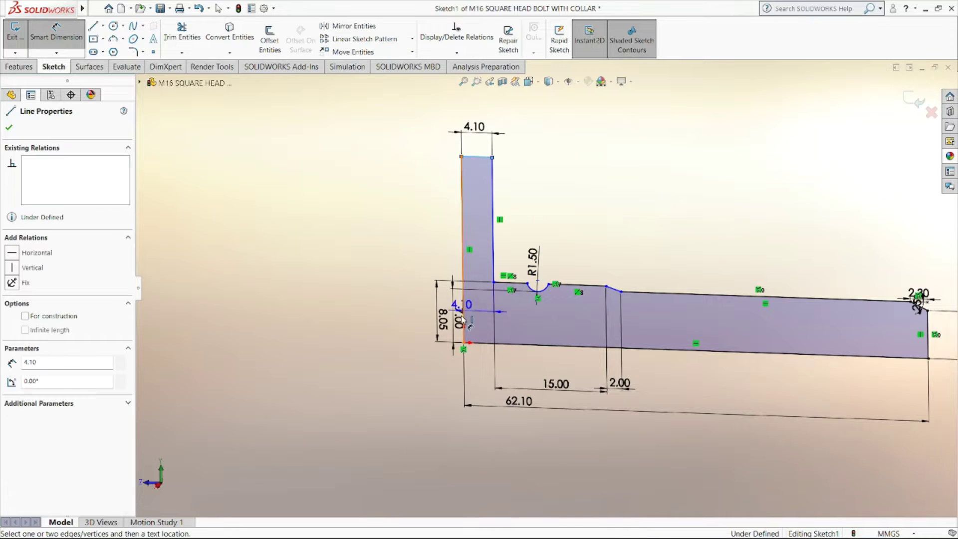
click(486, 344)
click(387, 319)
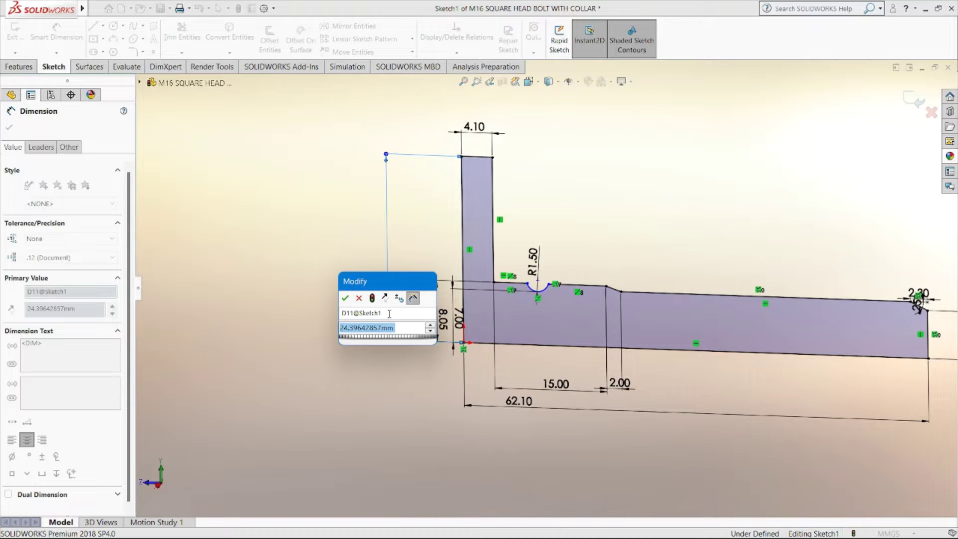
text(25.1/2)
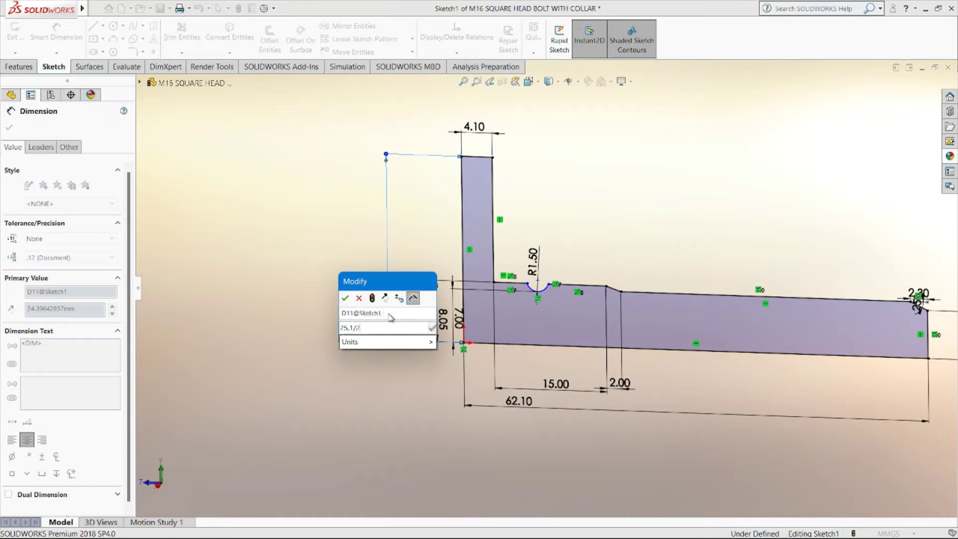
key(Return)
Step: Examine the dimensioned profile along its full length, from the collar and groove to the chamfered end
scroll(739, 275, down, 3)
scroll(719, 310, up, 3)
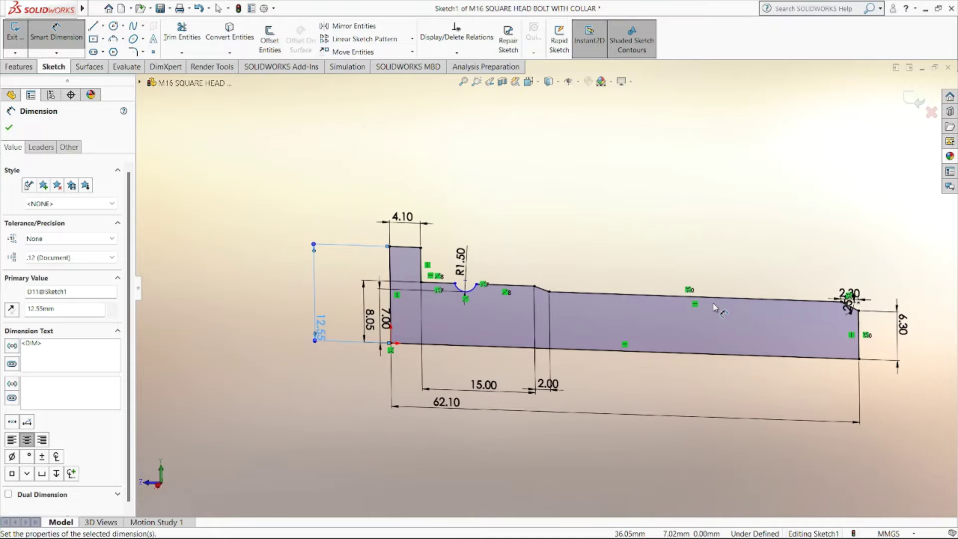
scroll(522, 328, down, 1)
scroll(522, 329, down, 2)
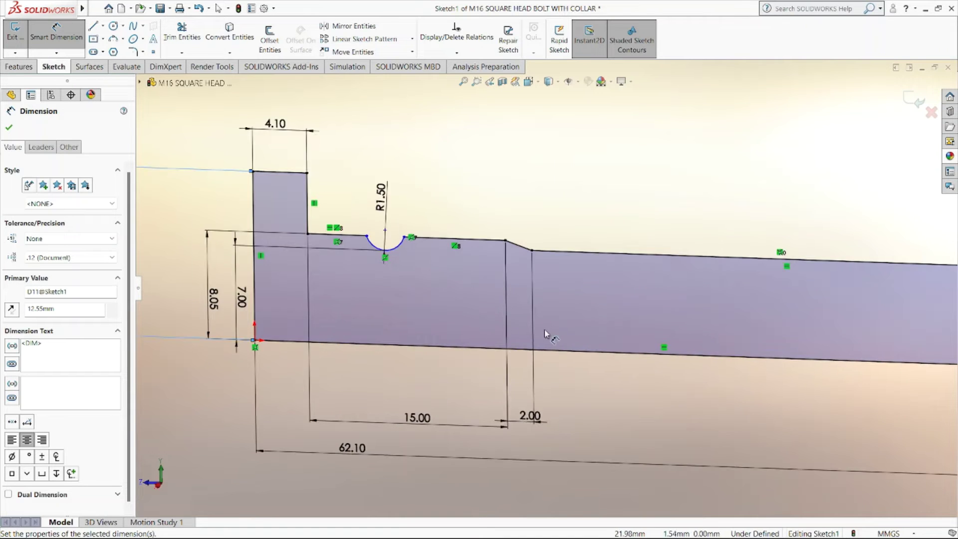
scroll(545, 331, up, 2)
scroll(624, 374, down, 1)
scroll(648, 379, up, 2)
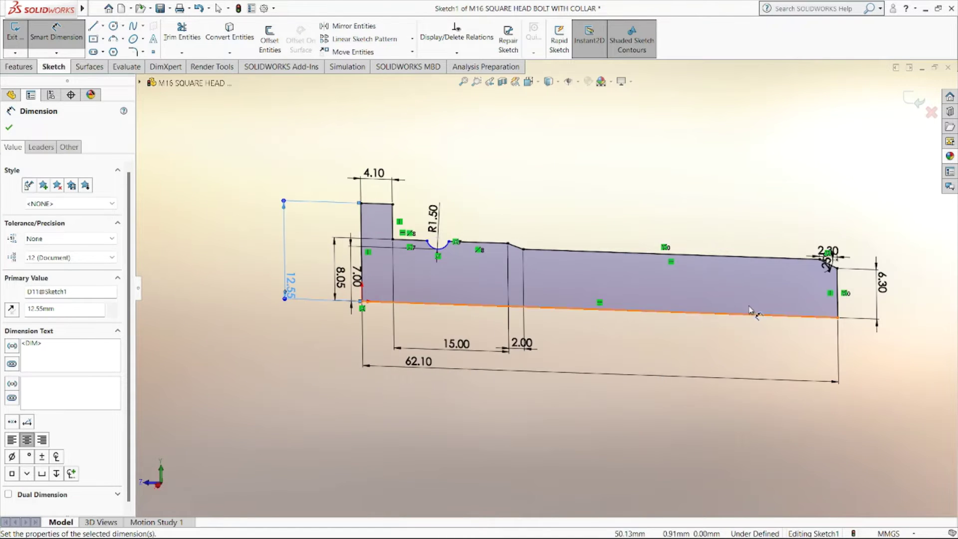
scroll(752, 302, down, 1)
scroll(798, 280, down, 1)
scroll(798, 281, up, 3)
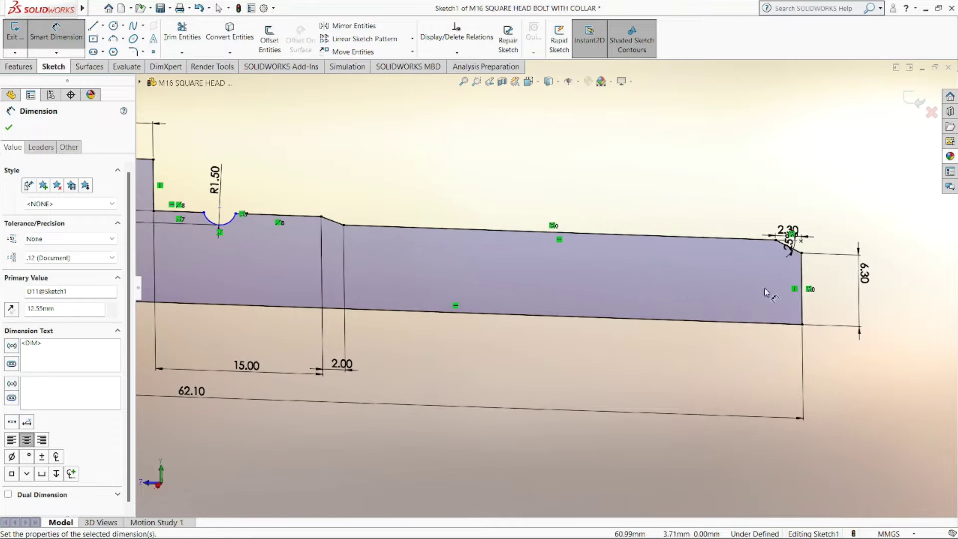
scroll(330, 266, down, 1)
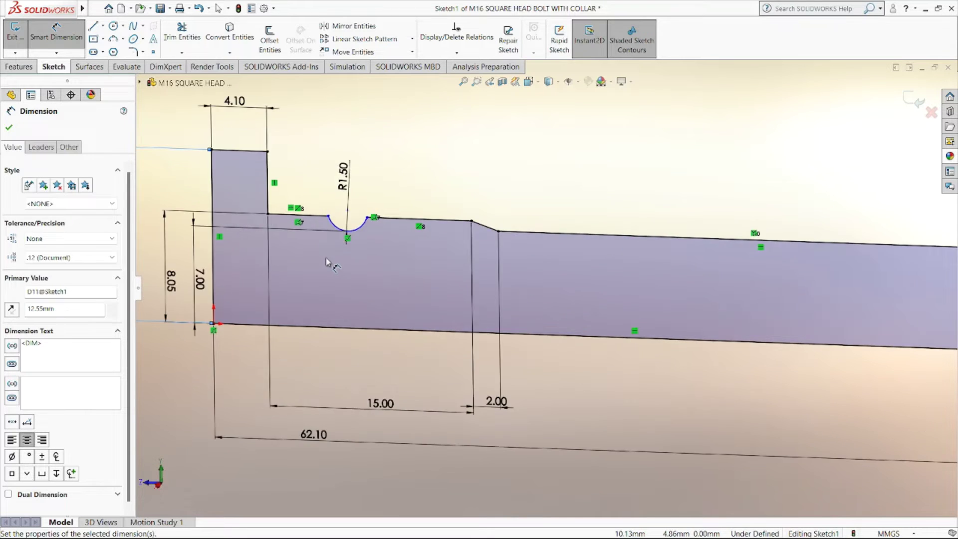
scroll(326, 258, up, 2)
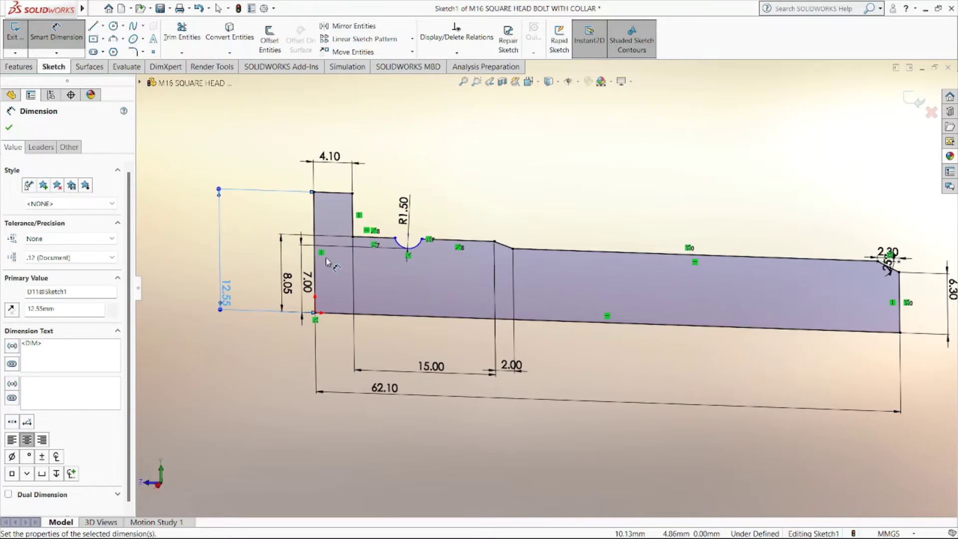
Step: Finish dimensioning and orient the view normal to Sketch1
click(9, 126)
right_click(44, 230)
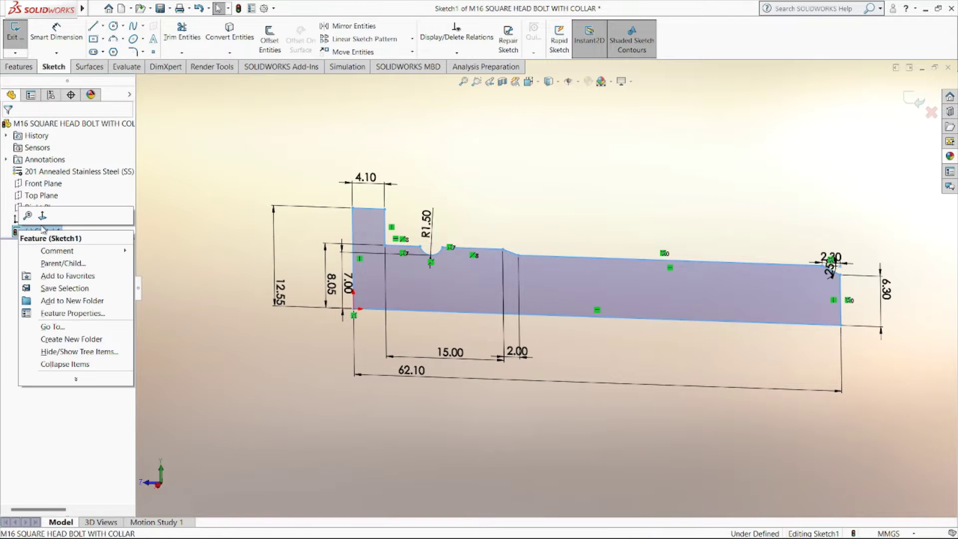
click(42, 215)
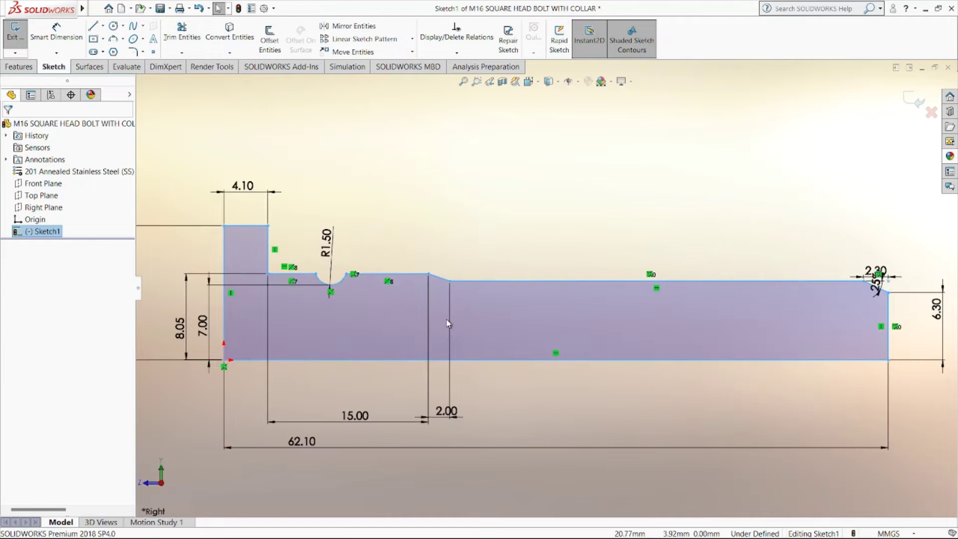
click(643, 372)
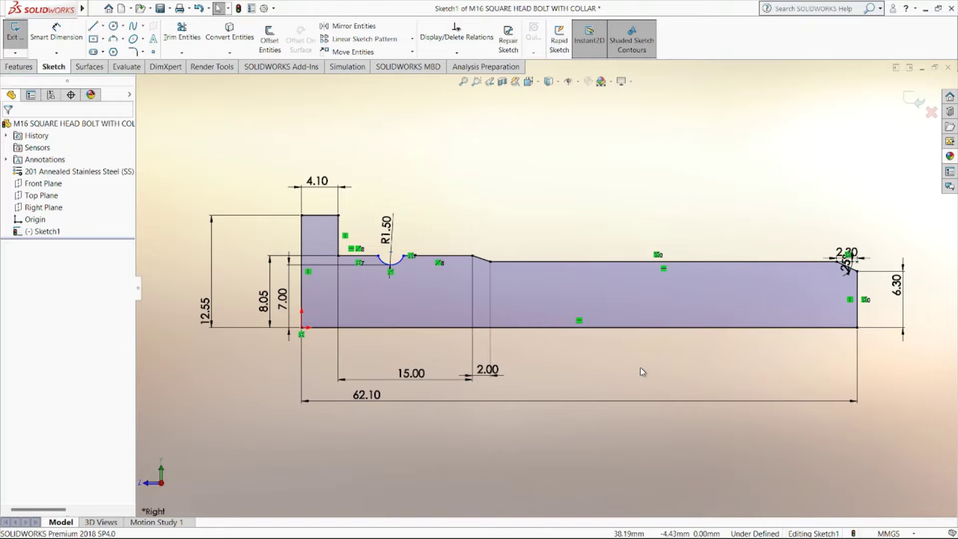
scroll(662, 287, down, 1)
scroll(439, 294, up, 1)
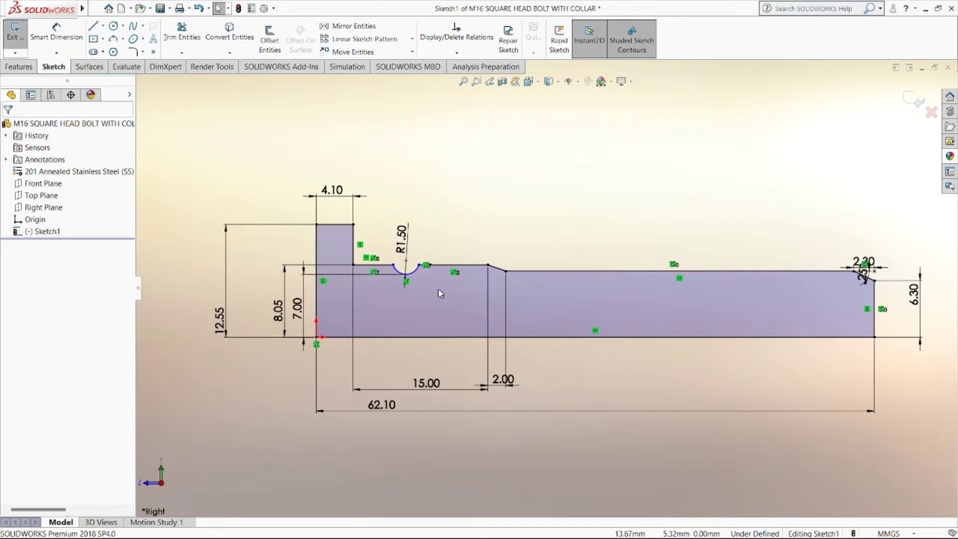
Step: Add a horizontal relation between the two endpoints of the groove arc
scroll(369, 264, down, 3)
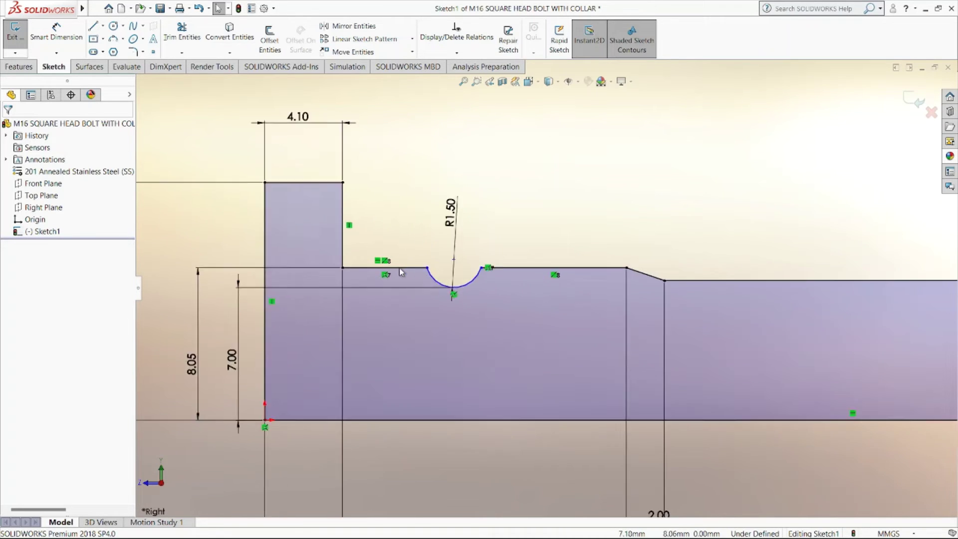
scroll(402, 273, down, 1)
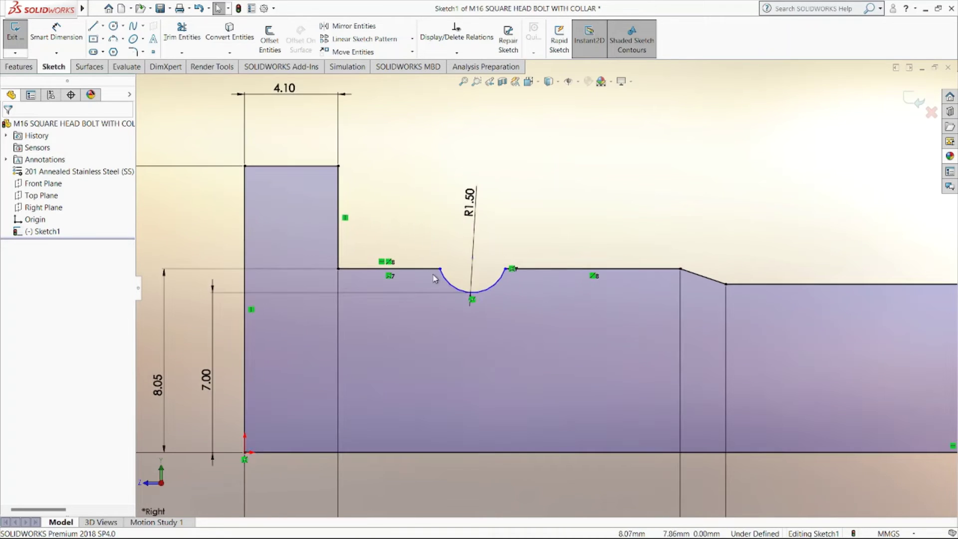
click(466, 55)
click(454, 78)
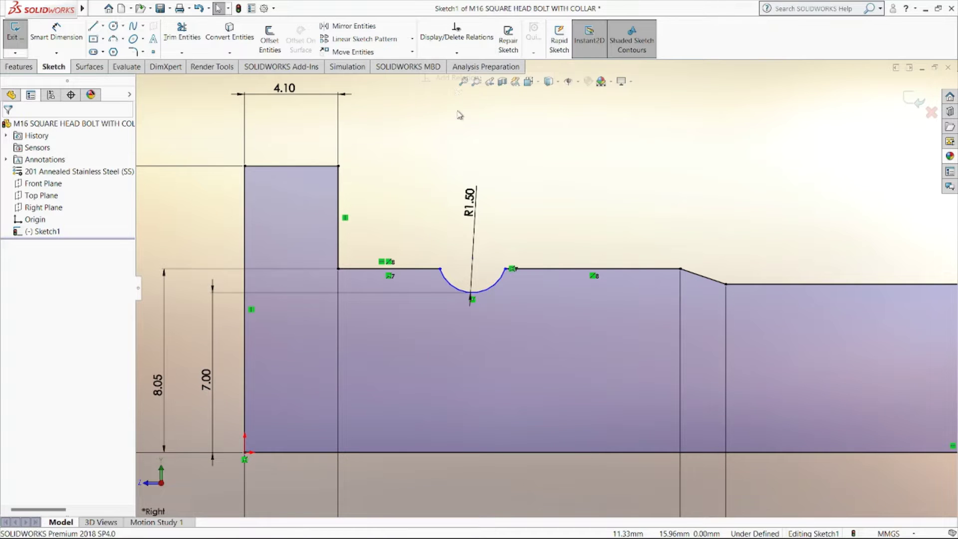
click(440, 269)
click(505, 269)
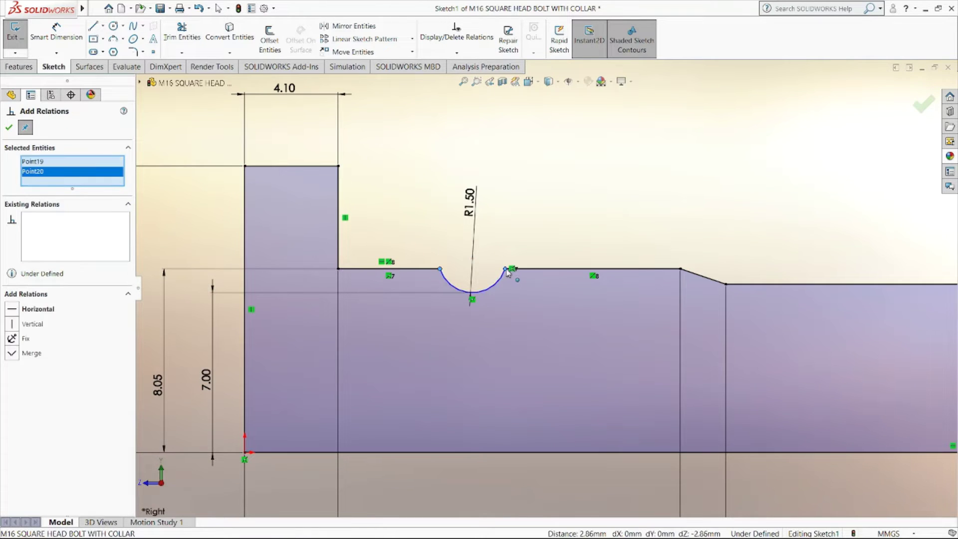
click(12, 310)
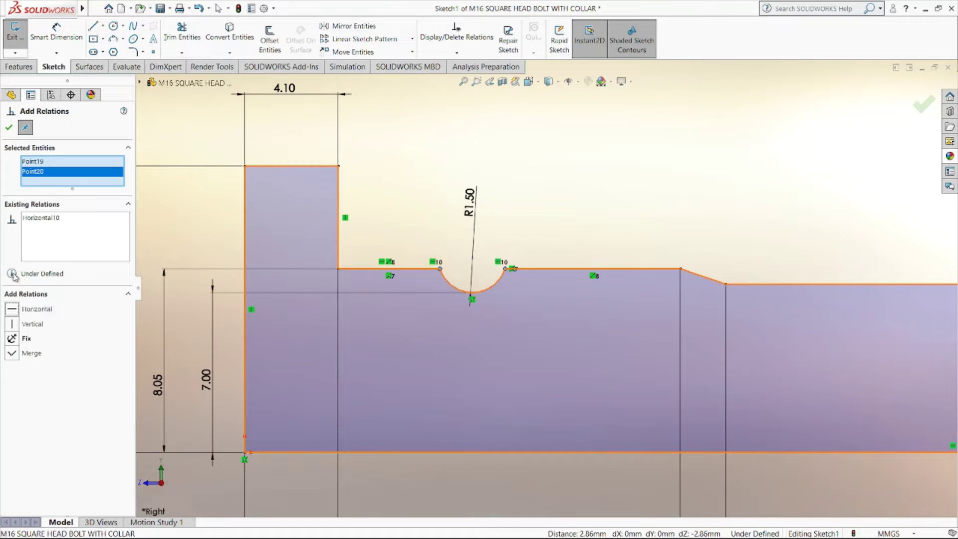
Step: Finish adding relations and revolve the closed profile 360 degrees about its long bottom line
click(8, 127)
scroll(429, 265, up, 4)
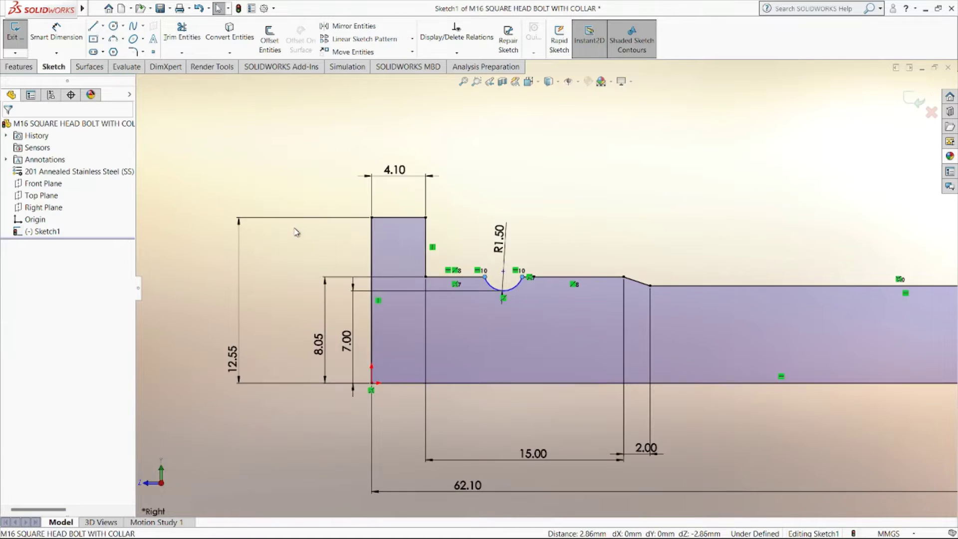
scroll(515, 343, up, 3)
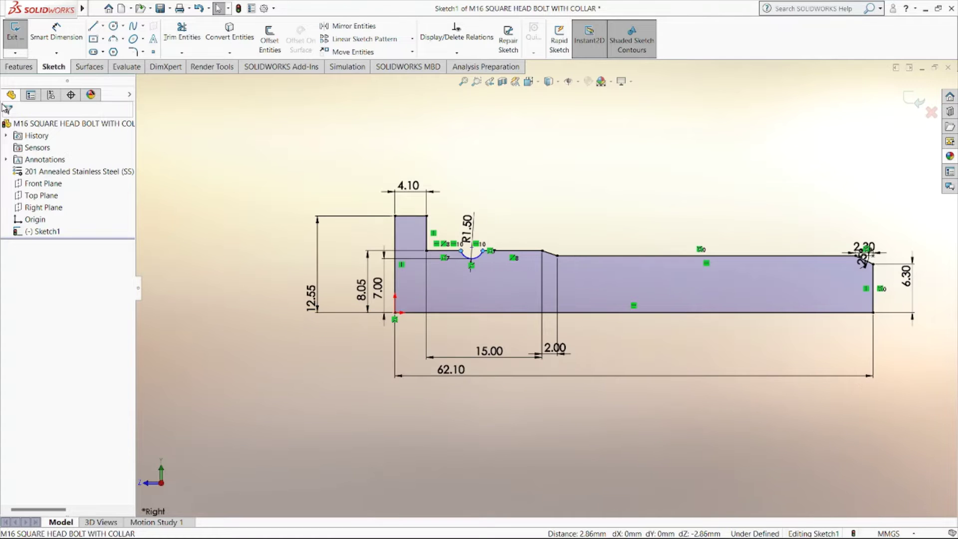
click(18, 66)
click(53, 41)
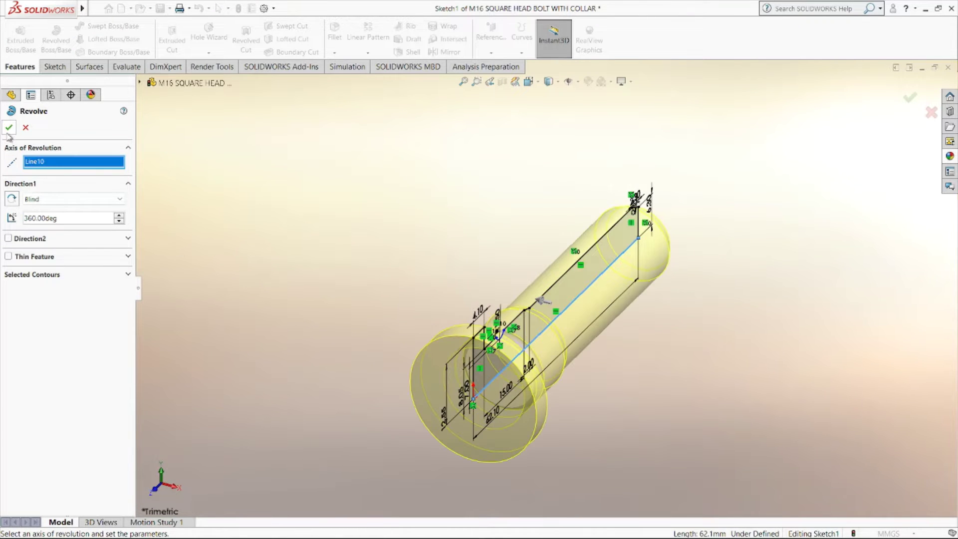
key(Return)
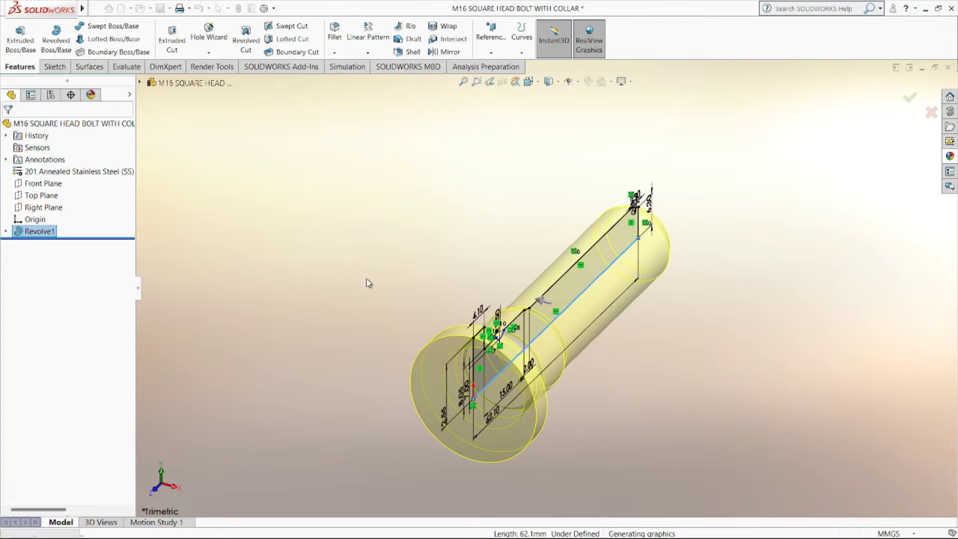
click(374, 274)
Step: Start a sketch on the collar's flat outer end face and orient the view normal to it
mouse_move(374, 274)
middle_down()
mouse_move(274, 466)
mouse_move(341, 384)
mouse_move(515, 248)
mouse_move(635, 265)
mouse_move(524, 436)
mouse_move(382, 371)
mouse_move(522, 336)
mouse_move(549, 397)
middle_up()
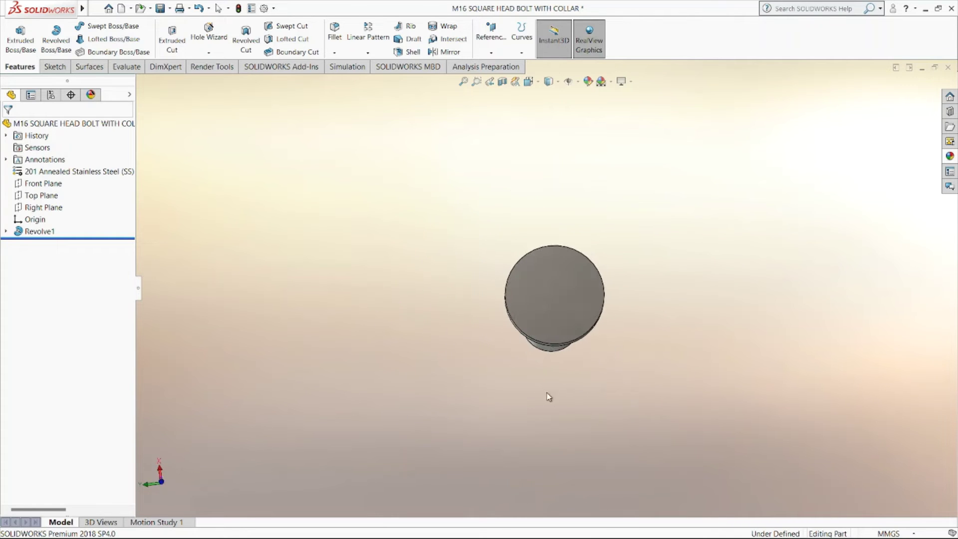
right_click(573, 276)
click(582, 275)
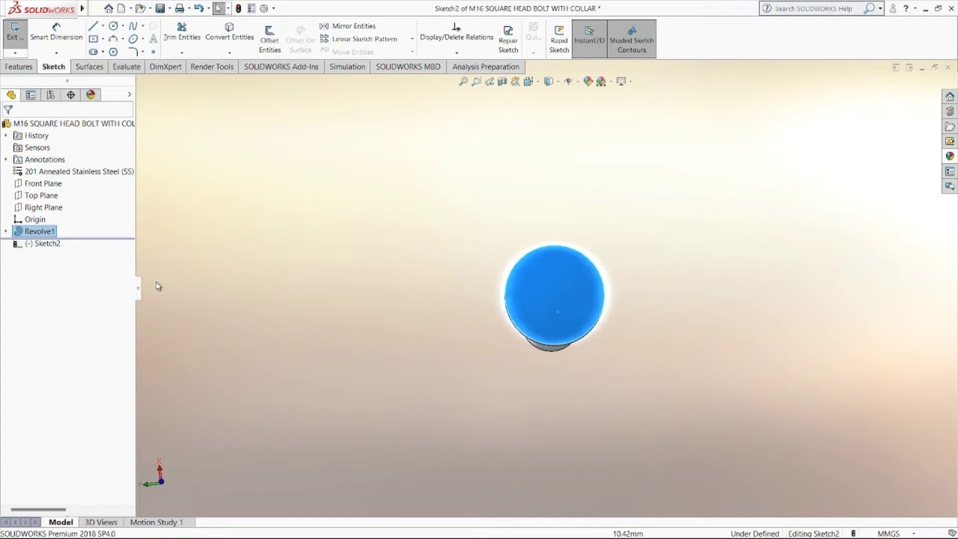
right_click(48, 244)
click(67, 229)
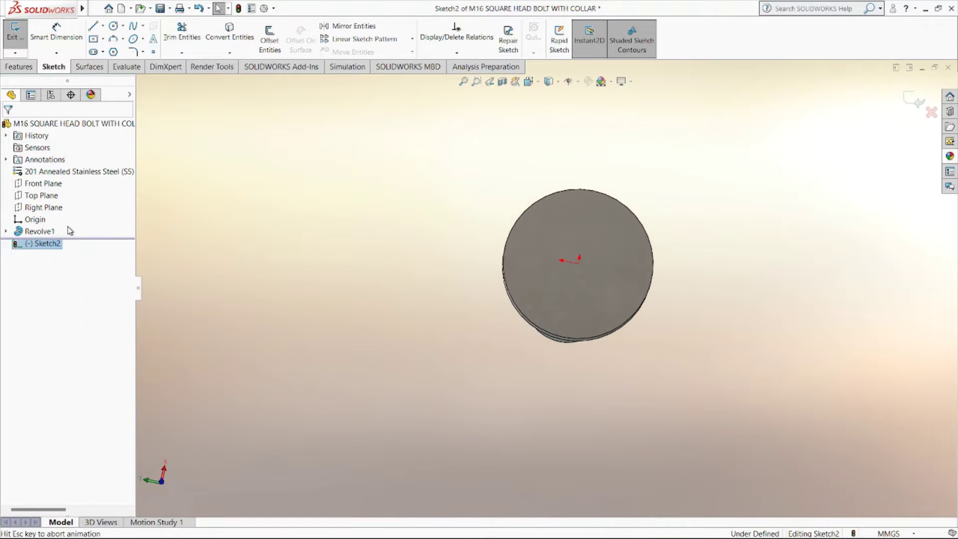
Step: Sketch a 4-sided inscribed-circle polygon centred on the origin, with one corner about 9.32 mm straight above it
click(113, 52)
key(f)
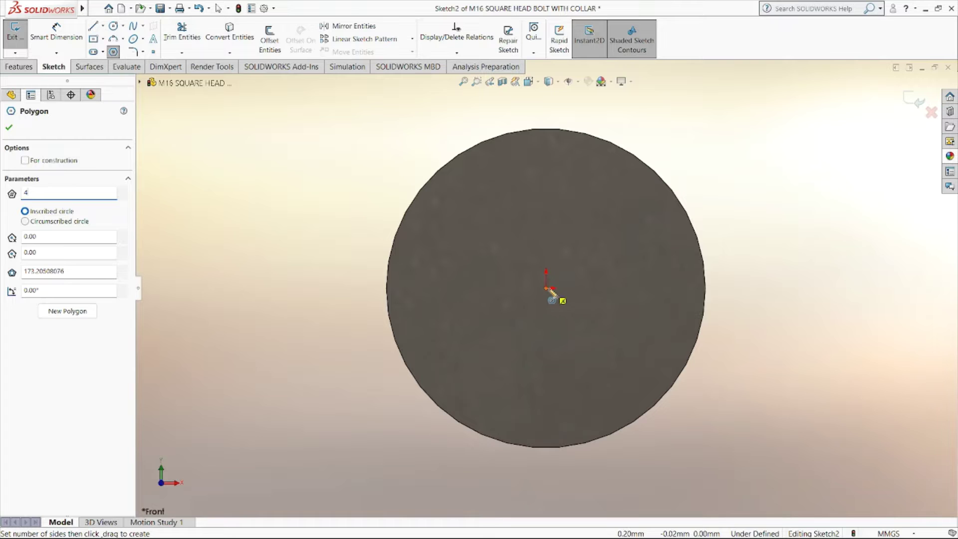
mouse_move(548, 289)
mouse_down()
mouse_move(561, 199)
mouse_move(559, 173)
mouse_move(548, 172)
mouse_up()
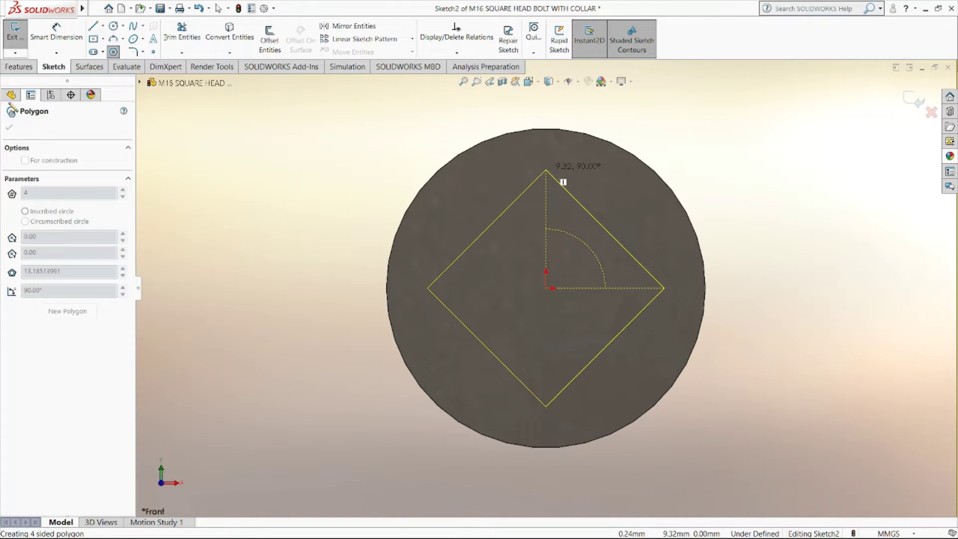
Step: Dimension the horizontal distance between the square's two opposite side corners and set it to 22.1 mm
click(57, 32)
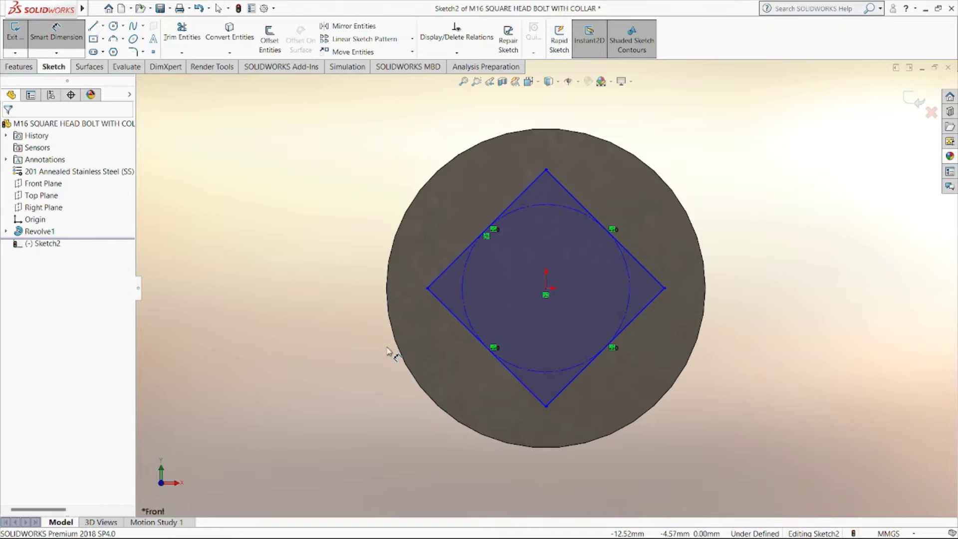
click(428, 288)
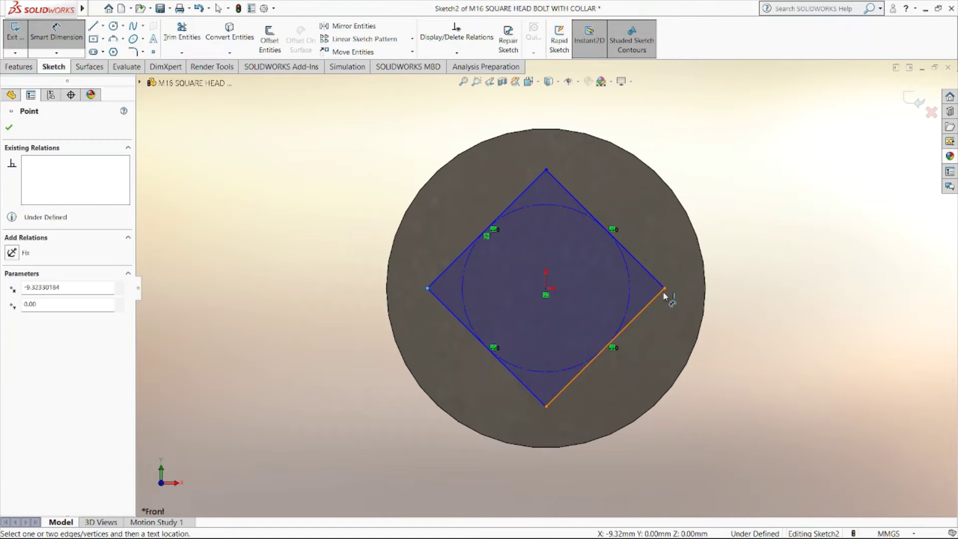
click(665, 288)
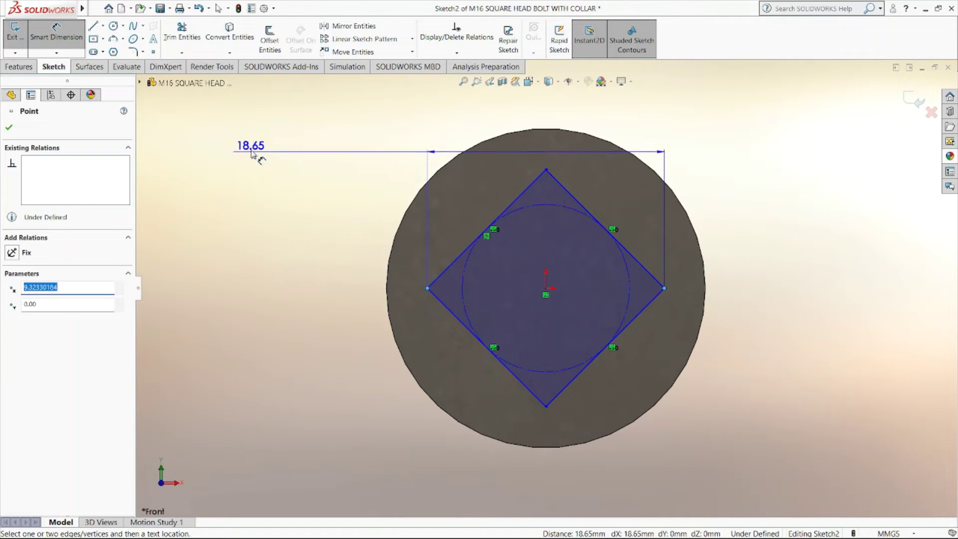
click(258, 117)
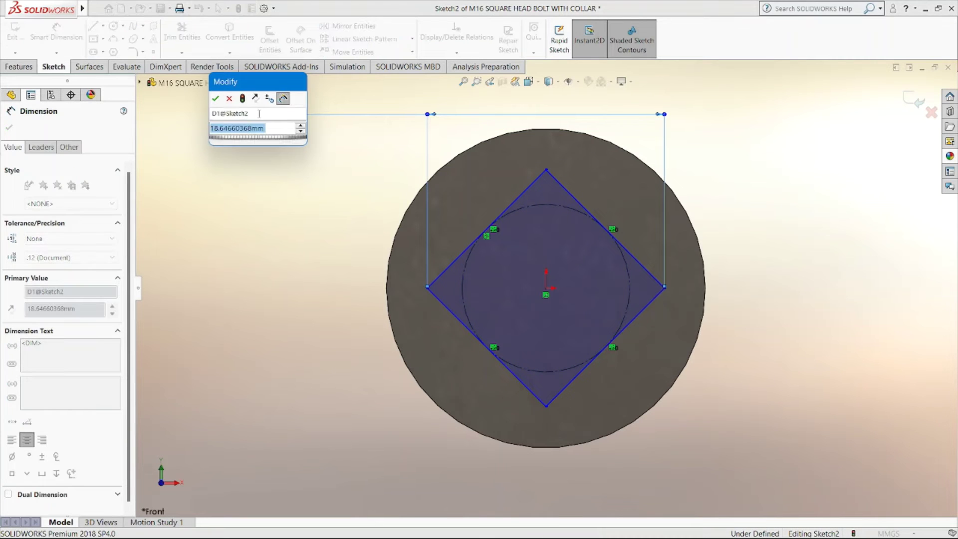
text(22.1)
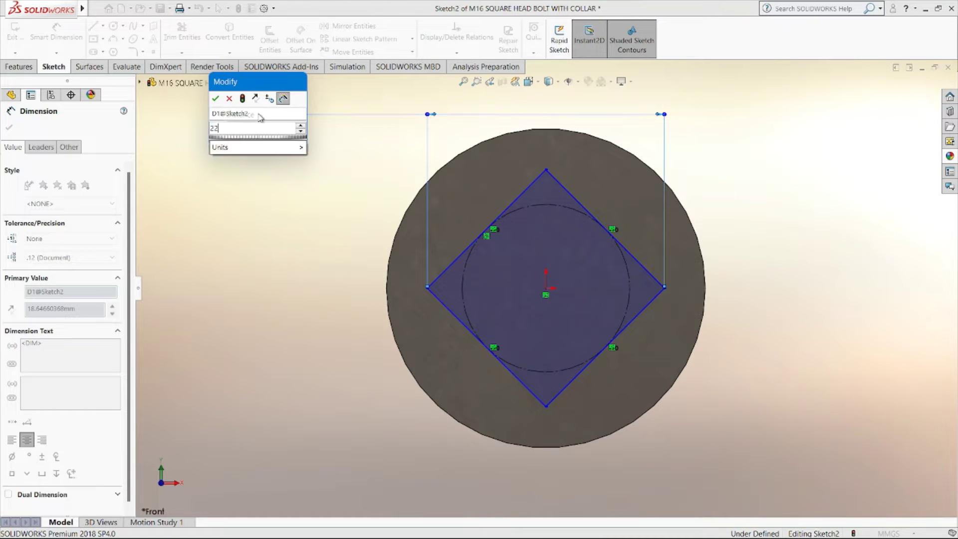
key(Return)
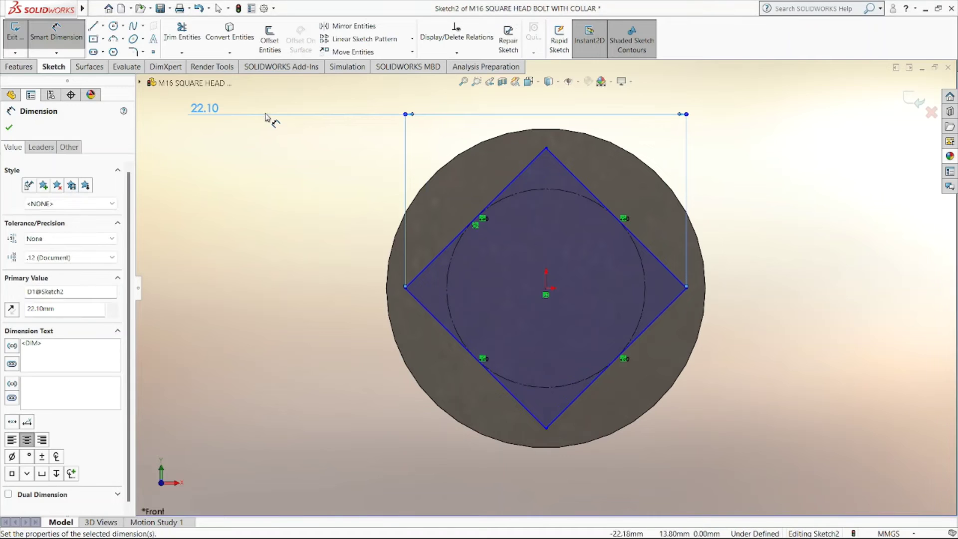
key(z)
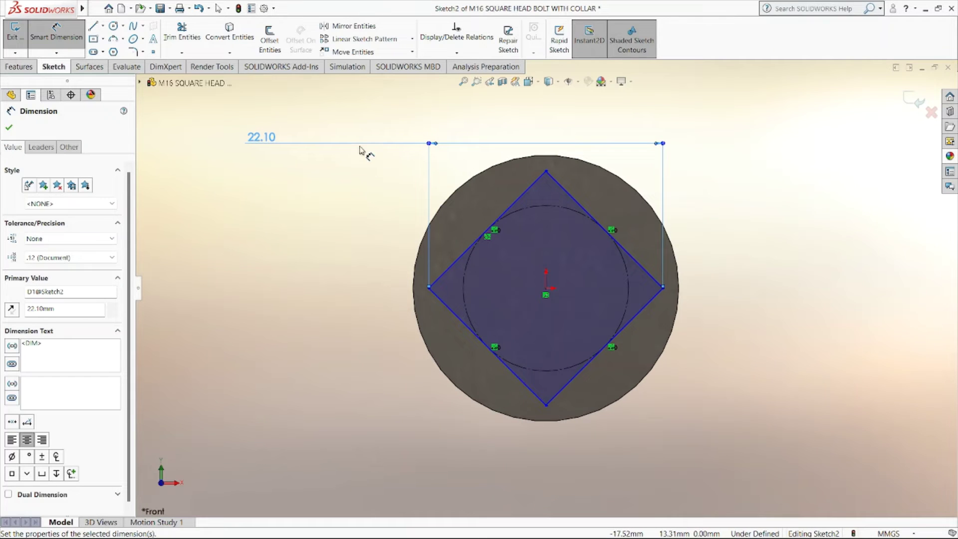
Step: Add a vertical relation between the square's upper corner and its centre point
click(454, 53)
click(458, 78)
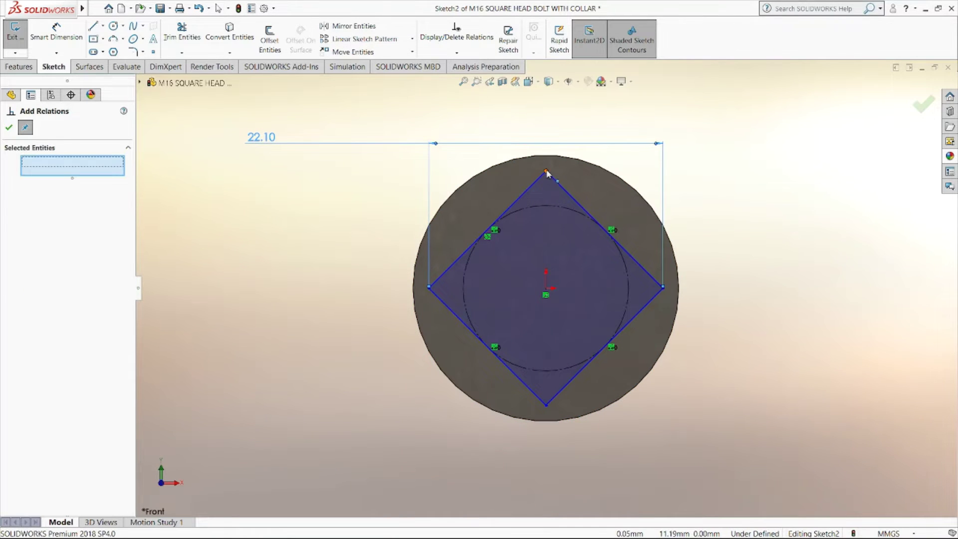
click(548, 171)
click(547, 289)
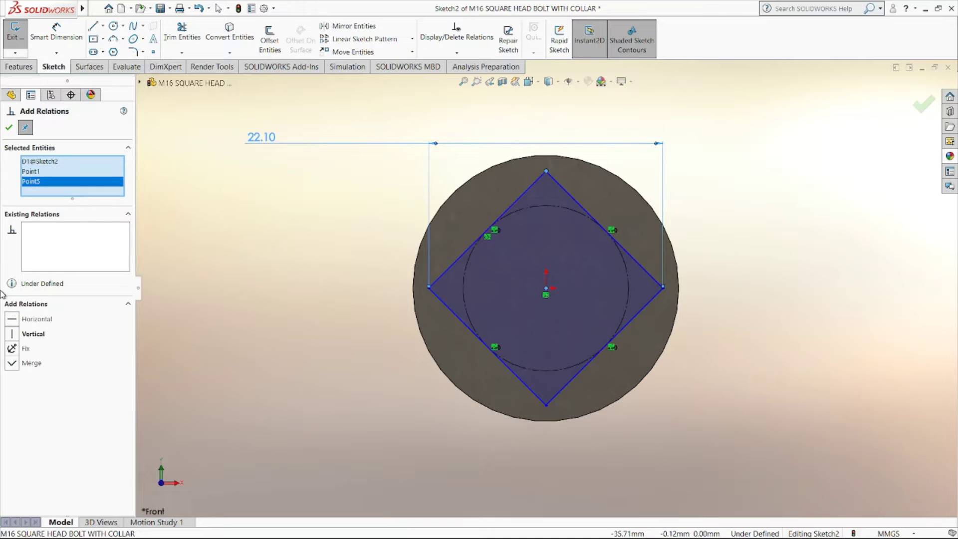
click(13, 334)
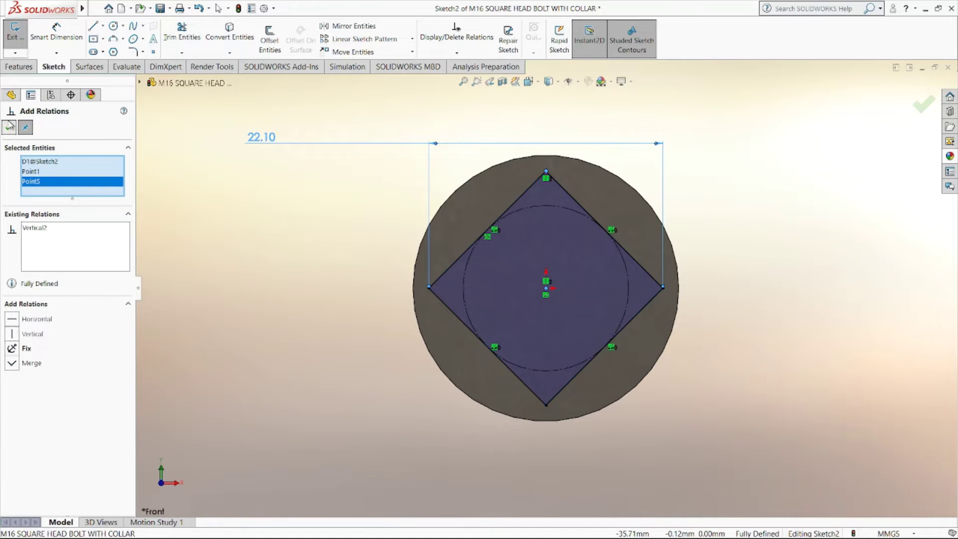
click(9, 127)
Step: Round all four corners of the square with 4.1 mm sketch fillets
click(133, 50)
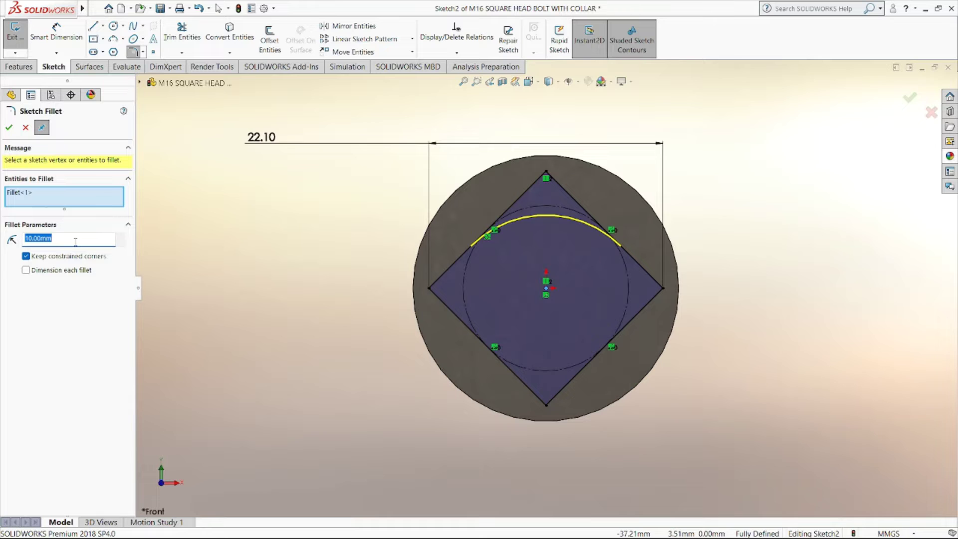
text(.1)
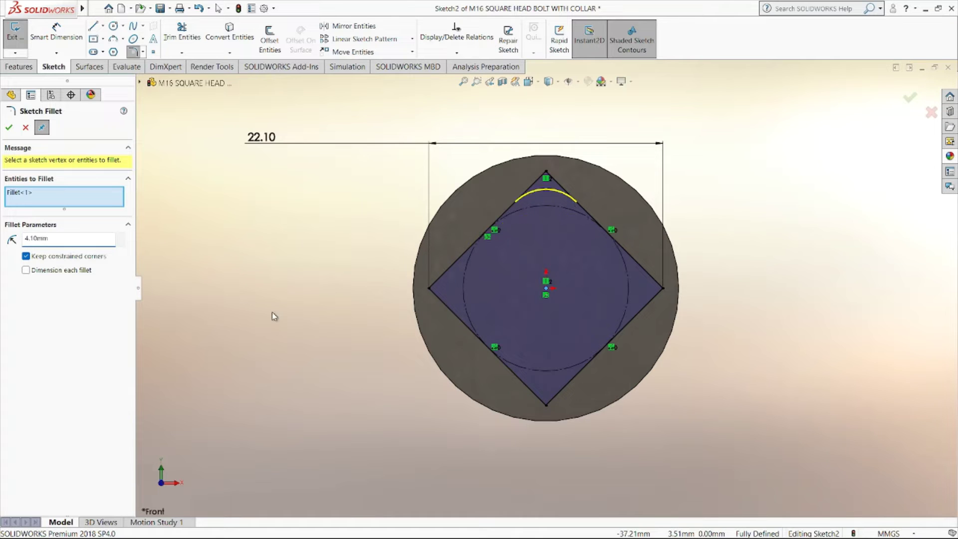
click(442, 276)
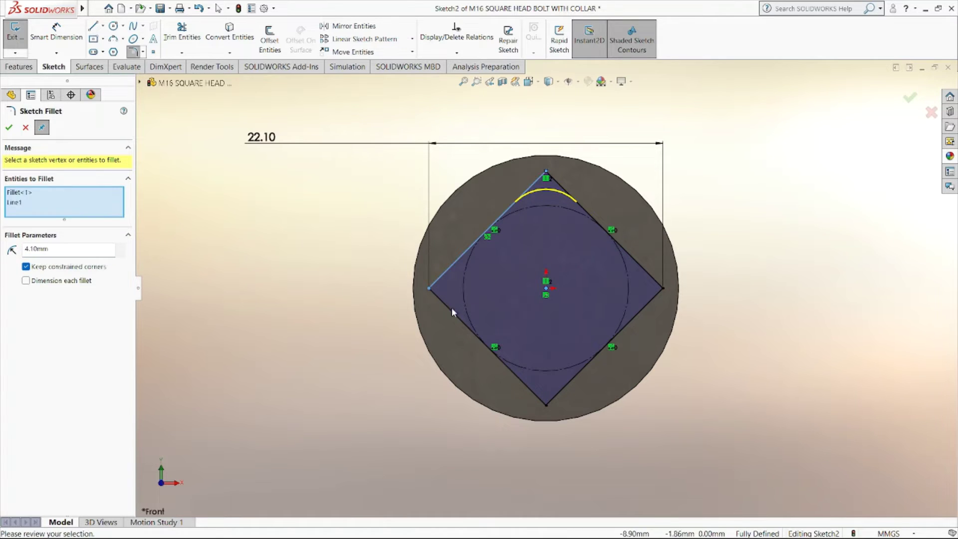
click(452, 309)
click(517, 375)
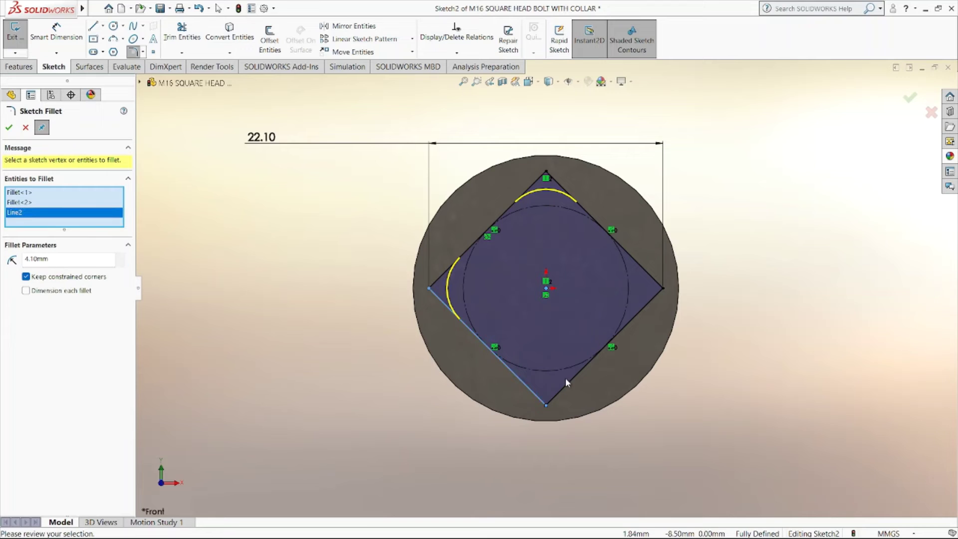
click(574, 378)
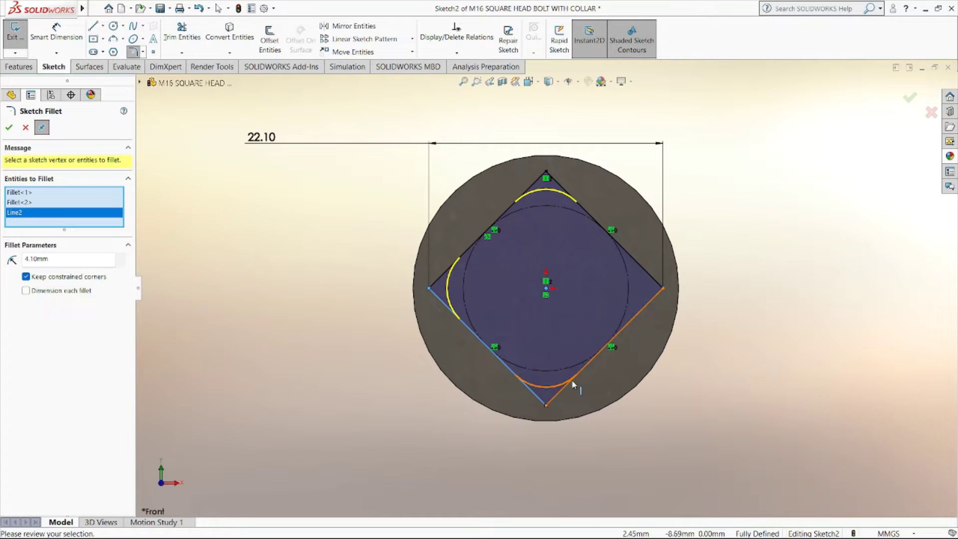
click(638, 313)
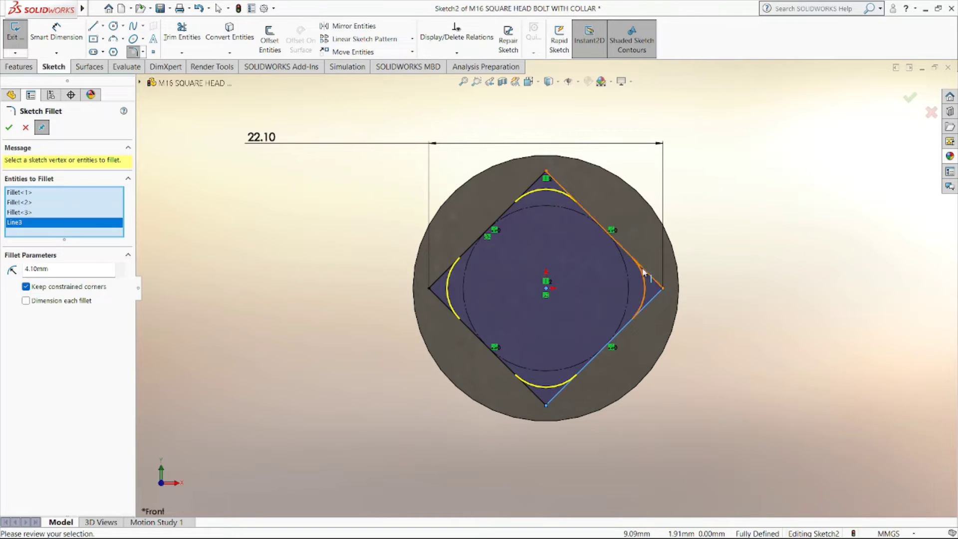
click(643, 270)
key(Return)
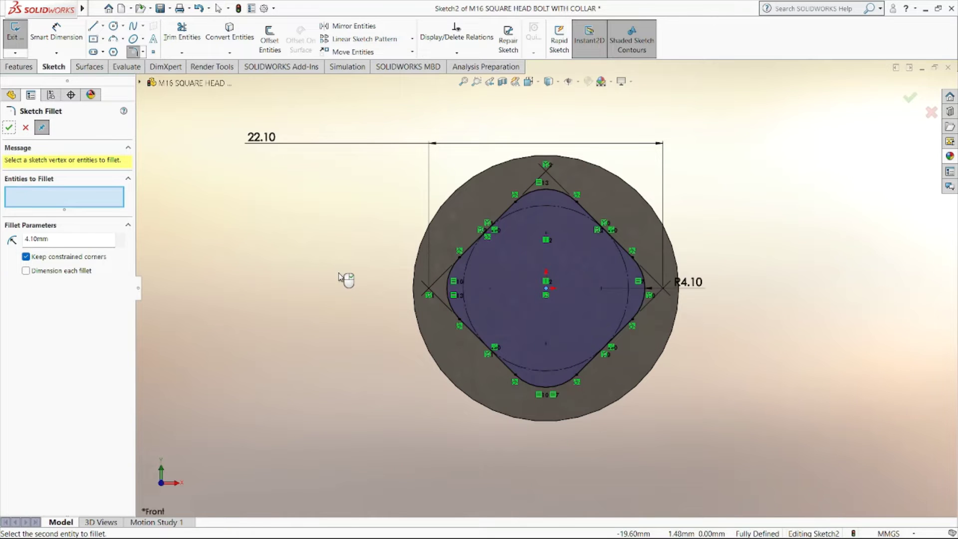
Step: Leave the sketch fillet and extrude the rounded square 13 mm outward from the collar, merged with the body
key(f)
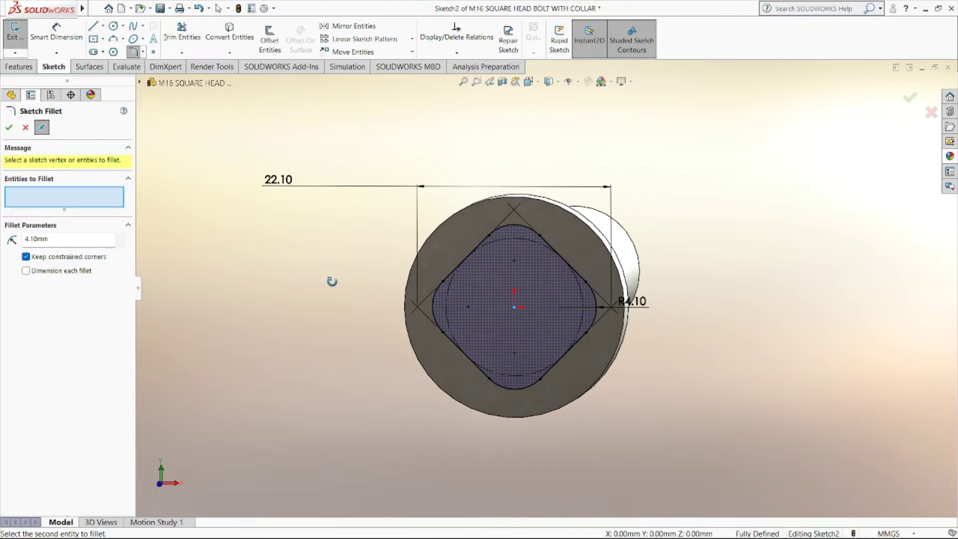
click(19, 67)
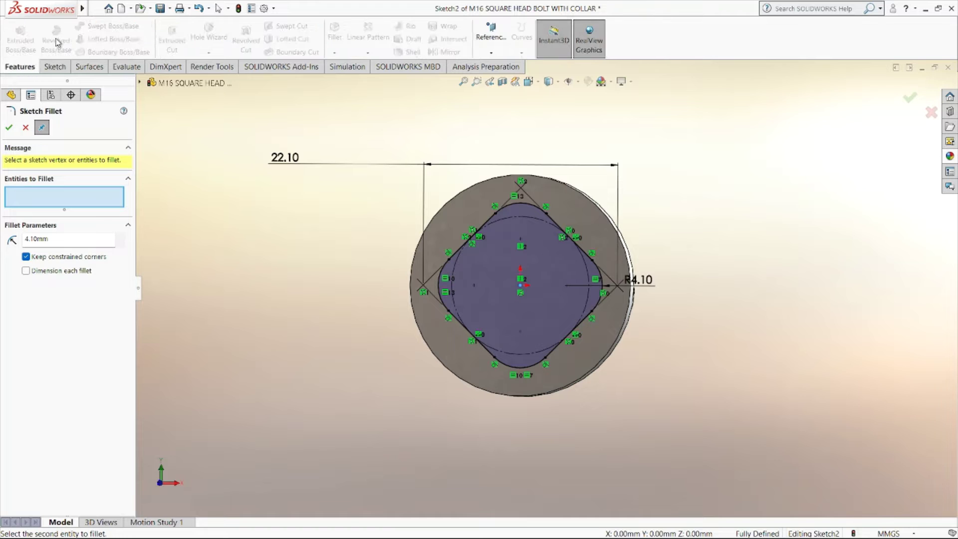
click(25, 127)
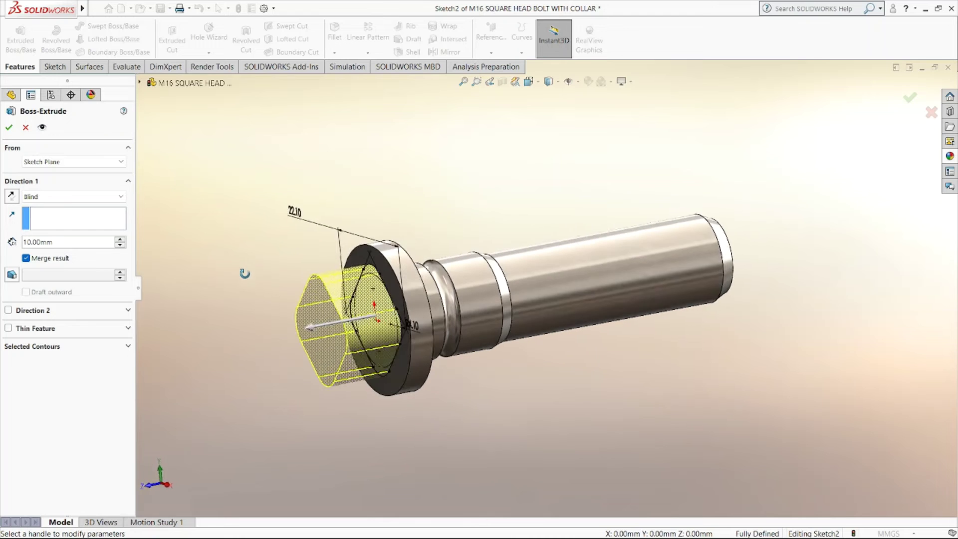
click(77, 242)
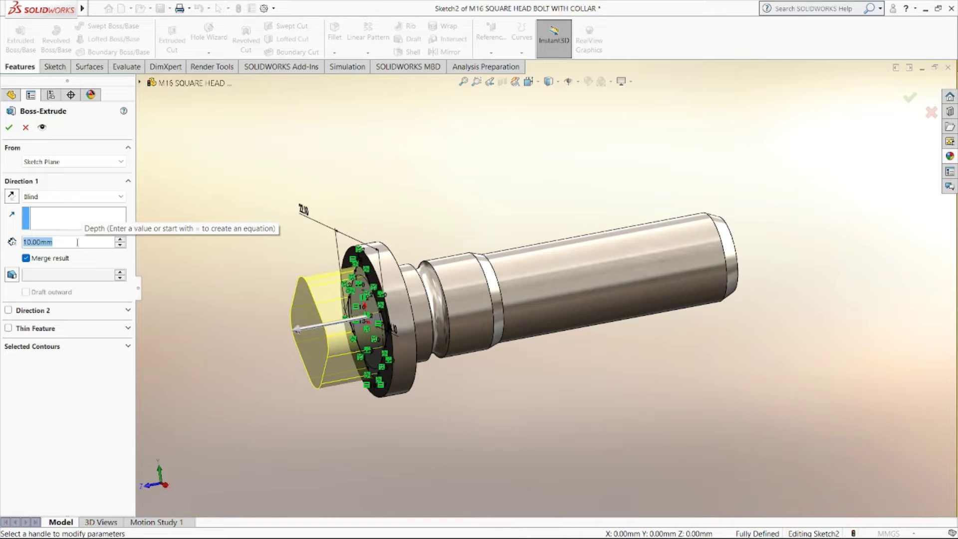
text(13)
key(Return)
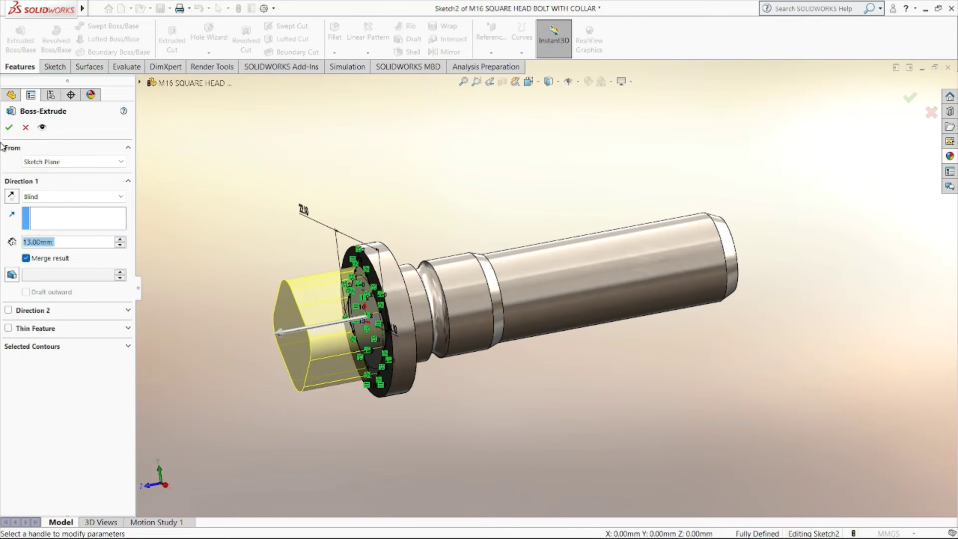
click(9, 127)
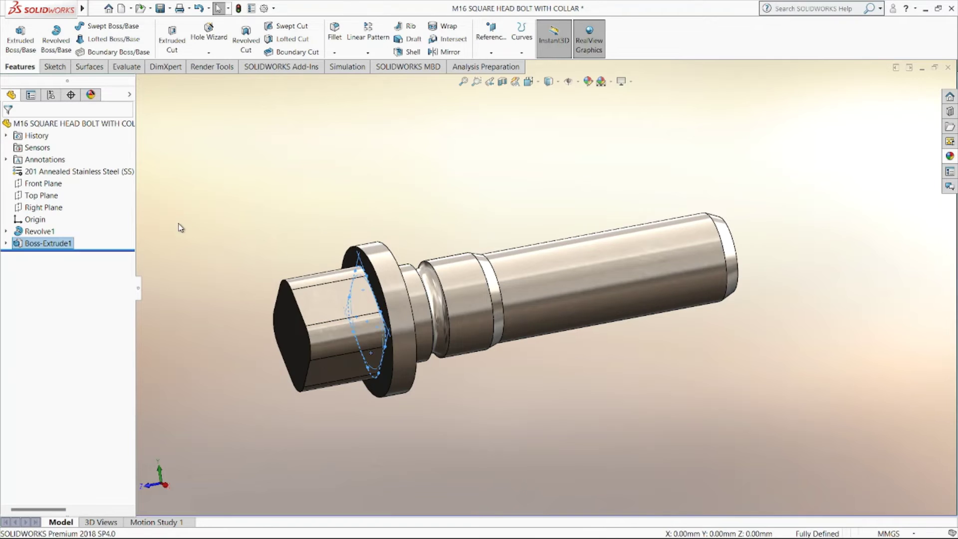
Step: Start a sketch on the Top Plane and orient the view normal to it
click(42, 195)
right_click(41, 195)
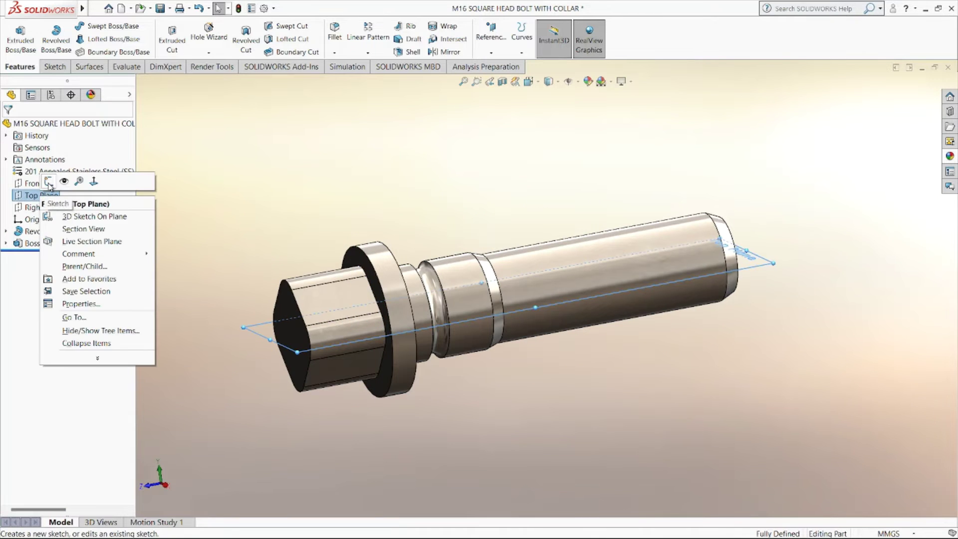
click(55, 183)
click(46, 255)
right_click(46, 255)
click(65, 239)
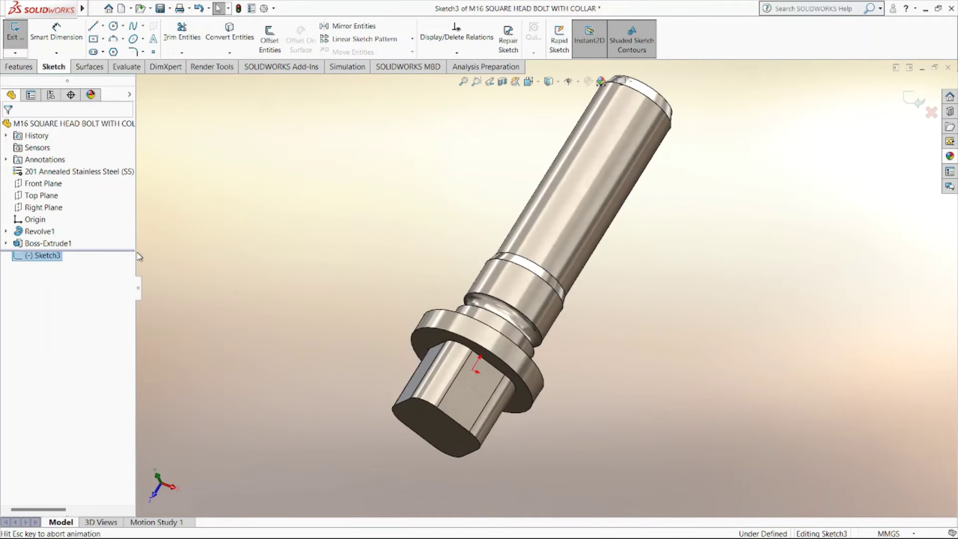
scroll(514, 215, down, 4)
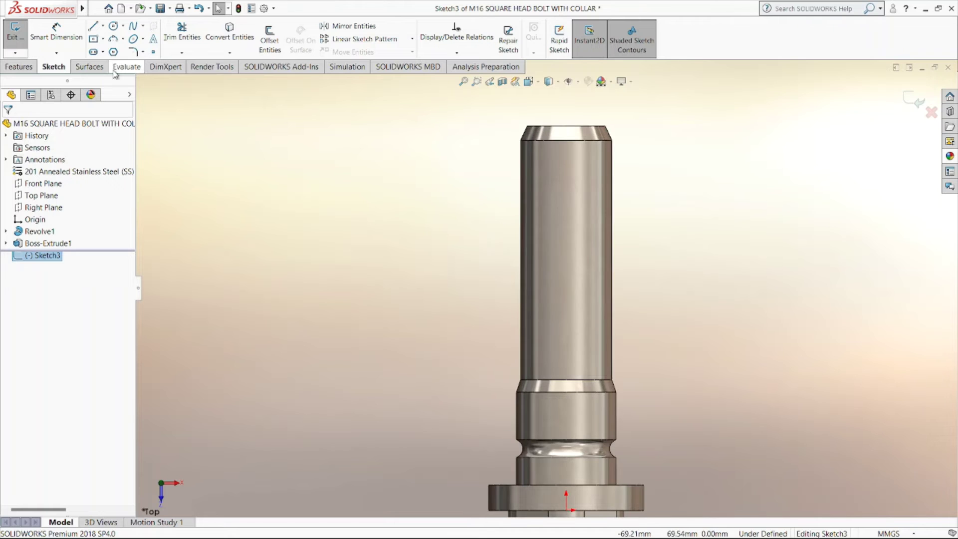
Step: Sketch a circle on the shank's axis near its chamfered free end and set its diameter to 6 mm
click(114, 25)
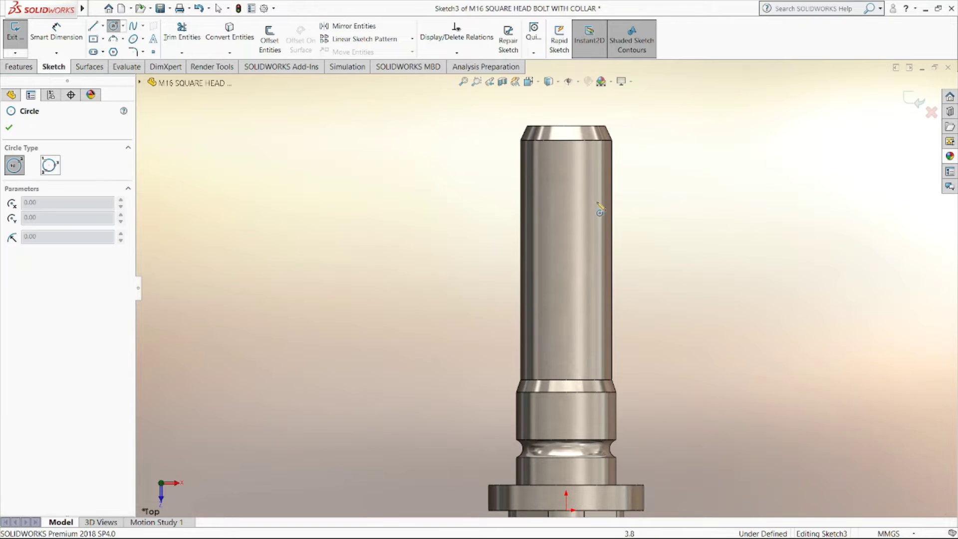
click(566, 168)
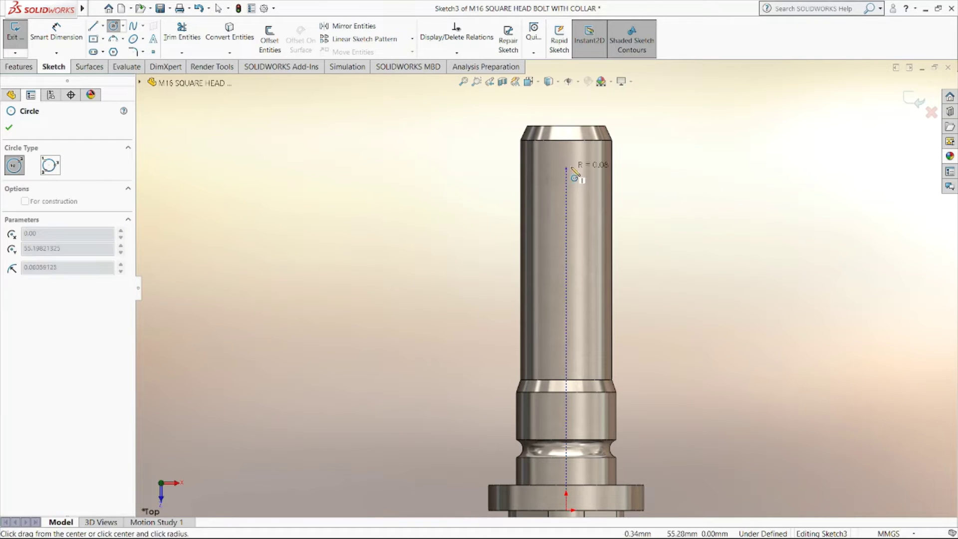
click(577, 159)
click(56, 31)
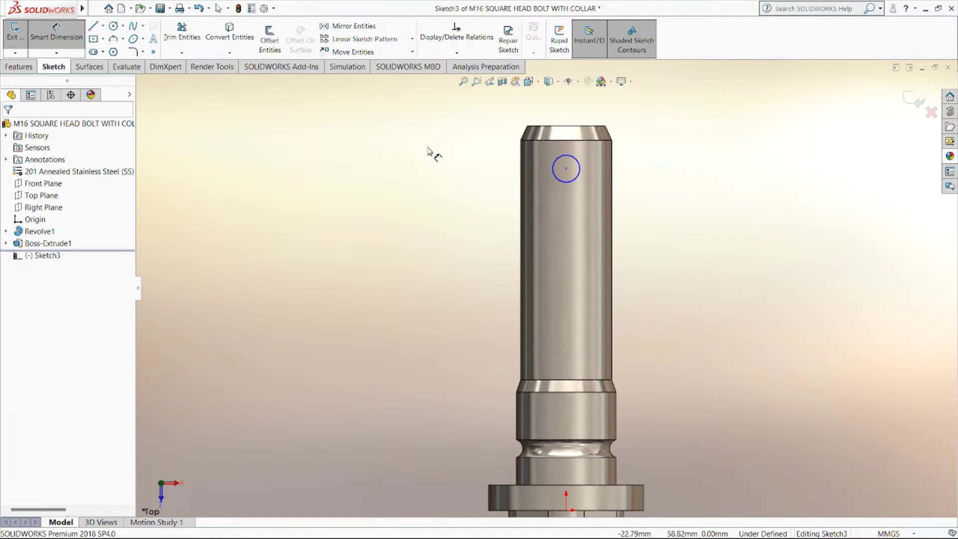
click(552, 178)
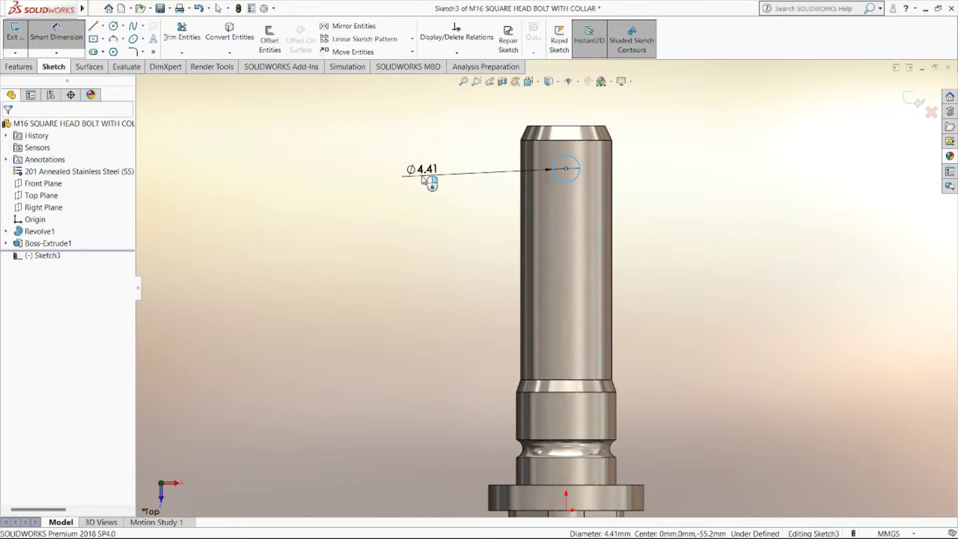
click(428, 181)
text(6)
key(Return)
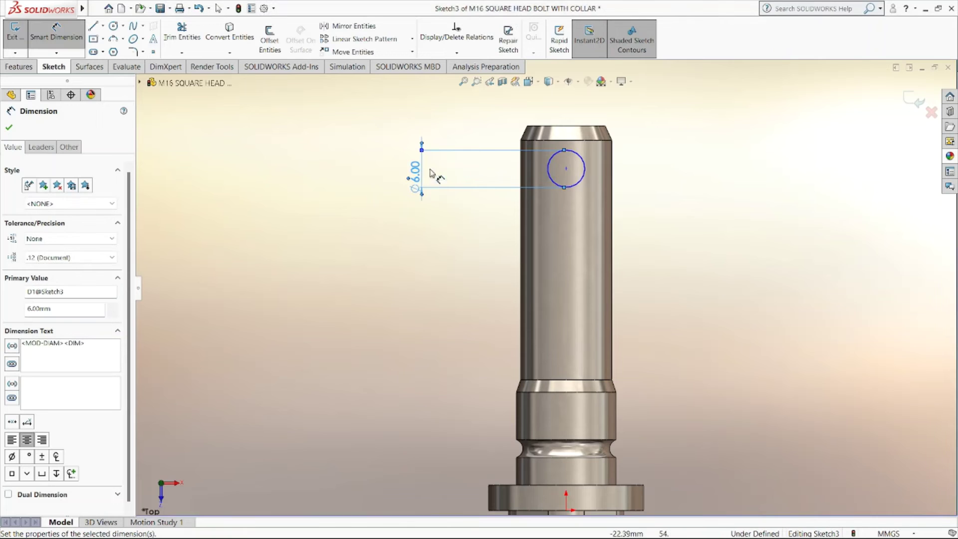
Step: Dimension the circle's centre 6 mm from the shank's end edge
click(583, 125)
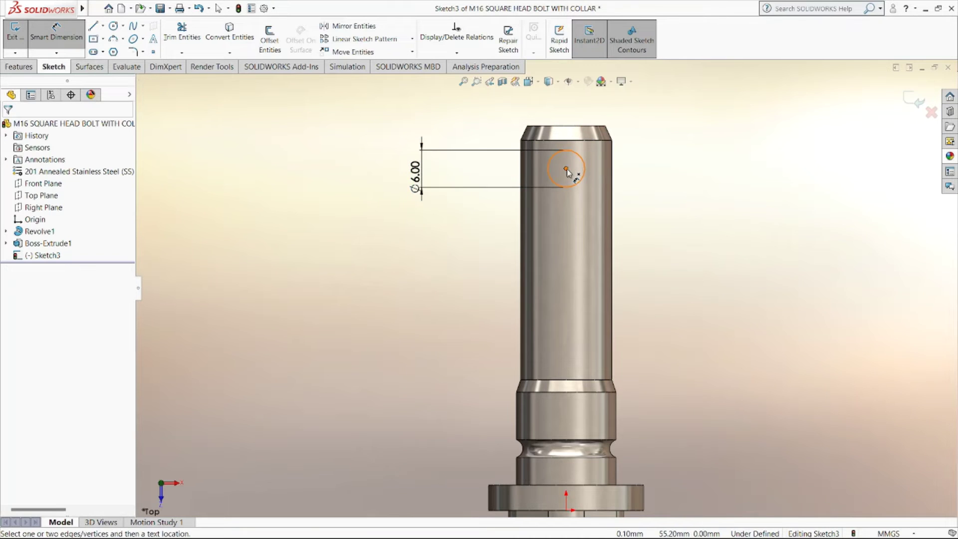
click(567, 170)
click(589, 131)
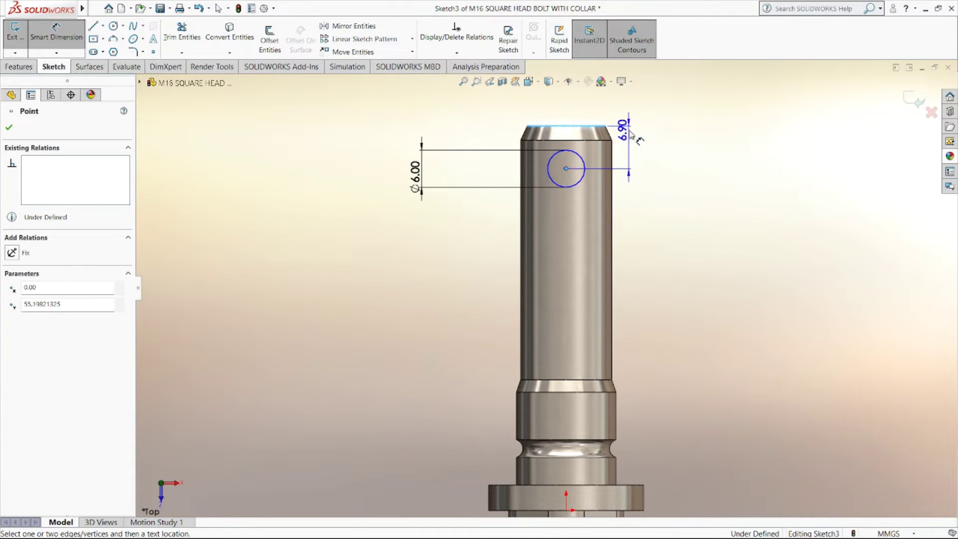
click(665, 148)
text(6)
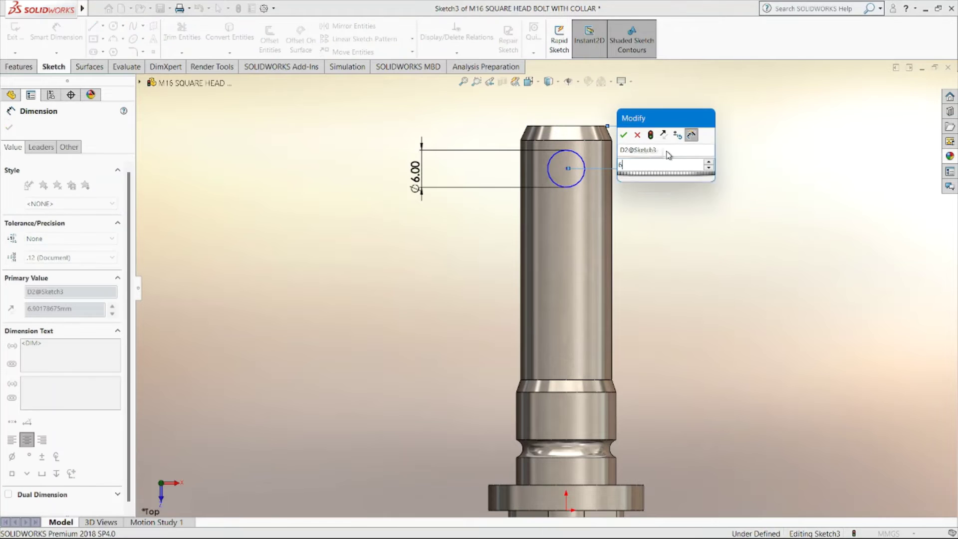
key(Return)
Step: Add a vertical relation between the circle's centre and the origin
scroll(504, 155, up, 2)
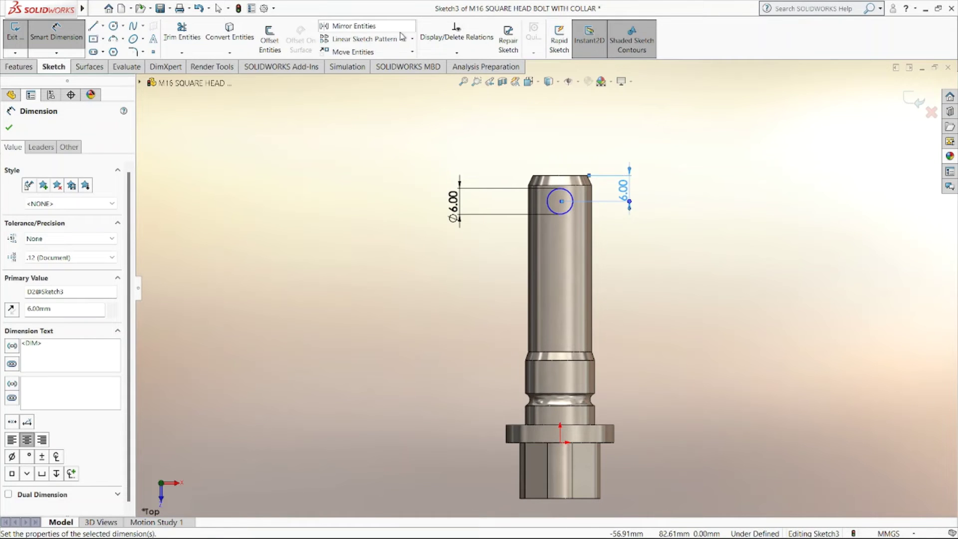
click(457, 52)
click(452, 78)
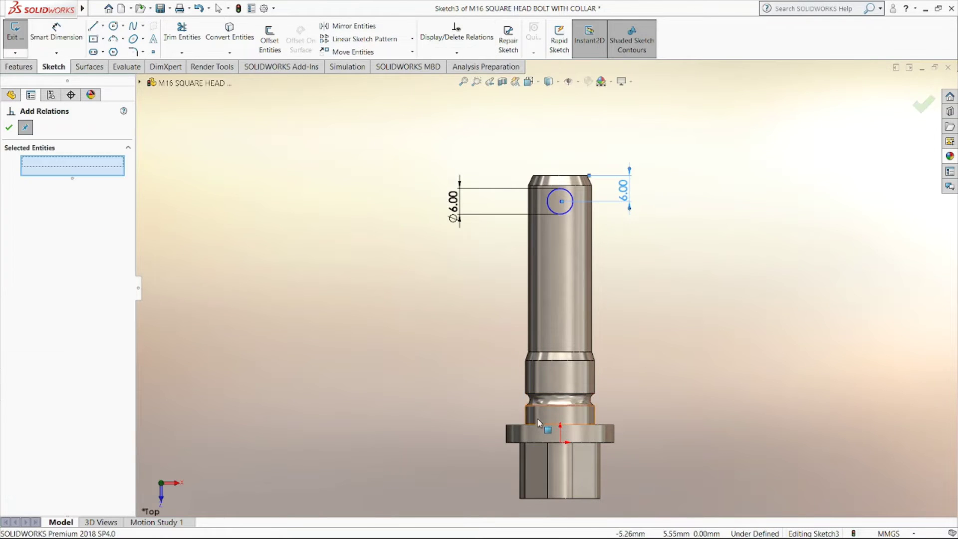
click(560, 443)
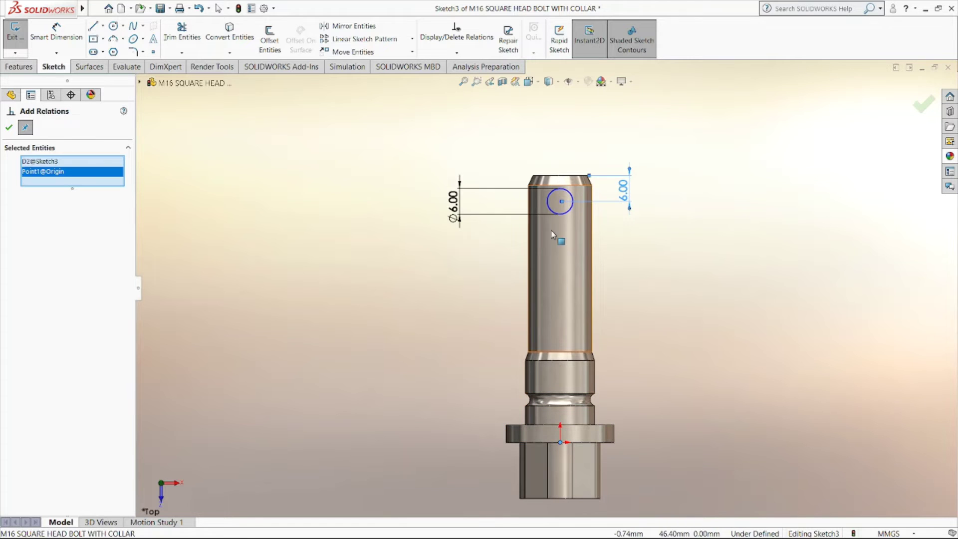
click(560, 201)
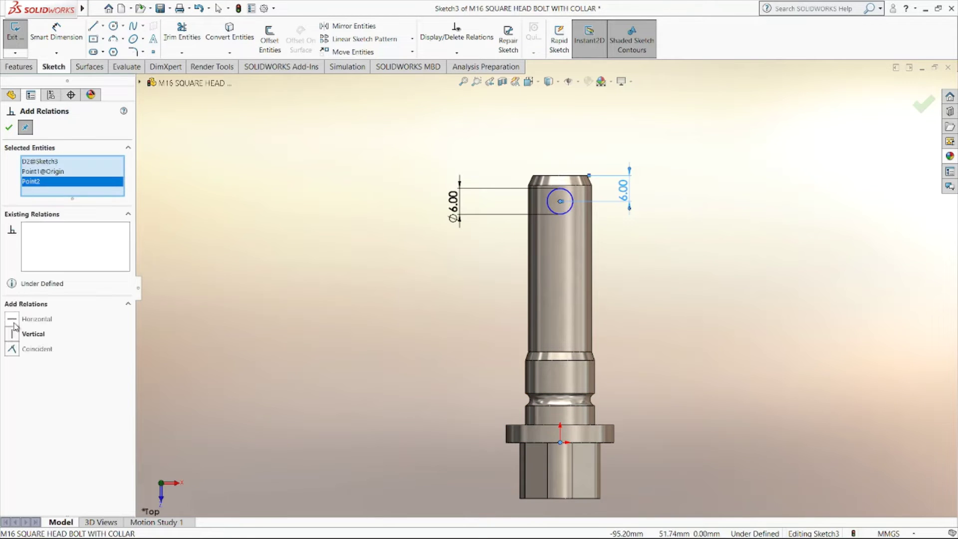
click(12, 331)
click(8, 128)
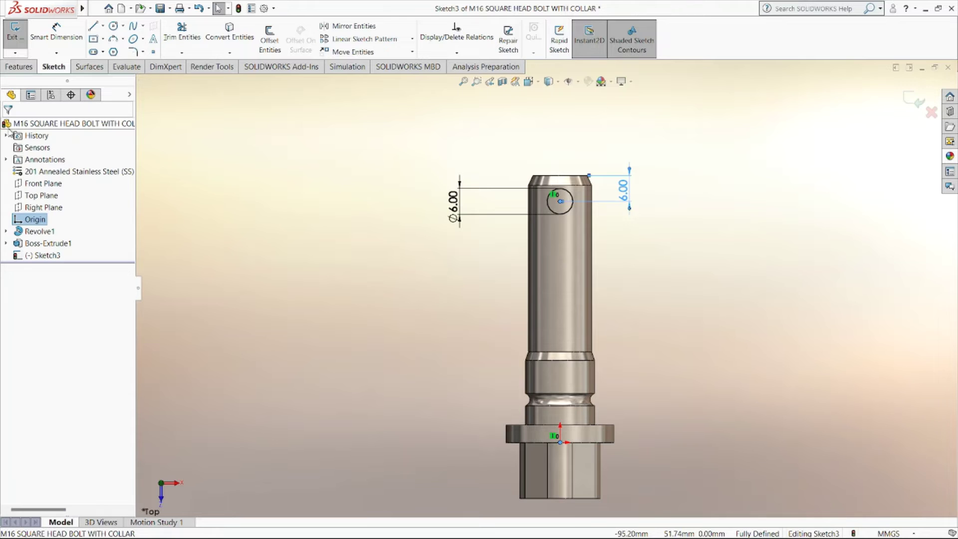
Step: Cut-extrude the 6 mm circle through the whole shank using Through All - Both
click(19, 67)
click(168, 47)
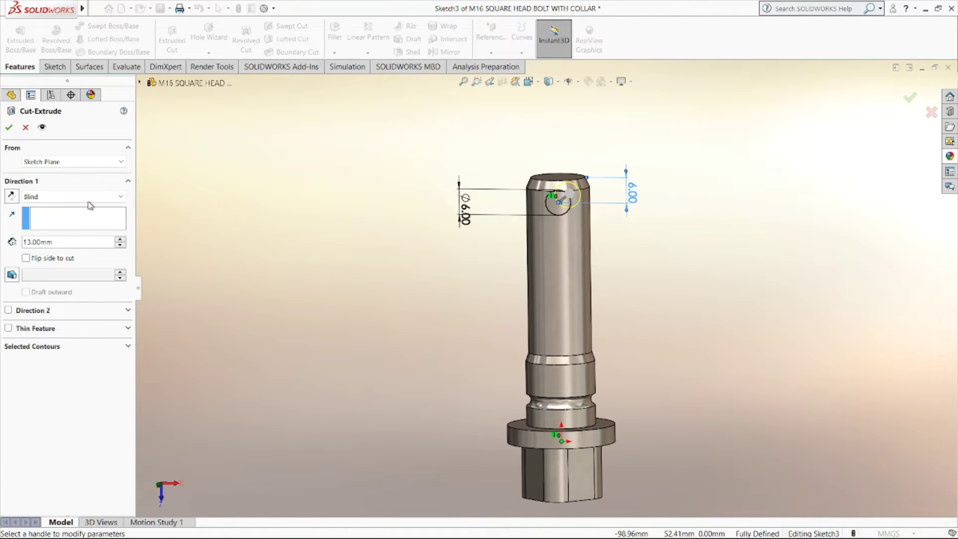
click(88, 199)
click(66, 232)
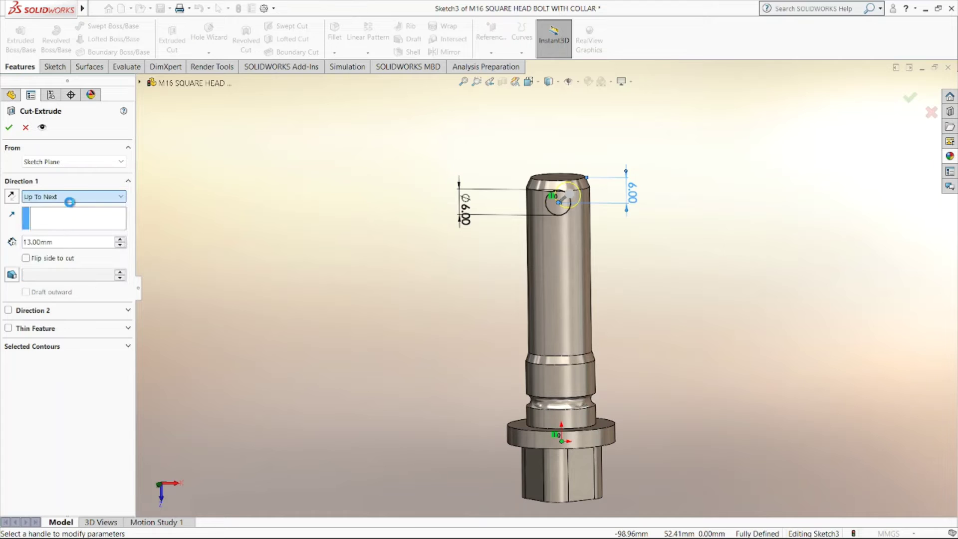
click(73, 196)
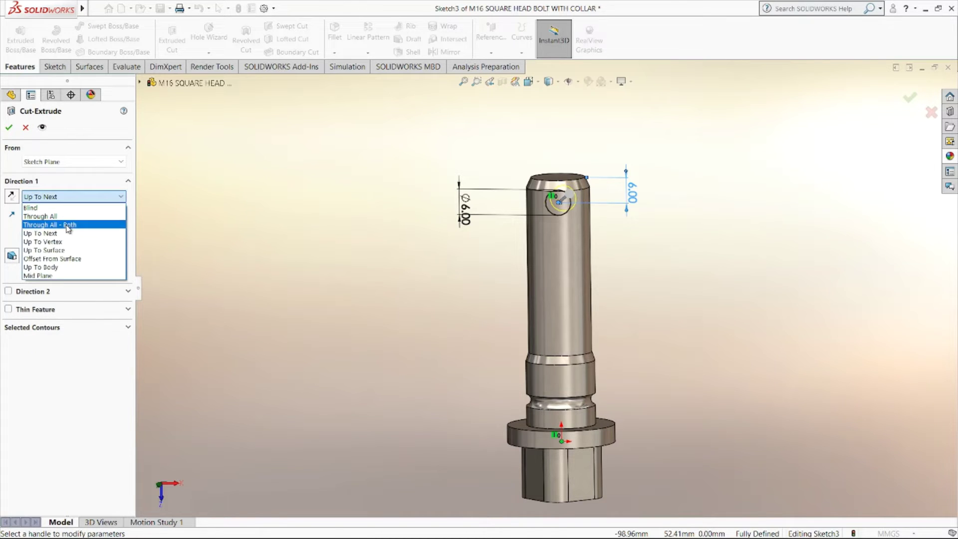
click(69, 220)
middle_drag(409, 200, 332, 231)
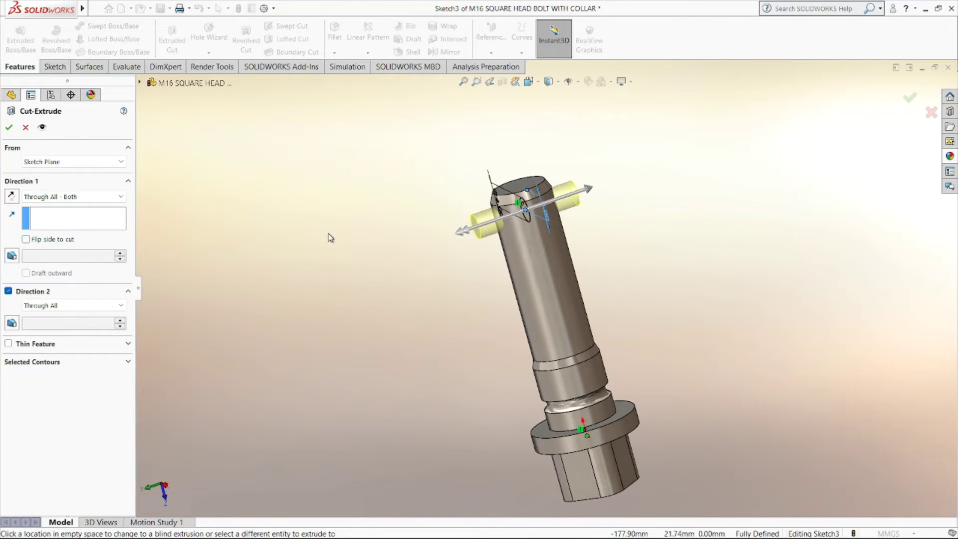
click(10, 128)
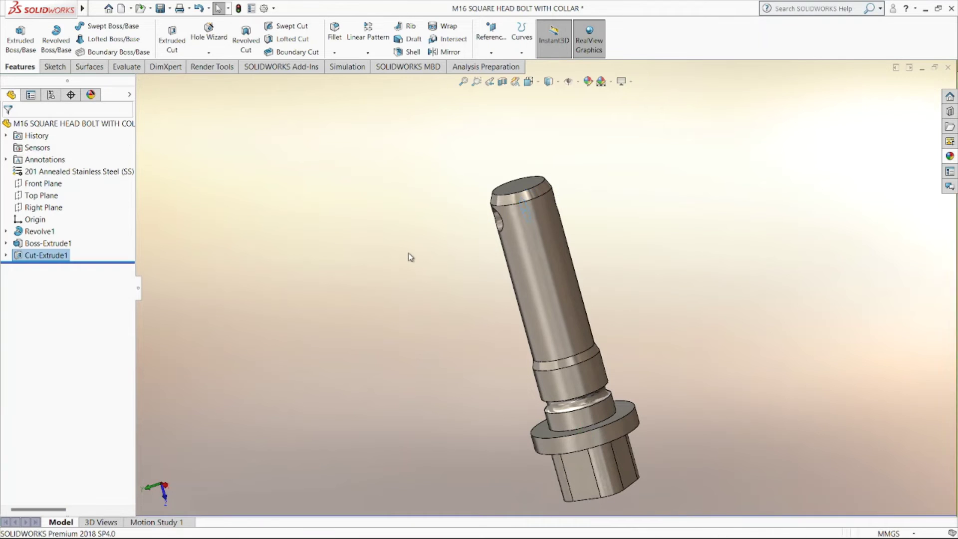
Step: Chamfer both rim edges of the shank's cross hole with a distance of 1 mm at 45 degrees
middle_drag(407, 257, 544, 222)
click(334, 52)
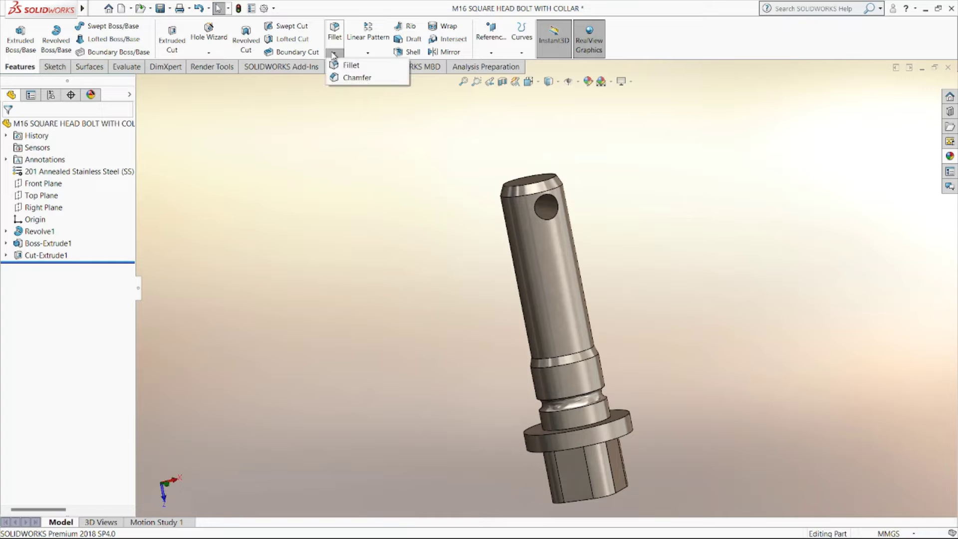
click(345, 78)
scroll(541, 210, down, 2)
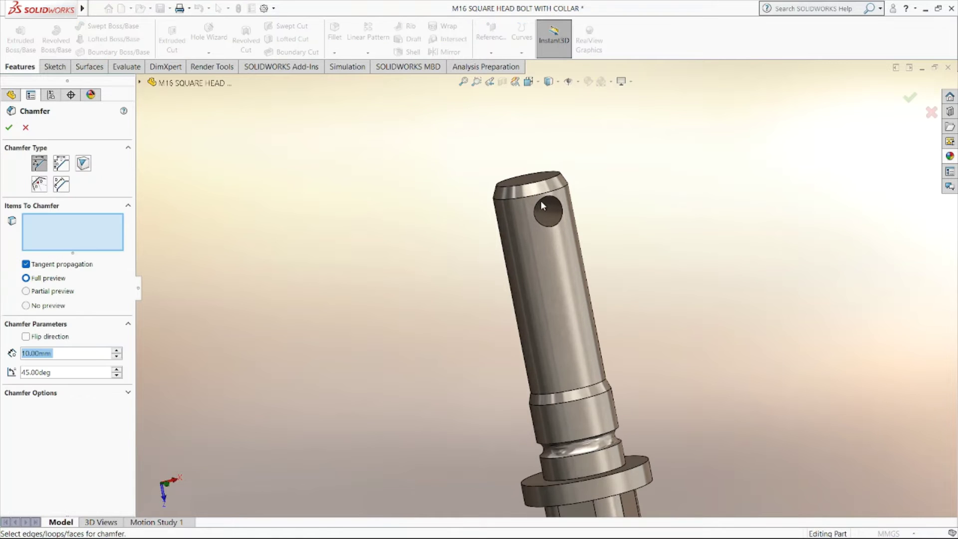
click(536, 209)
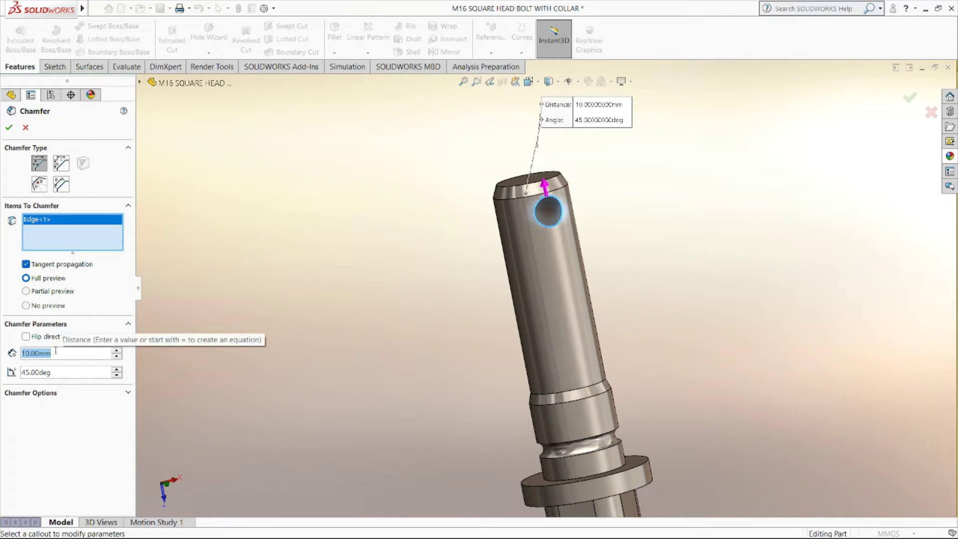
text(1)
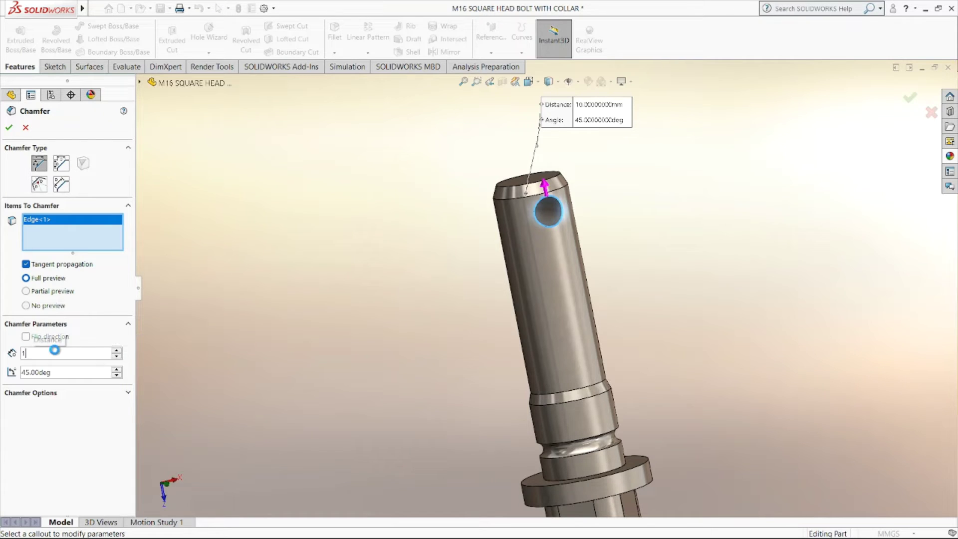
key(Return)
middle_drag(349, 270, 495, 236)
scroll(494, 230, up, 1)
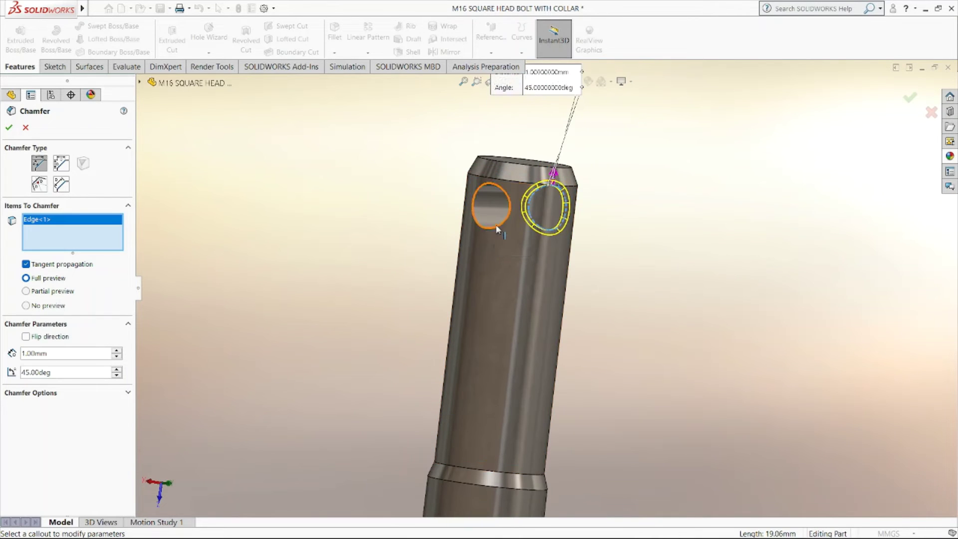
click(493, 225)
middle_drag(348, 264, 291, 273)
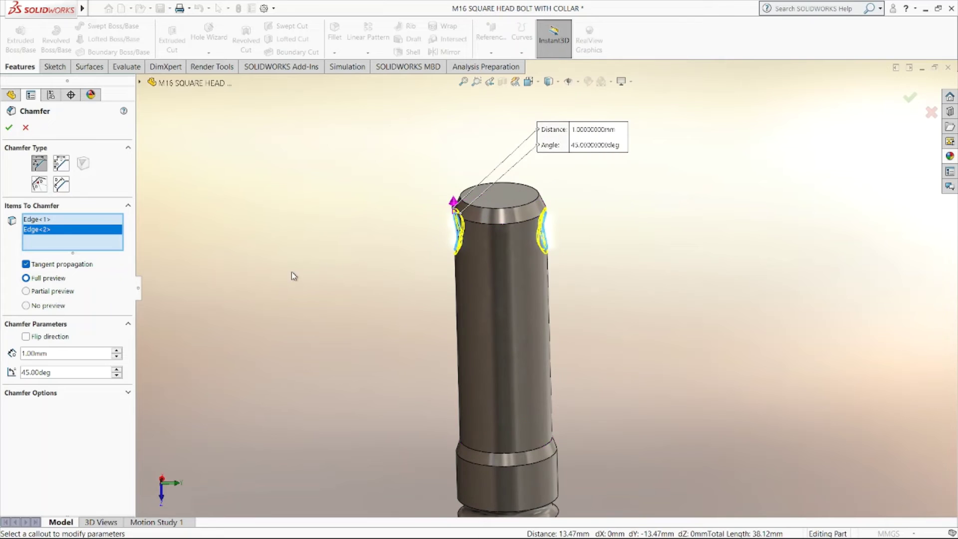
right_click(328, 248)
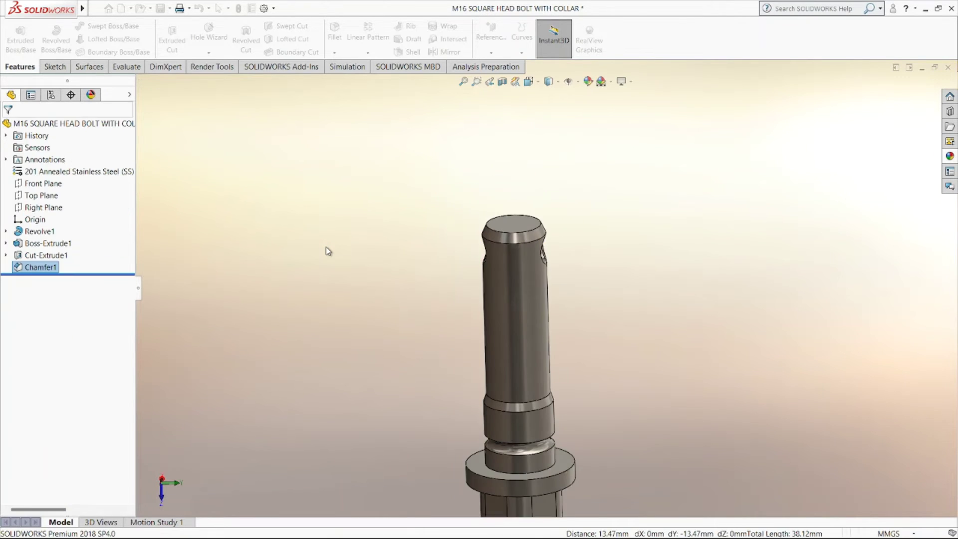
Step: Start another sketch on the Top Plane for the square head and orient the view normal to it
middle_drag(354, 247, 463, 245)
right_click(41, 196)
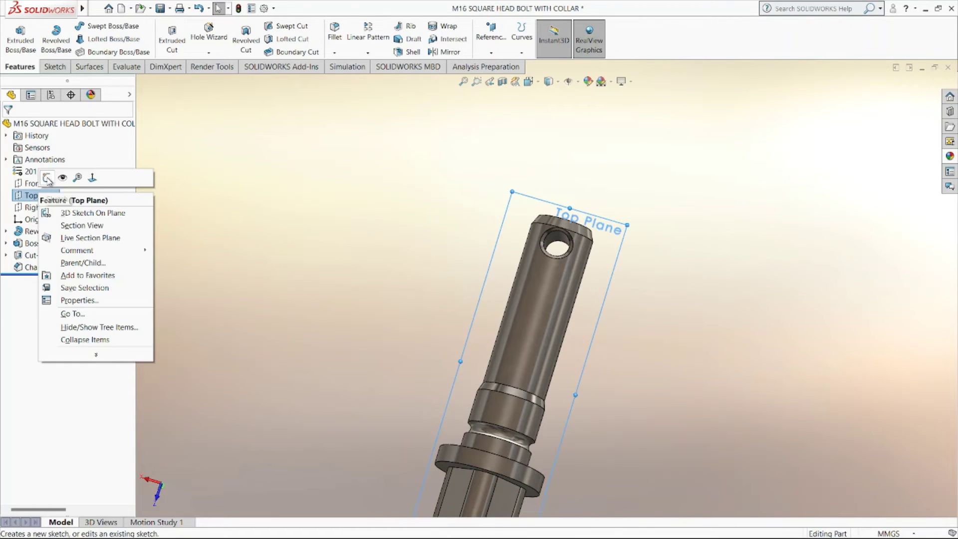
click(60, 178)
right_click(39, 280)
click(54, 269)
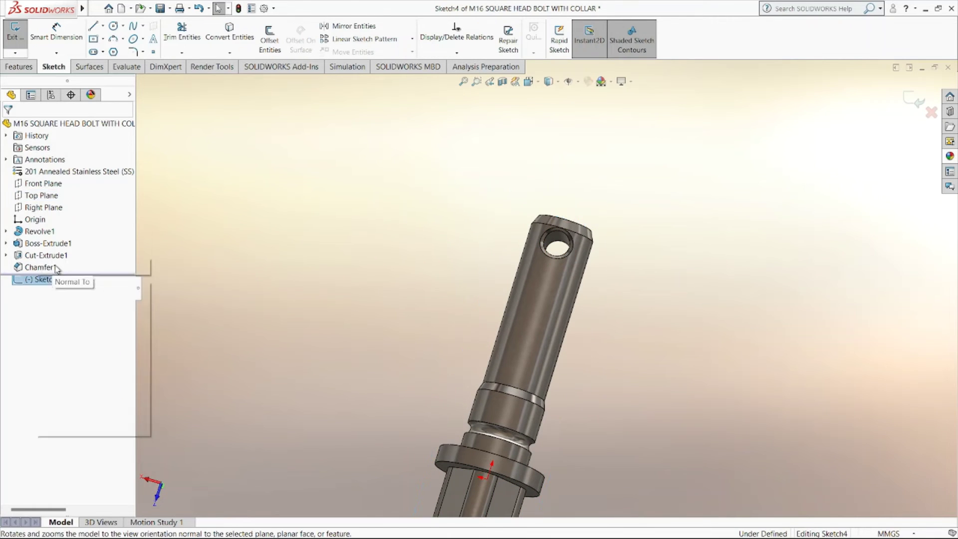
Step: Draw a vertical centerline along the bolt axis from below the square head, through the origin, to above the collar
scroll(573, 364, down, 5)
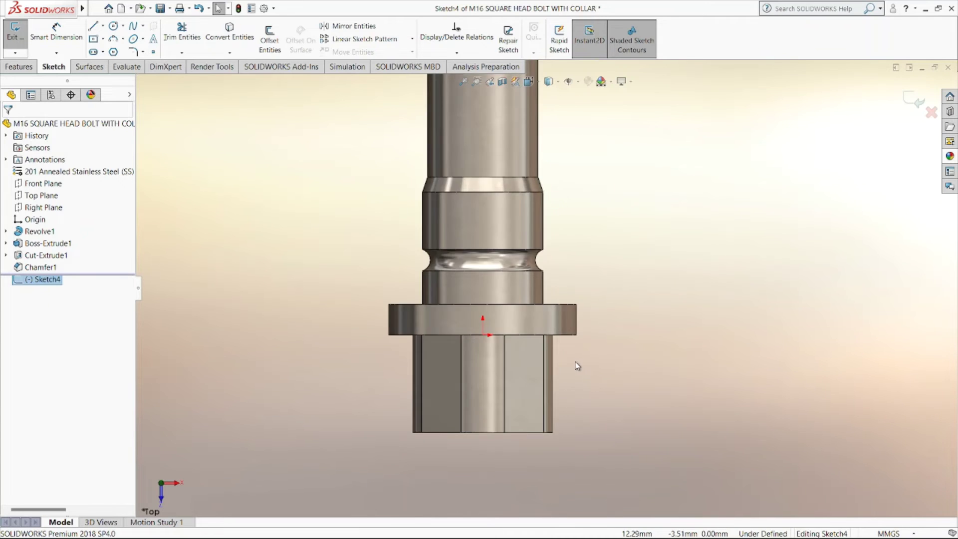
click(103, 26)
click(119, 50)
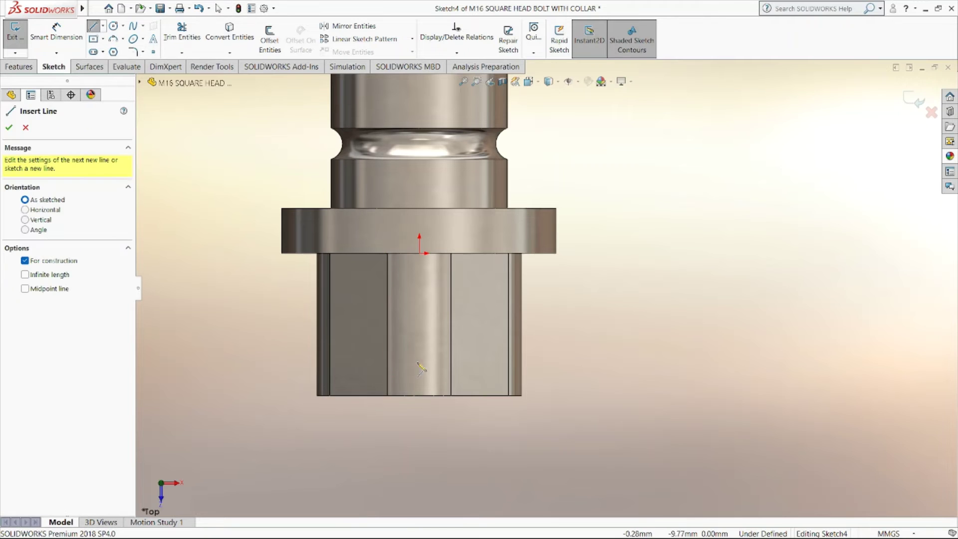
click(419, 426)
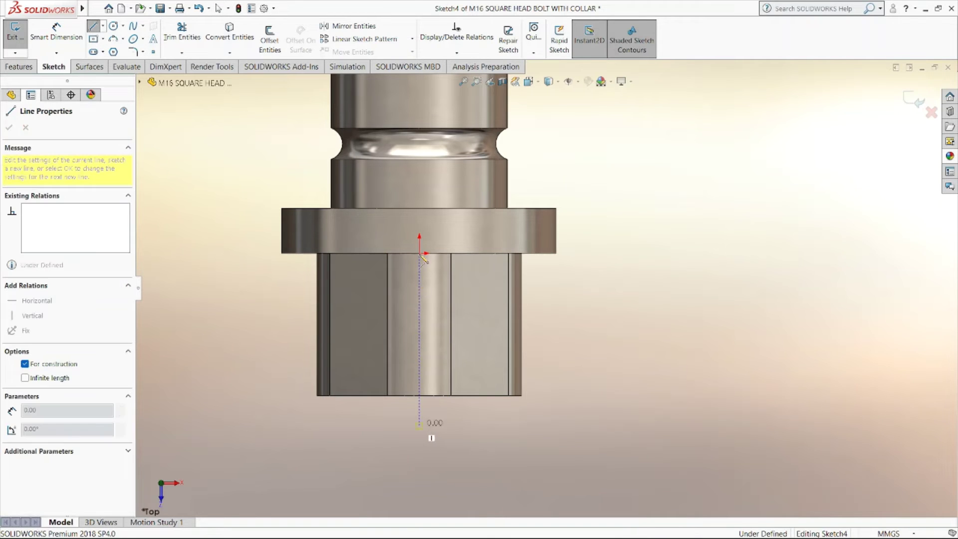
click(419, 163)
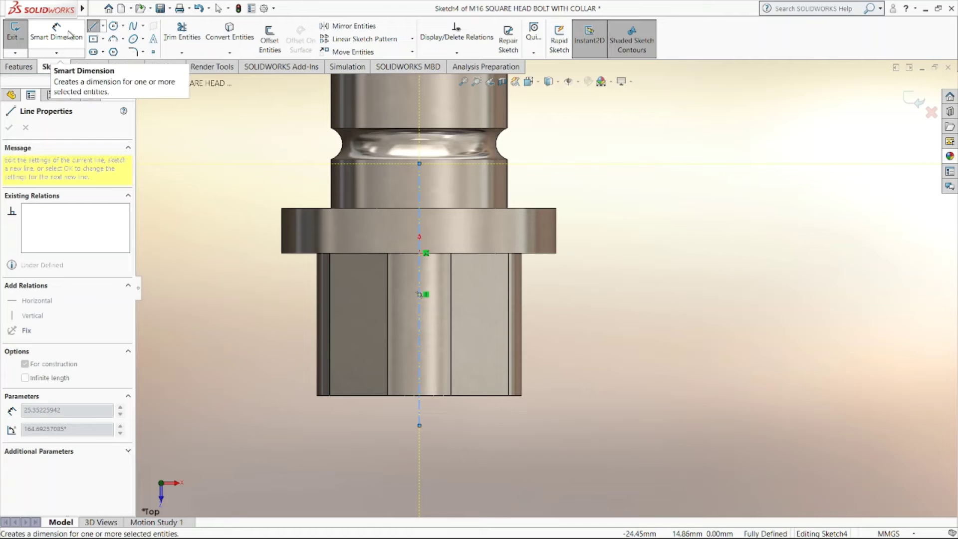
Step: Sketch a closed triangle from a point on the head's end edge across its outer corner, with the outer side about 9.4 mm long
click(93, 26)
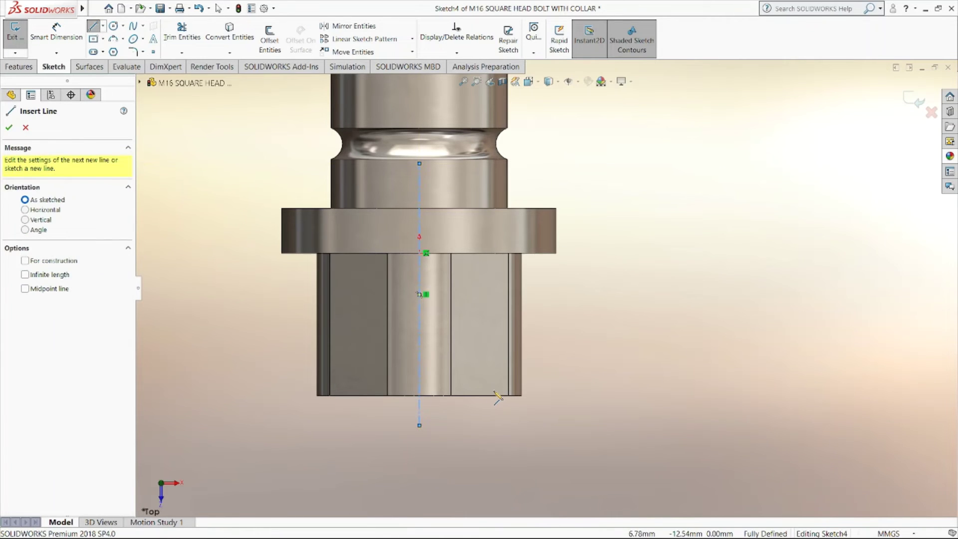
click(493, 395)
click(570, 339)
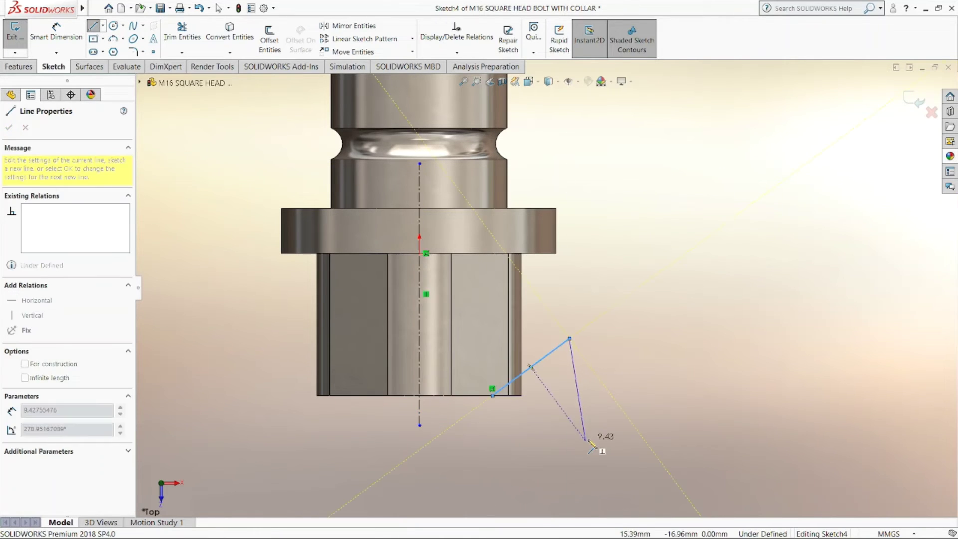
click(586, 441)
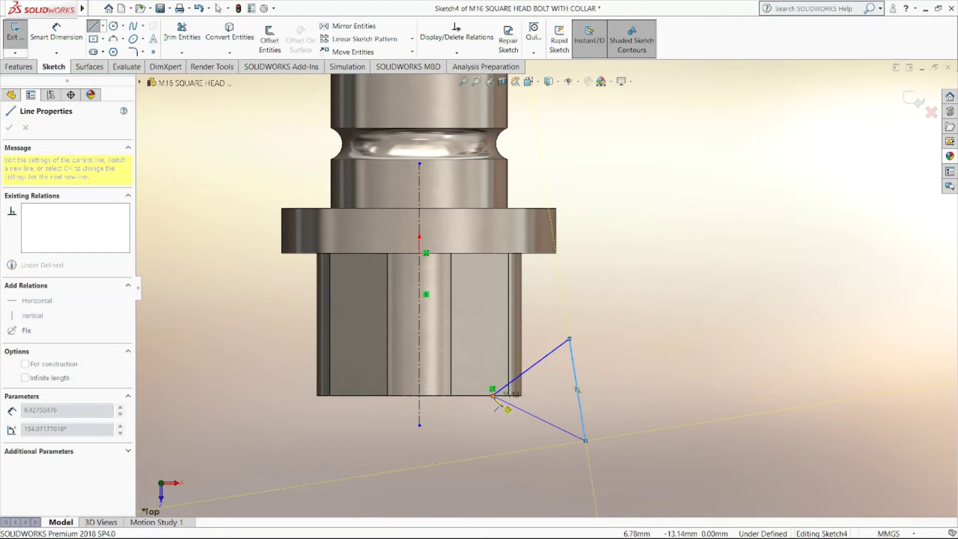
click(493, 395)
click(53, 49)
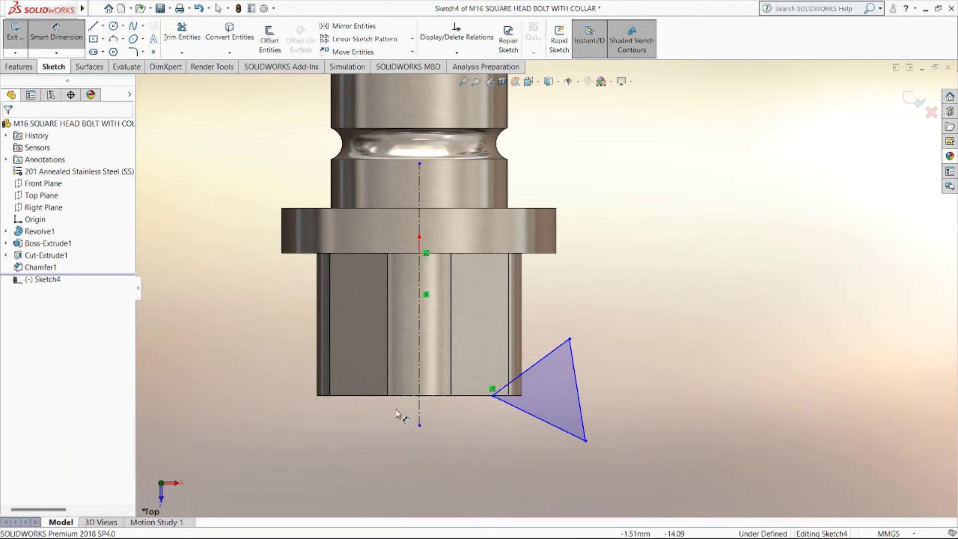
Step: Dimension the distance from the centerline to the triangle's corner on the head's end edge as 15.5/2 mm
click(419, 414)
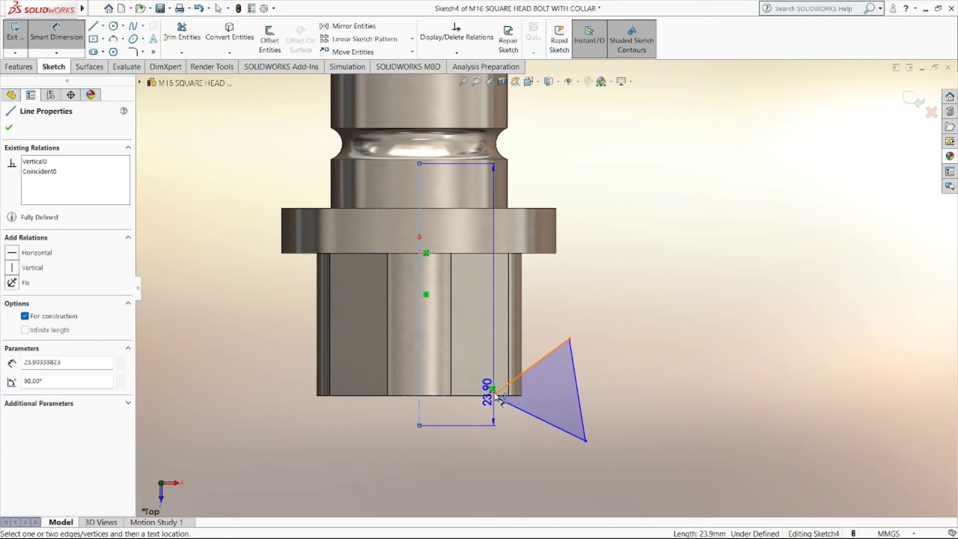
click(493, 395)
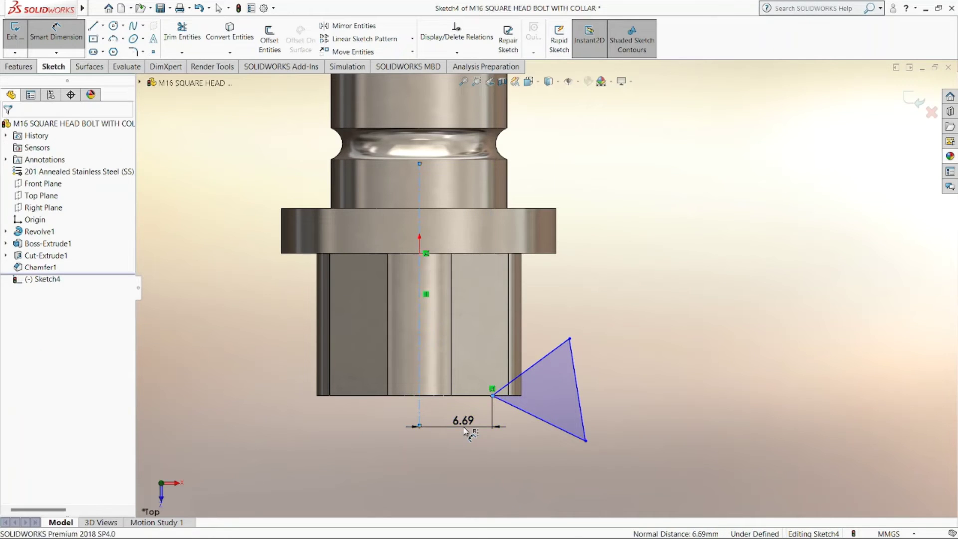
click(463, 425)
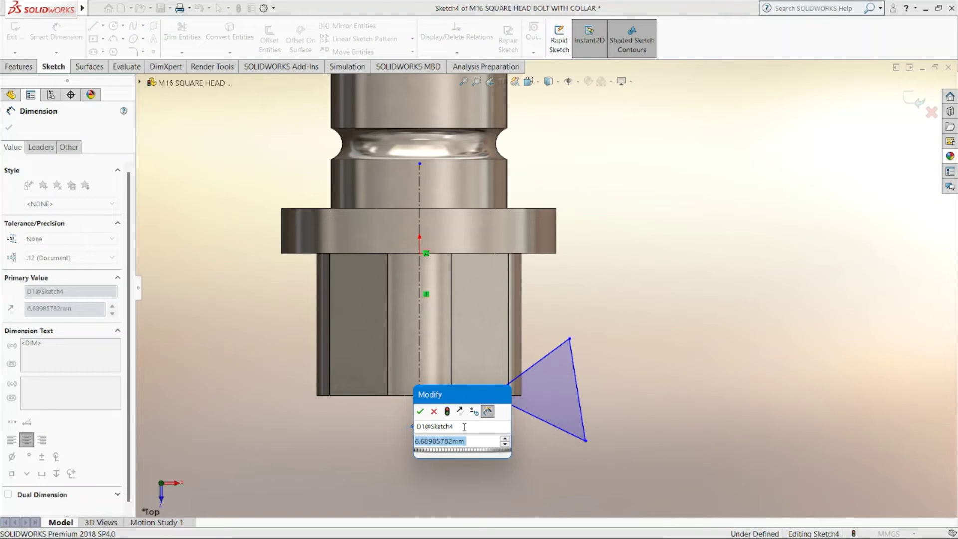
text(15.5/2)
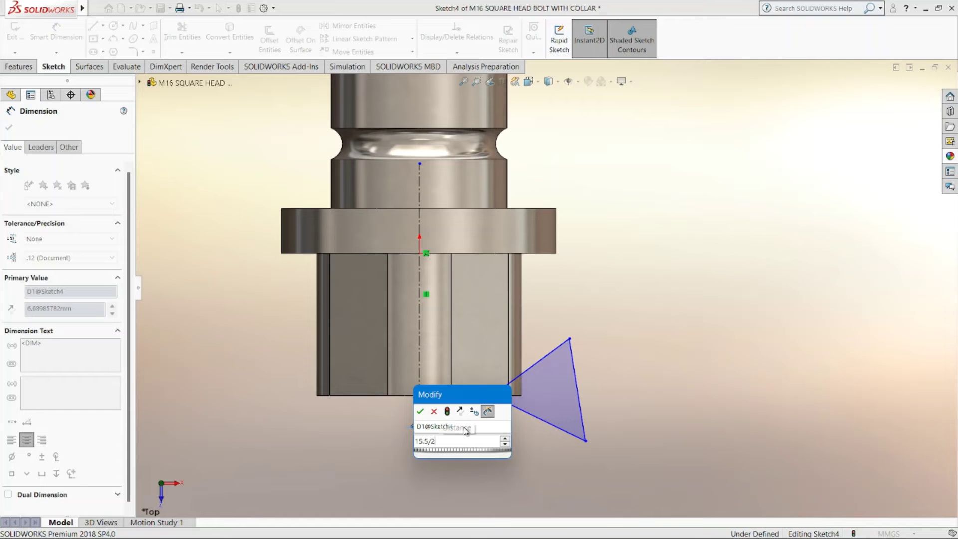
key(Return)
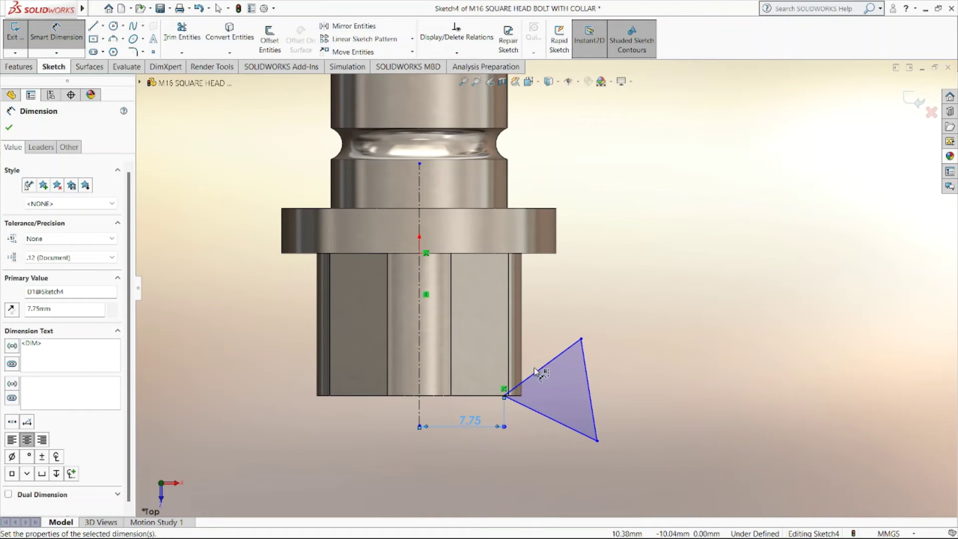
Step: Dimension the angle between the triangle's upper sloping side and the head's end edge as 30 degrees
click(539, 376)
click(478, 396)
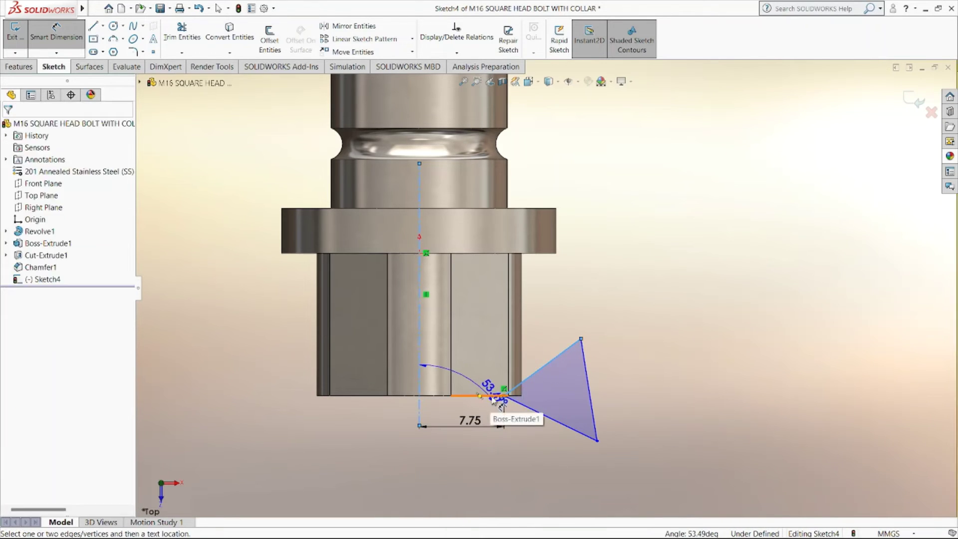
click(658, 380)
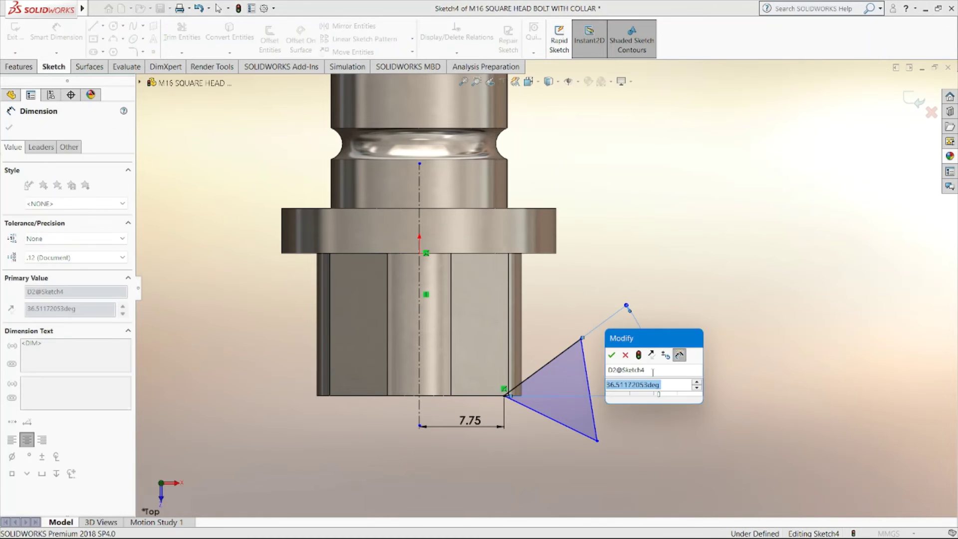
key(Return)
key(z)
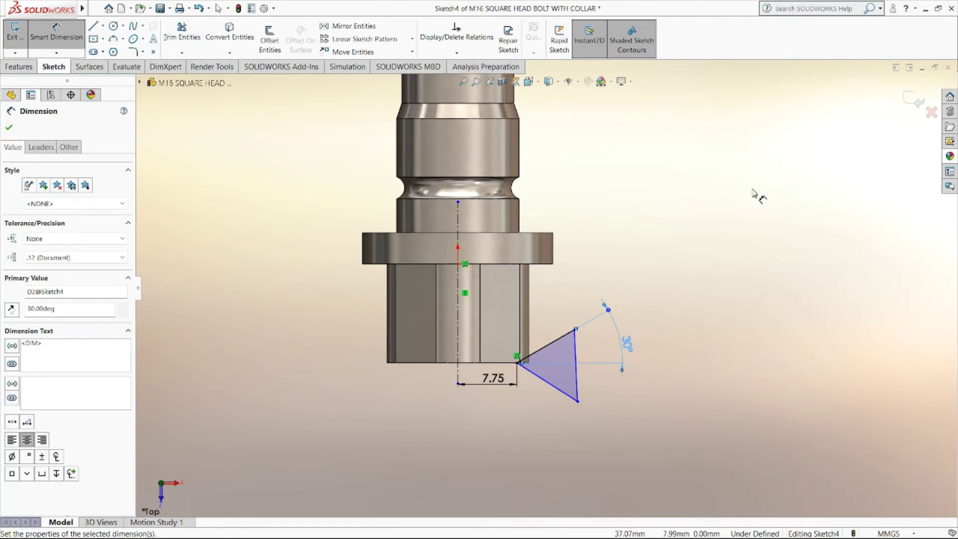
Step: Close the sketch and cut-revolve the triangle 360 degrees around the centerline to bevel the square head's corners
click(914, 104)
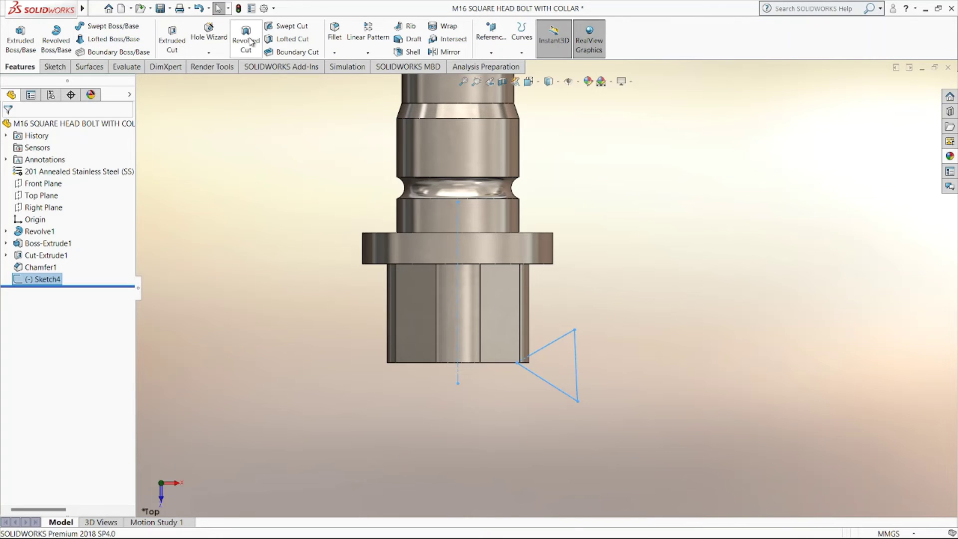
click(252, 42)
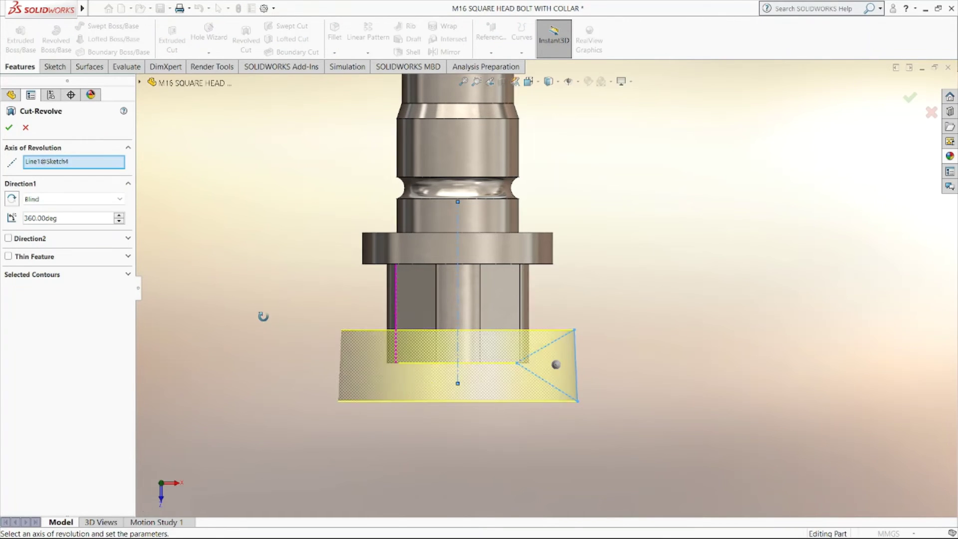
middle_drag(263, 316, 289, 183)
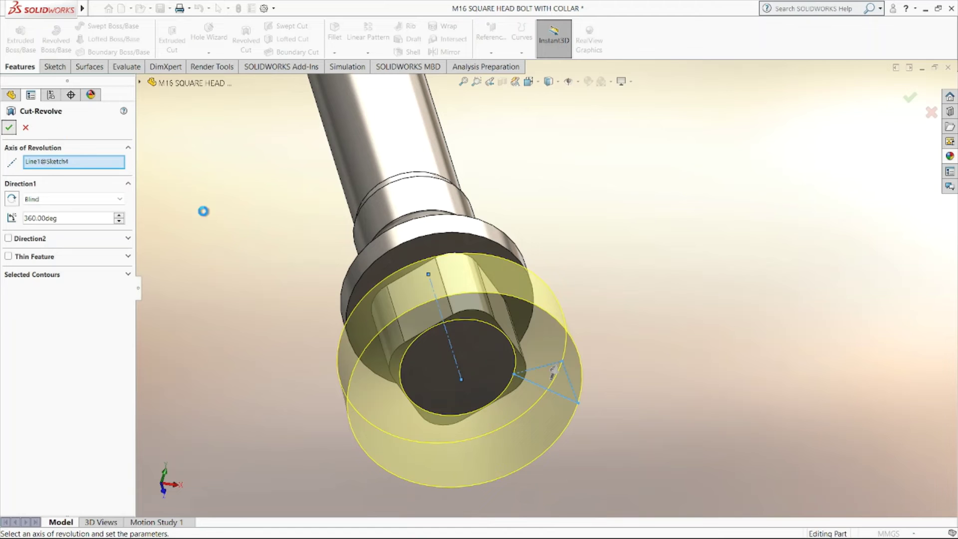
Step: Start a sketch on the square head's circular end face and orient the view normal to it
middle_drag(315, 259, 475, 252)
scroll(310, 261, down, 3)
scroll(246, 335, up, 5)
right_click(474, 260)
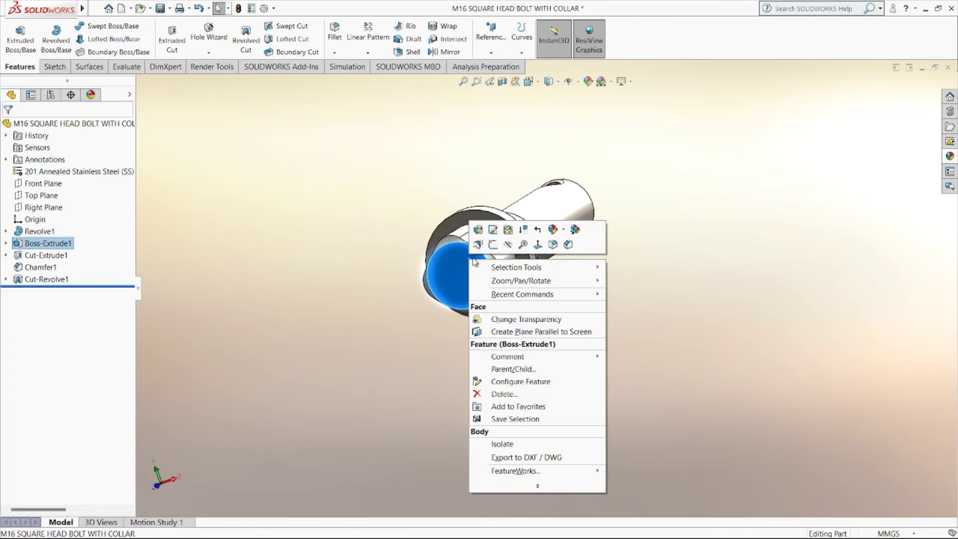
click(493, 244)
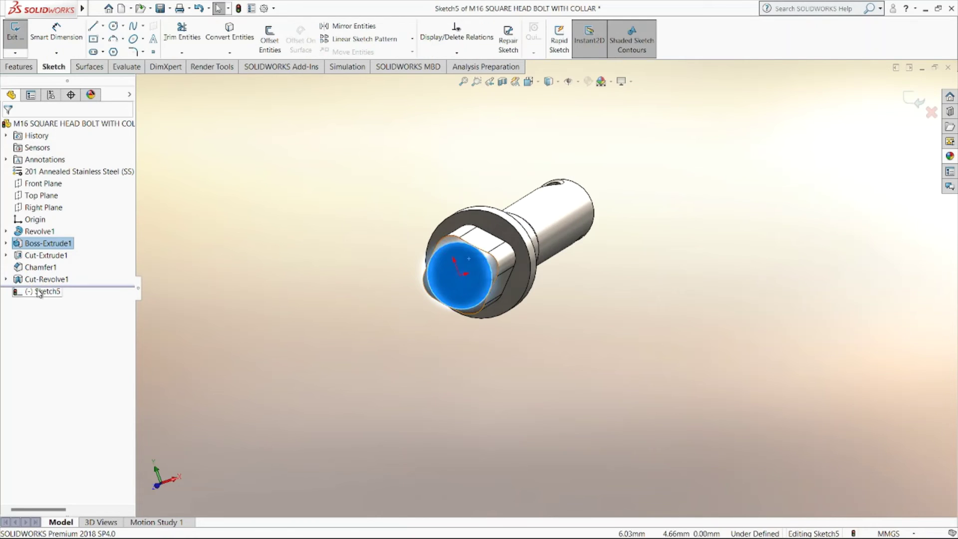
right_click(39, 294)
click(65, 282)
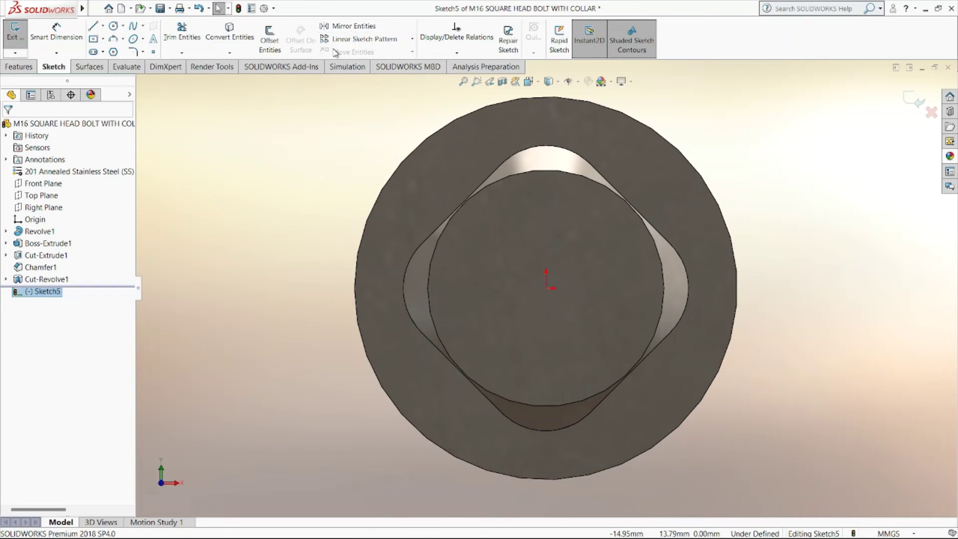
Step: Offset the end face's circular edge inward by 1 mm
click(280, 46)
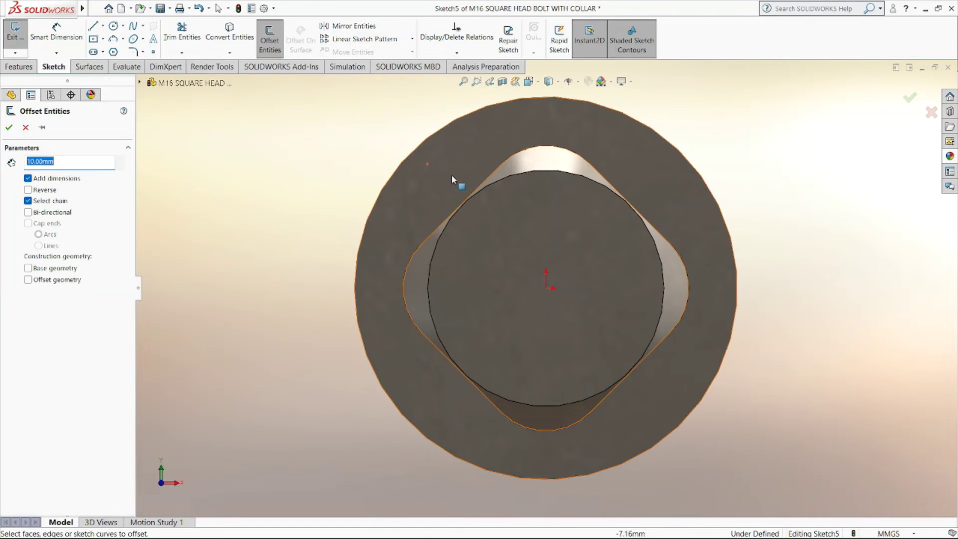
click(471, 196)
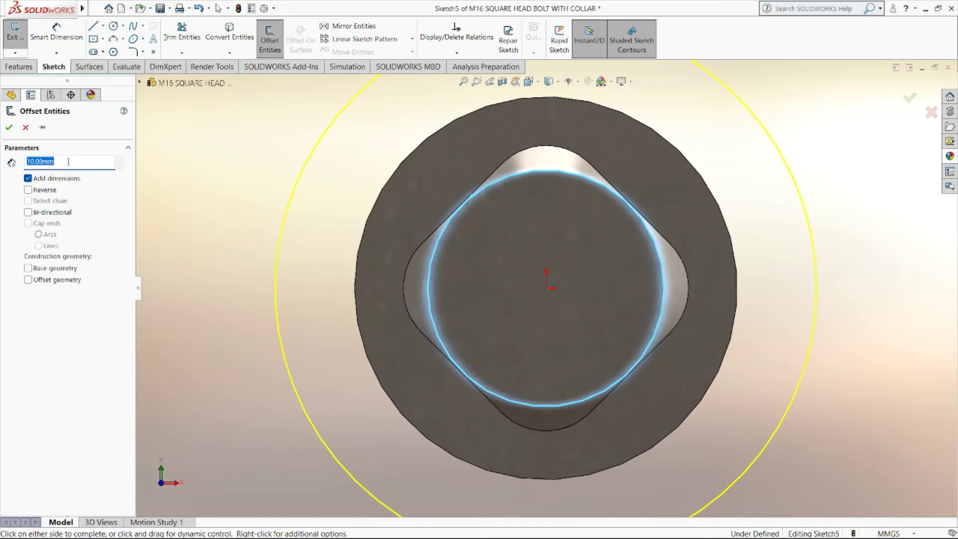
text(1)
key(Return)
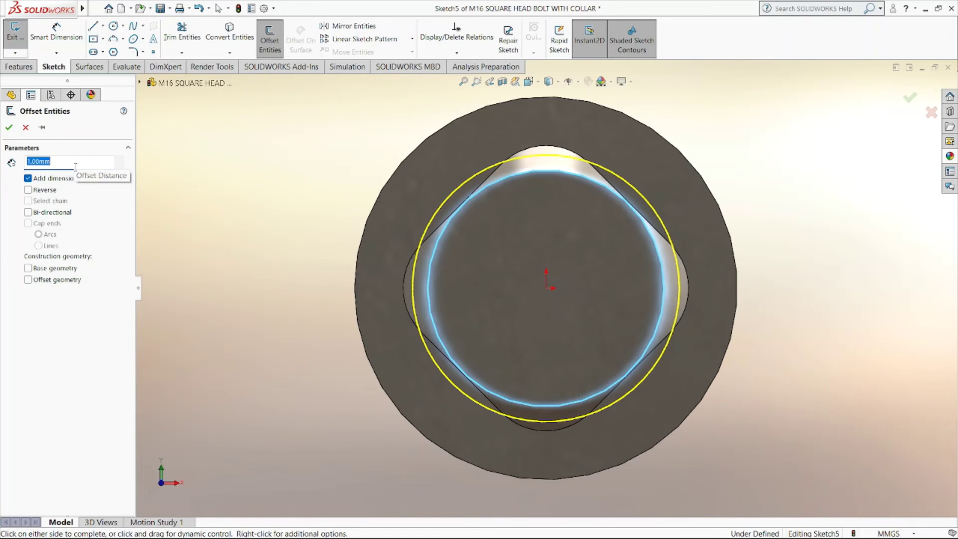
click(29, 190)
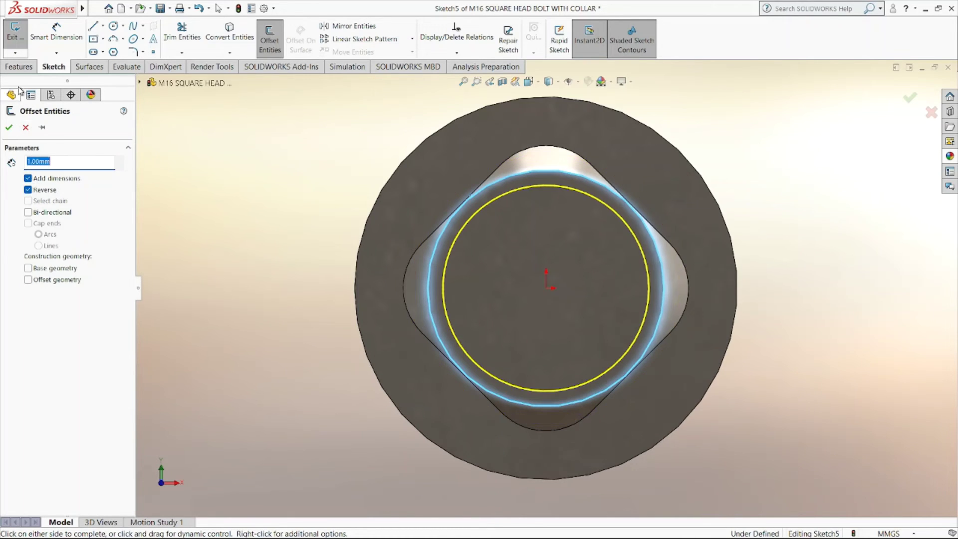
click(10, 128)
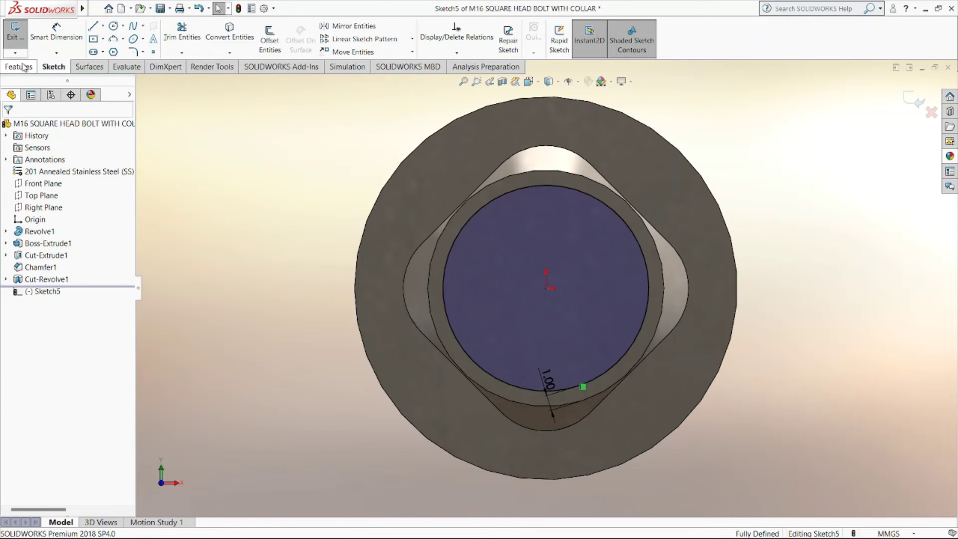
Step: Cut-extrude the offset circle 1 mm deep into the head's end face
click(22, 67)
click(172, 39)
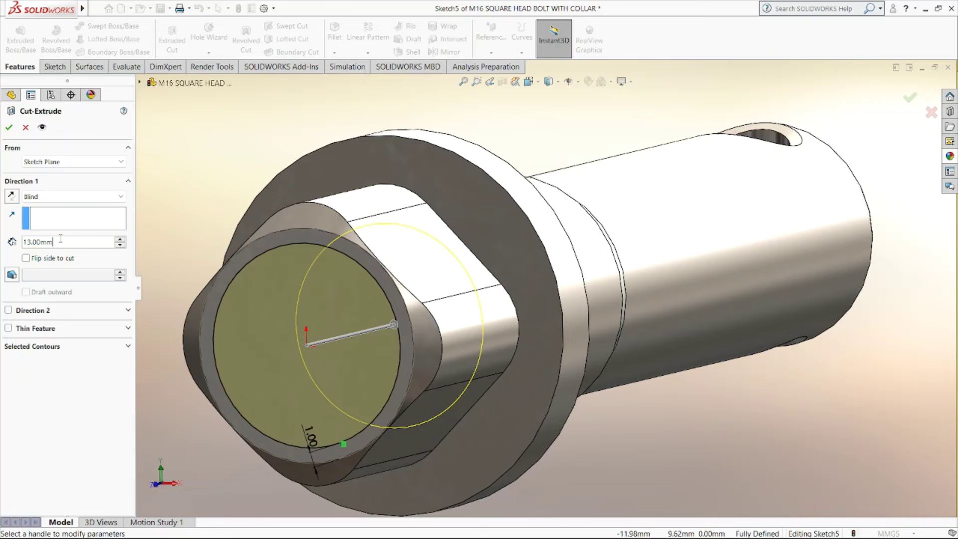
text(1)
key(Return)
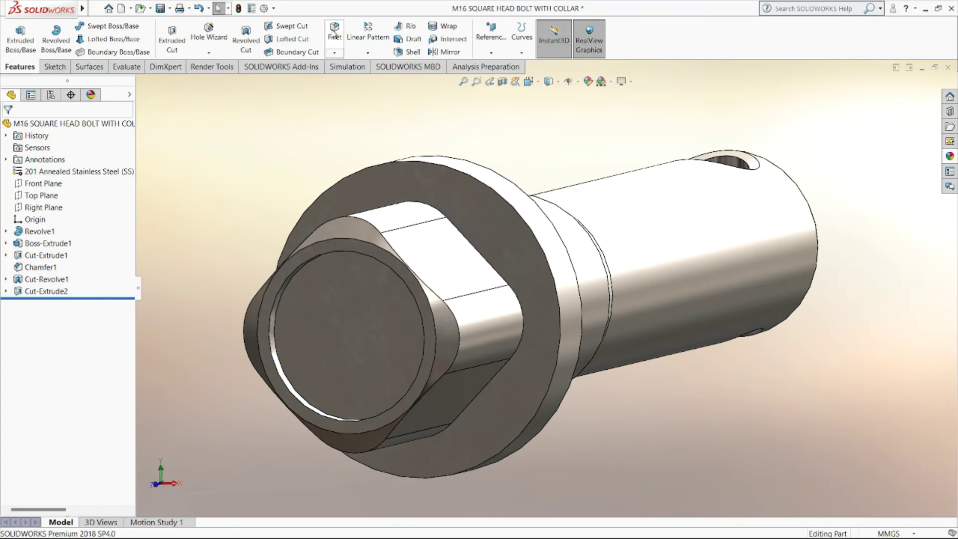
Step: Fillet the bottom edge of the head's circular recess with a 1 mm radius
right_drag(325, 241, 280, 272)
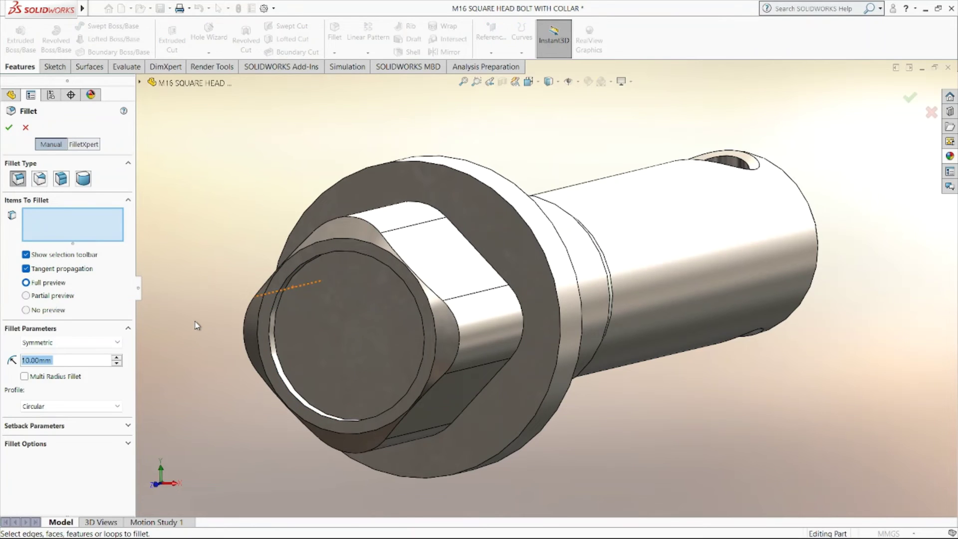
text(1)
key(Return)
click(276, 326)
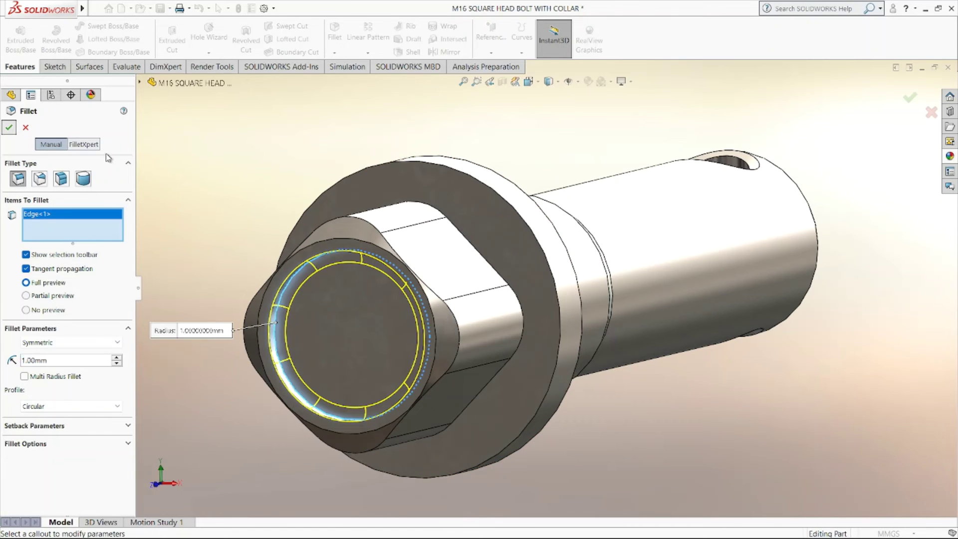
key(Return)
Step: Start a cut Thread at the chamfer edge on the shank's free end, using the Metric Die type and size M16x2.0
middle_drag(190, 182, 220, 282)
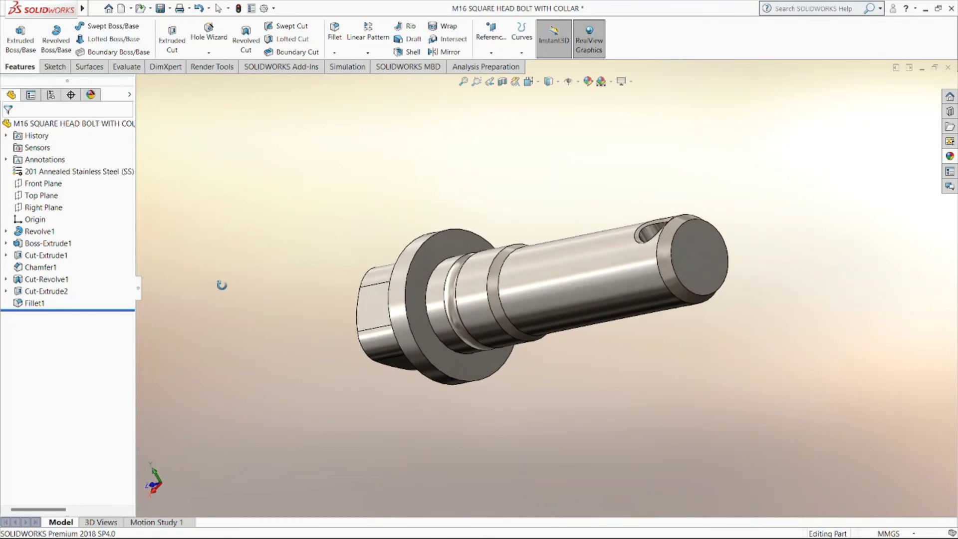
click(209, 52)
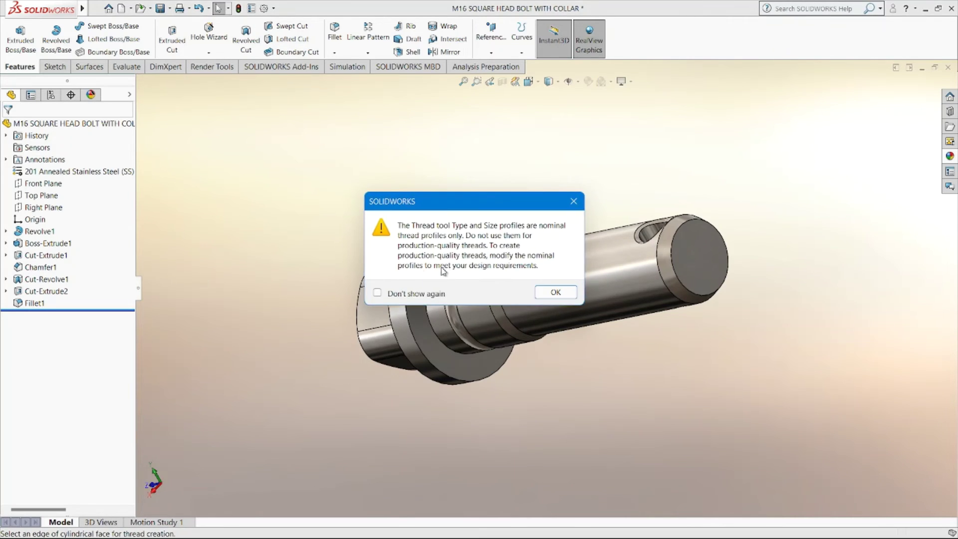
click(554, 292)
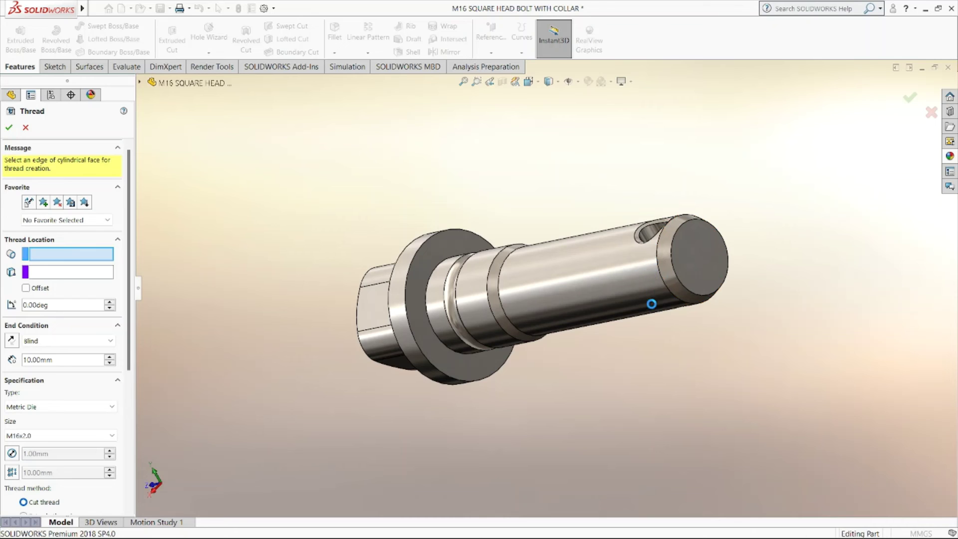
click(689, 301)
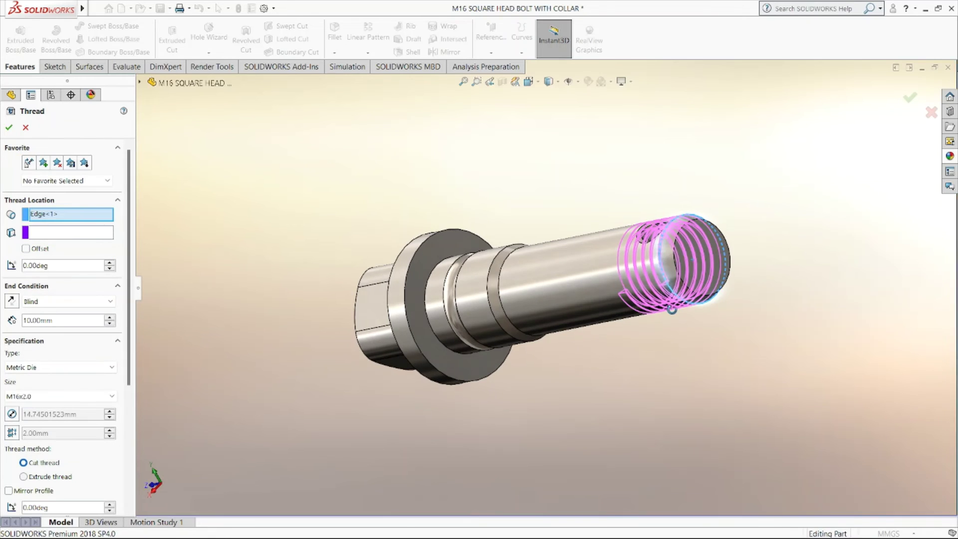
middle_drag(657, 329, 666, 310)
click(65, 397)
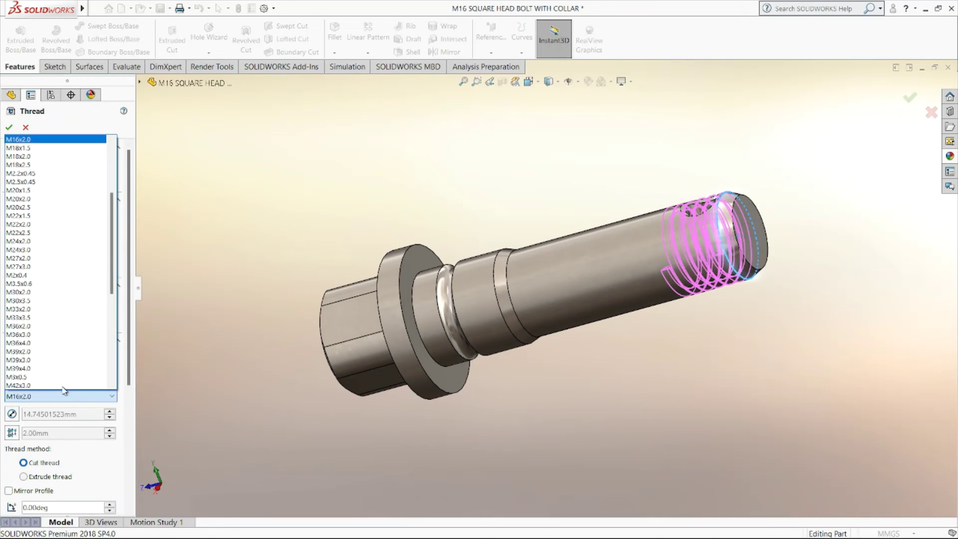
click(30, 140)
Step: Offset the thread's start by 3 mm and reverse the offset so it begins beyond the selected edge
middle_drag(366, 239, 279, 238)
click(25, 249)
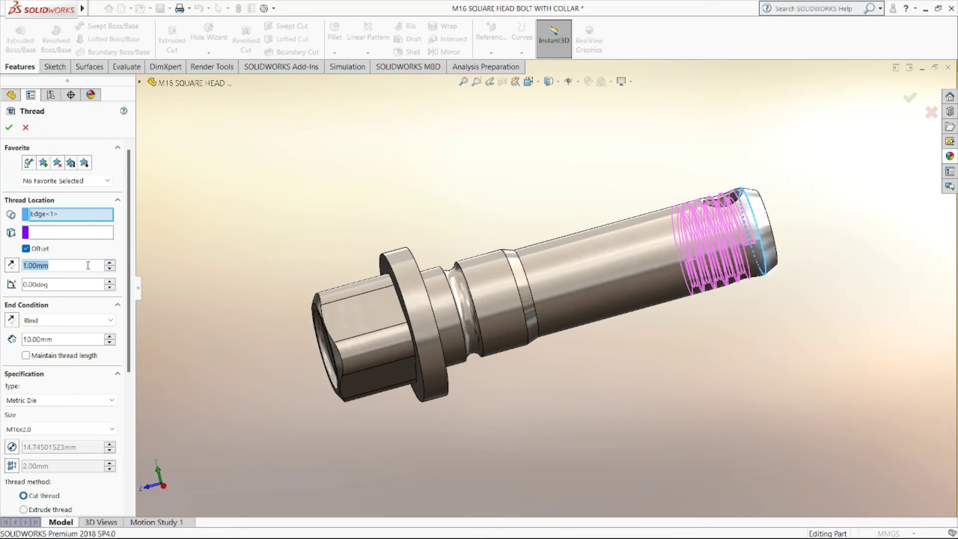
scroll(90, 270, up, 2)
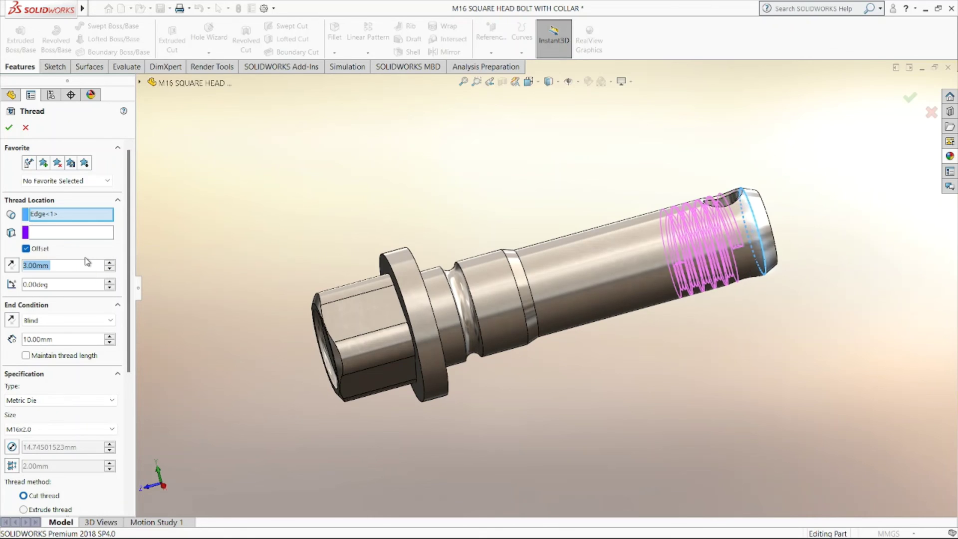
click(16, 269)
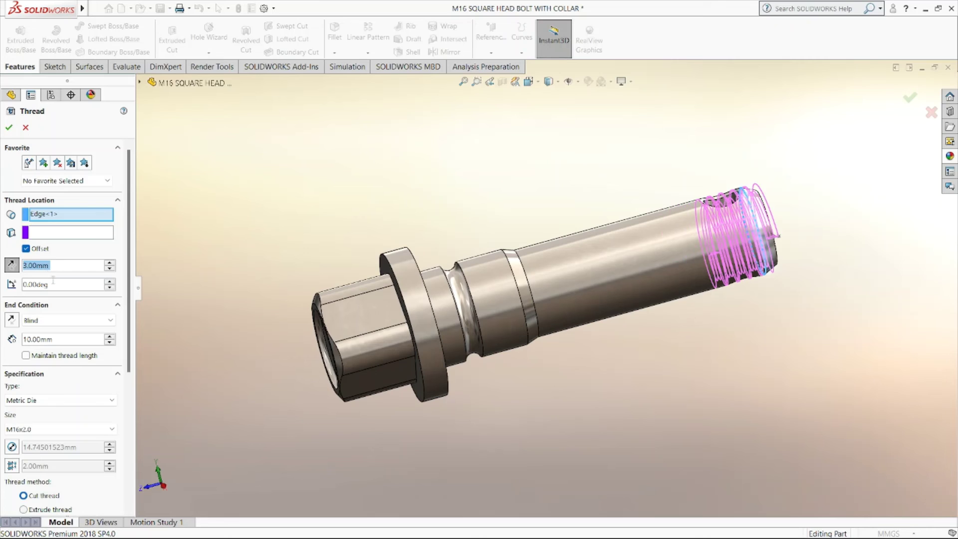
Step: Set the thread's blind depth to 41 mm and create the thread along the shank
click(56, 341)
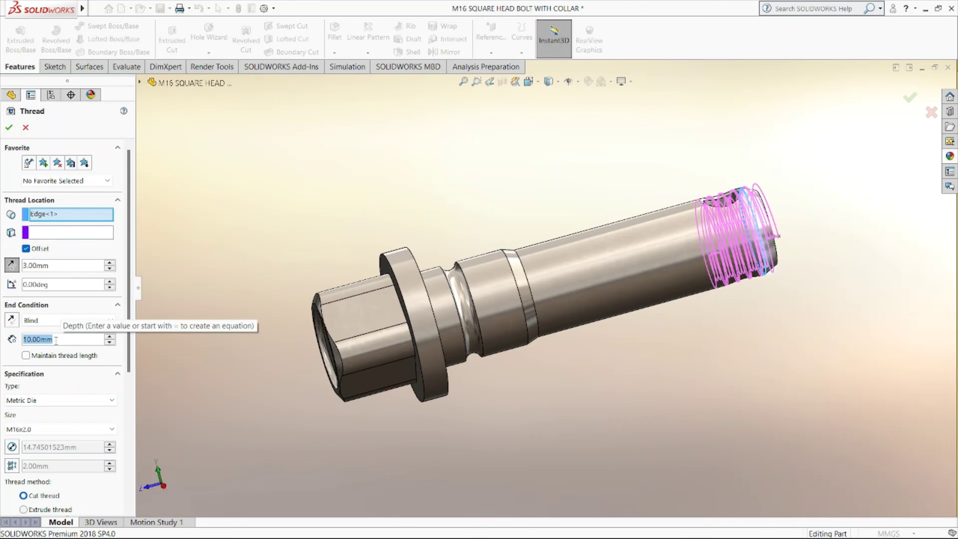
scroll(57, 341, up, 4)
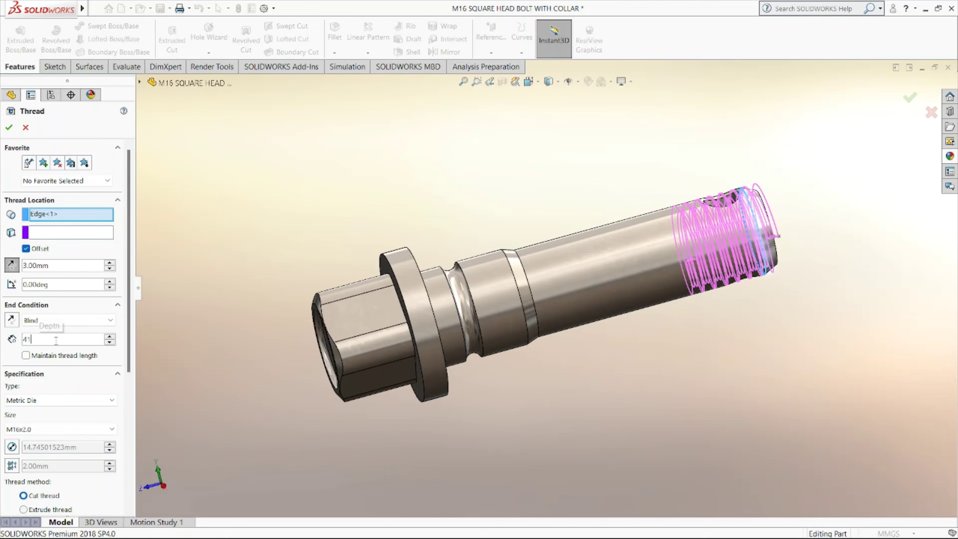
click(10, 128)
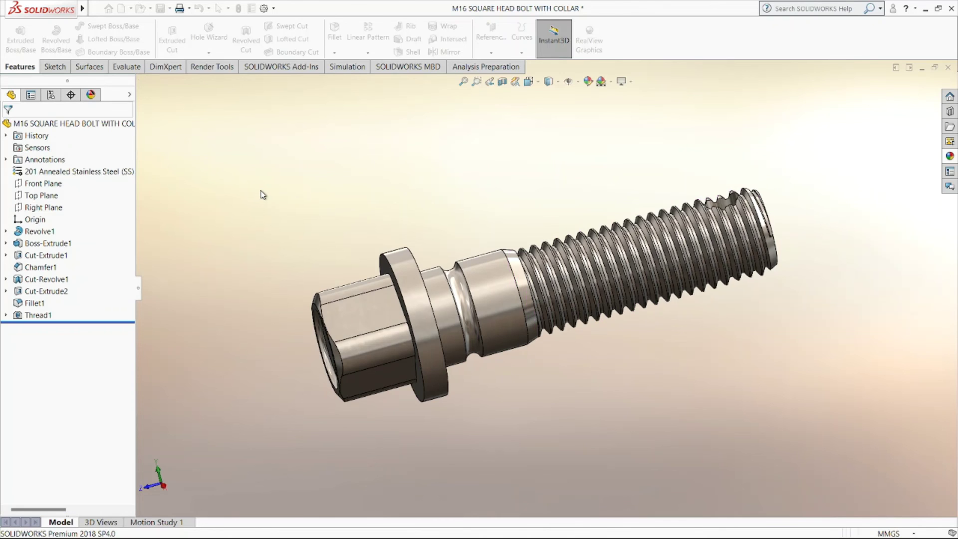
middle_drag(270, 196, 146, 258)
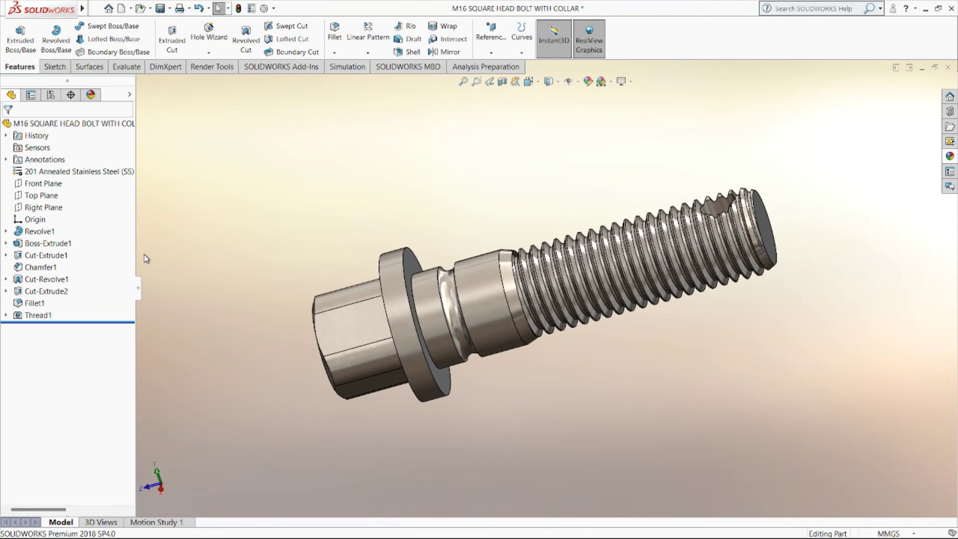
Step: Edit the existing shank thread and set its start offset to 4 mm
middle_drag(353, 258, 466, 207)
scroll(617, 323, up, 3)
scroll(662, 358, down, 5)
middle_drag(662, 358, 612, 372)
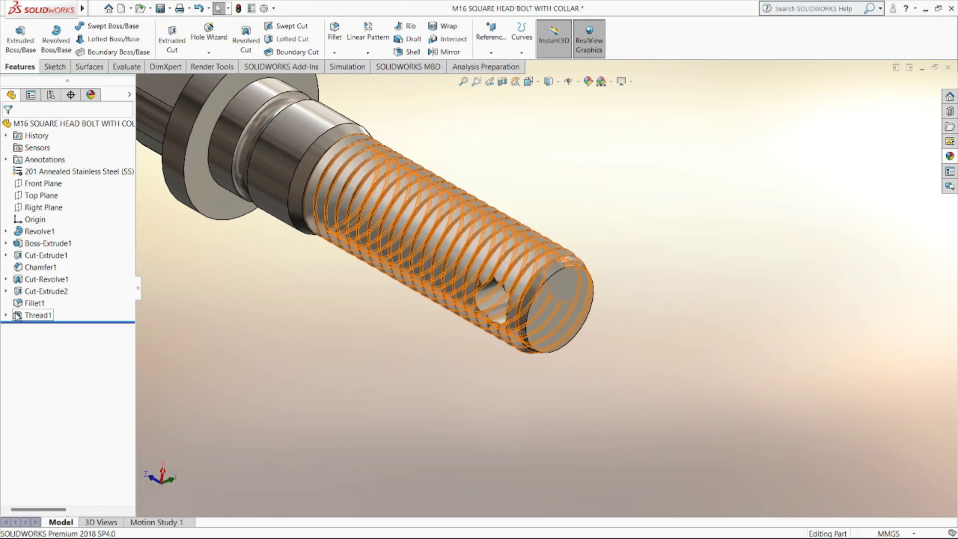
right_click(35, 315)
key(Escape)
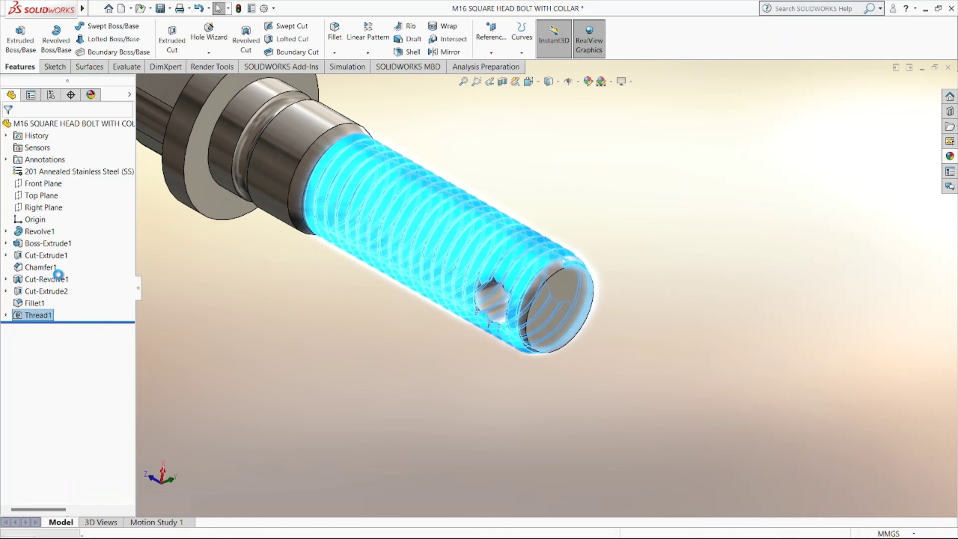
click(59, 265)
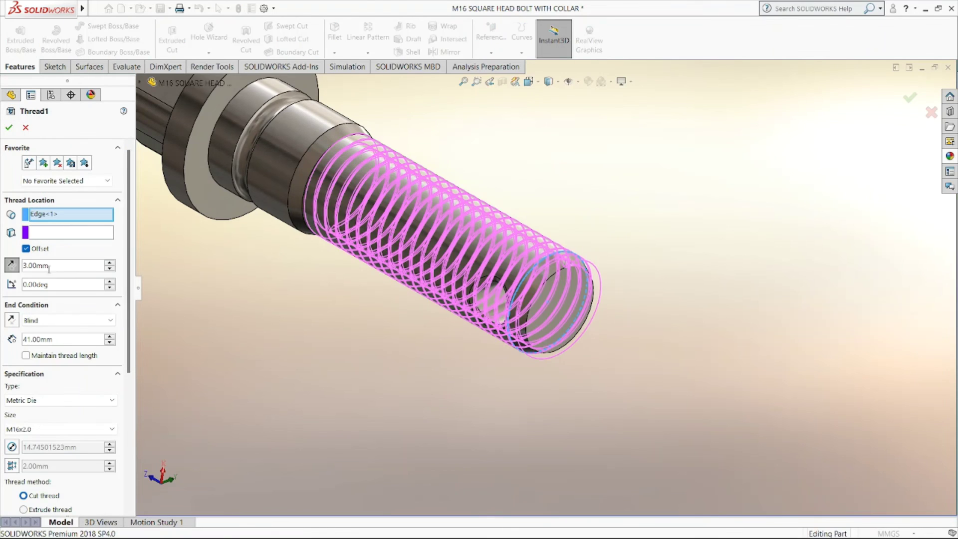
text(4)
key(Return)
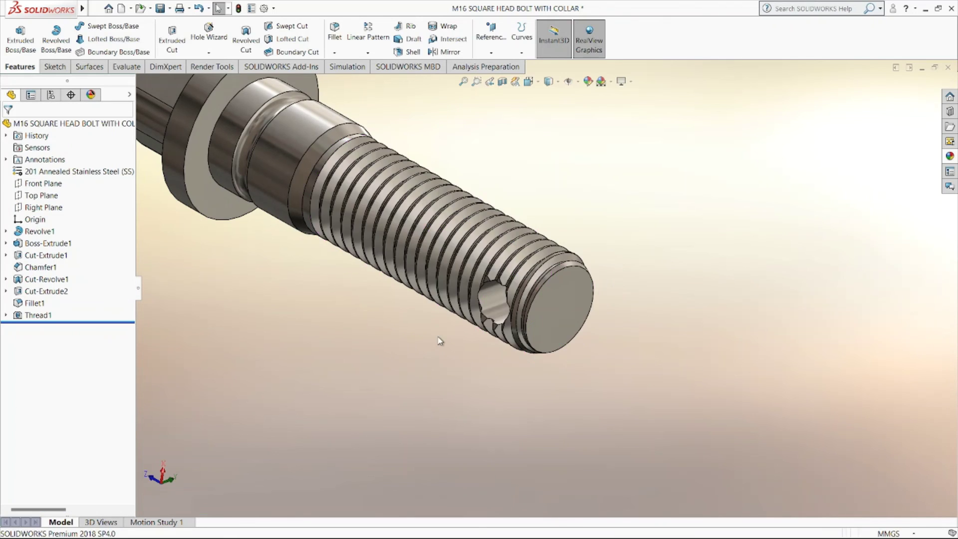
Step: Inspect the threaded bolt from several sides, collapse the feature tree and show the whole part in isometric view
middle_drag(442, 356, 473, 321)
scroll(498, 278, up, 5)
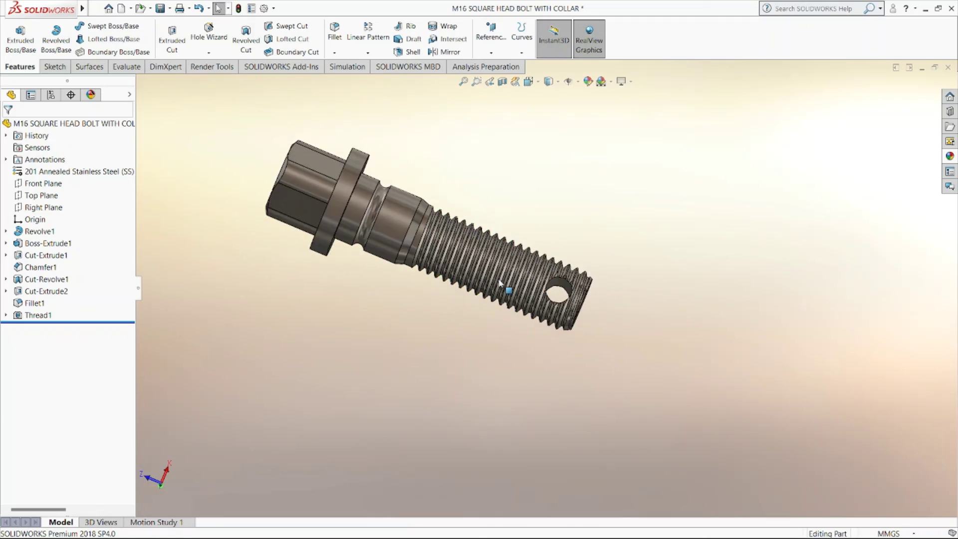
middle_drag(502, 285, 446, 191)
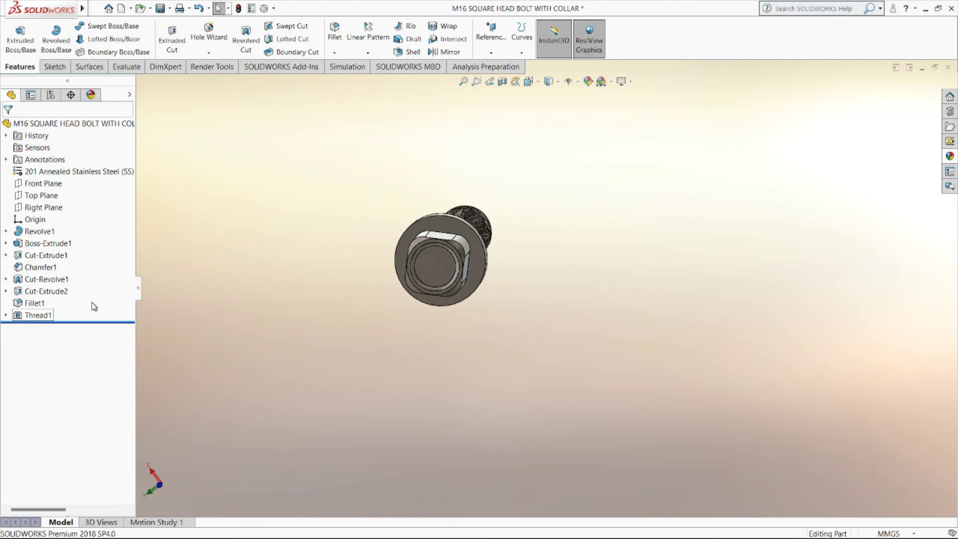
click(139, 289)
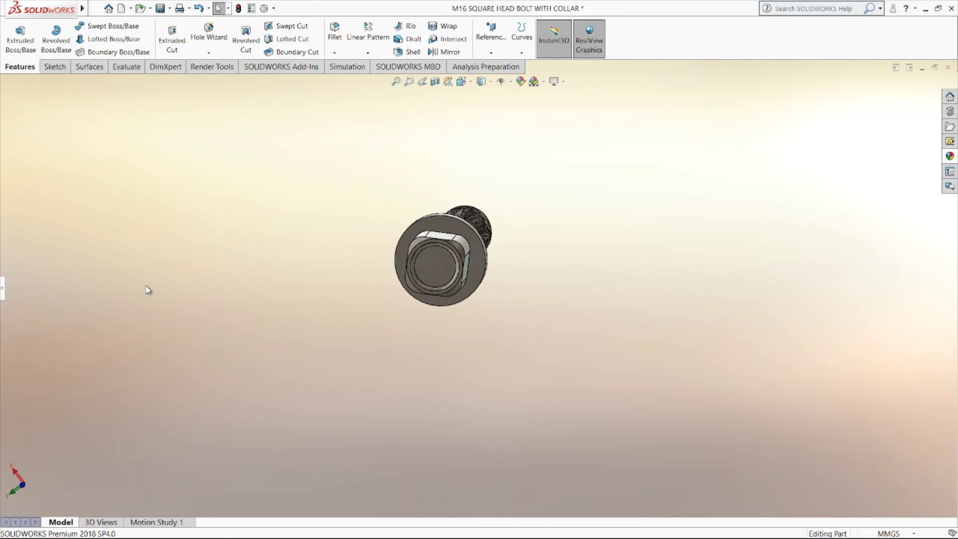
key(space)
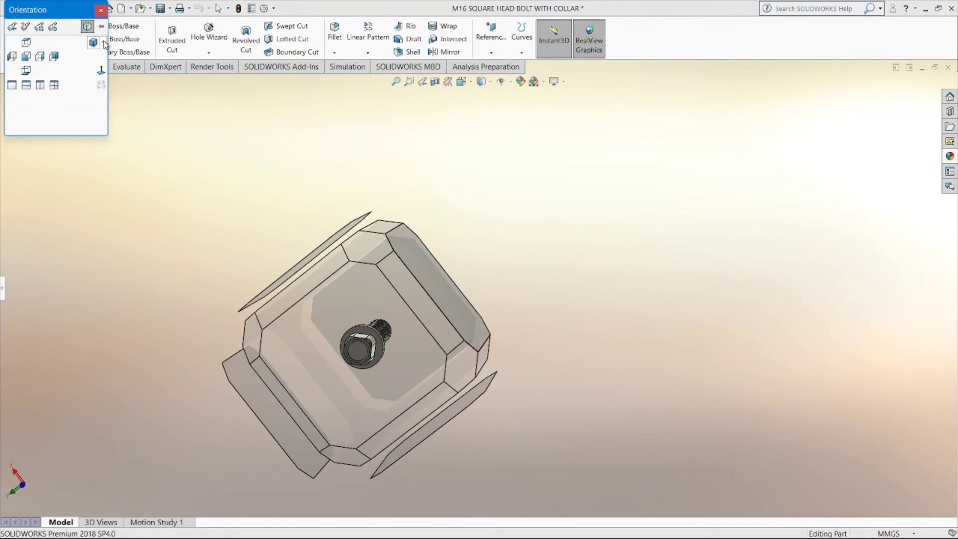
click(109, 57)
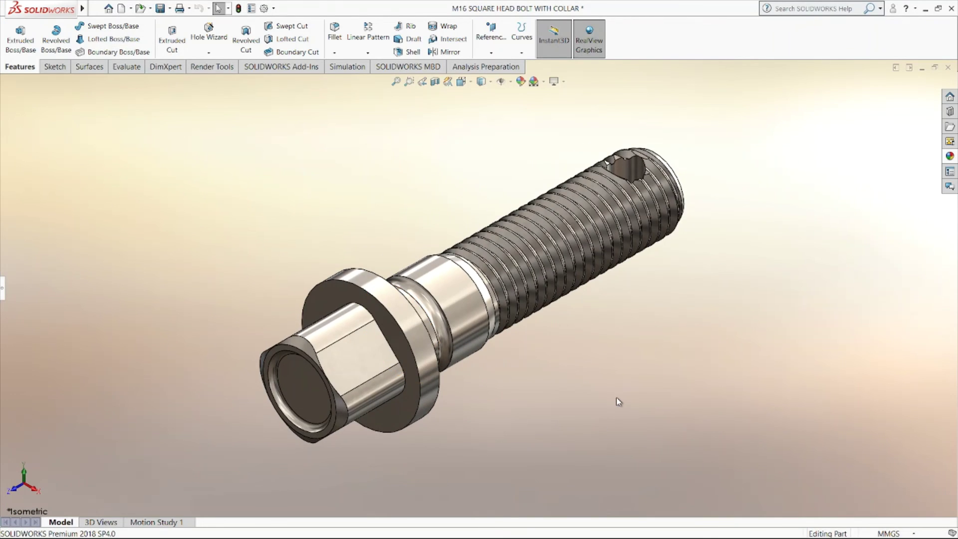